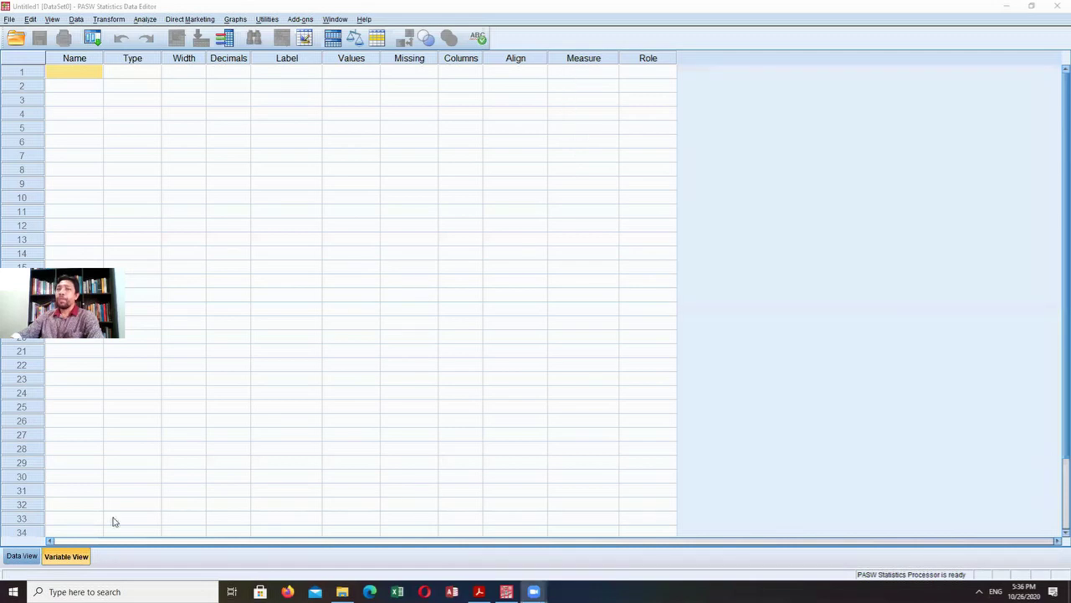
View the empty data sheet and return to the variable definitions
{"action": "left_click", "coordinate": [60, 565]}
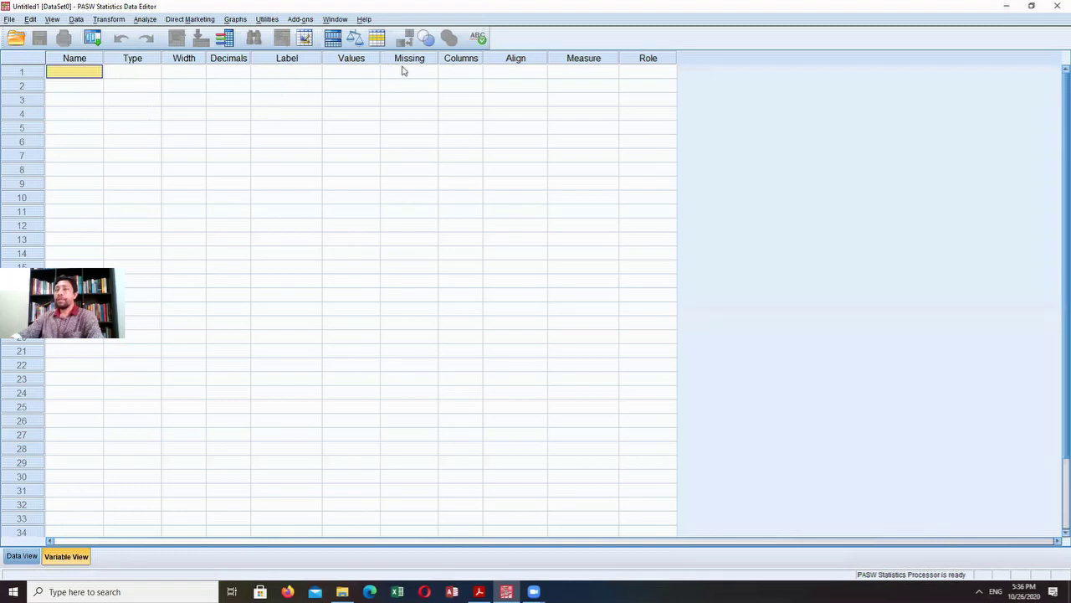
{"action": "left_click", "coordinate": [20, 556]}
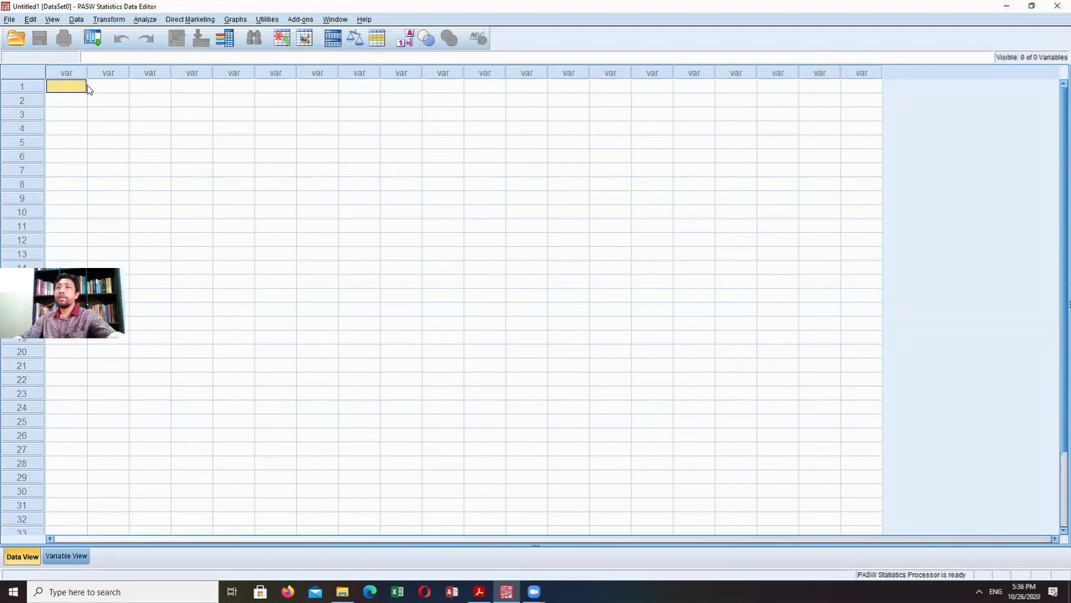
{"action": "left_click", "coordinate": [70, 556]}
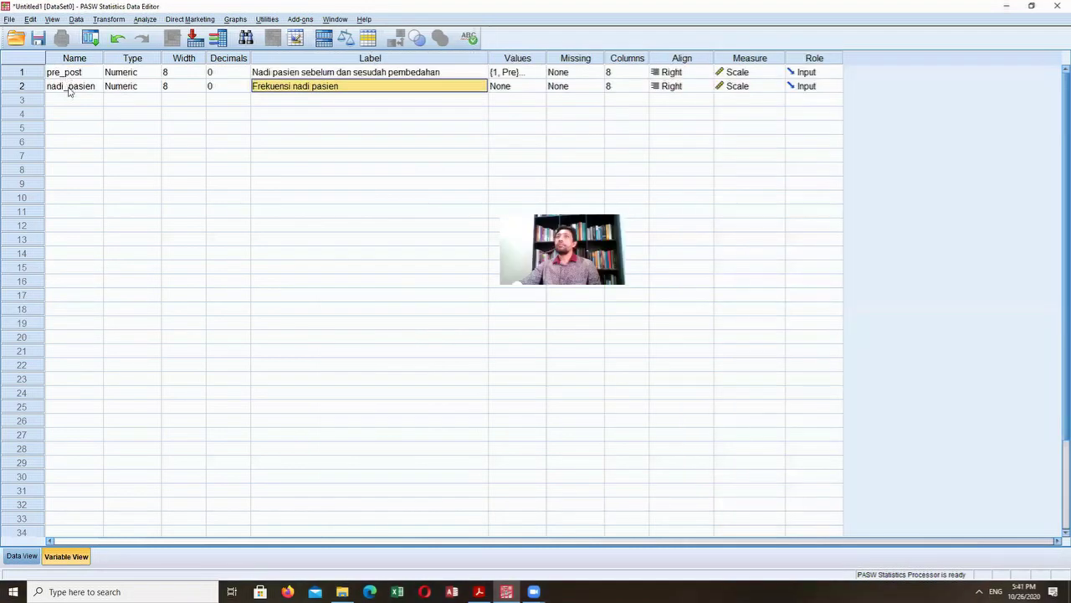
Rename the first variable as pre and the second variable as post
{"action": "left_click", "coordinate": [71, 88]}
{"action": "left_click", "coordinate": [73, 76]}
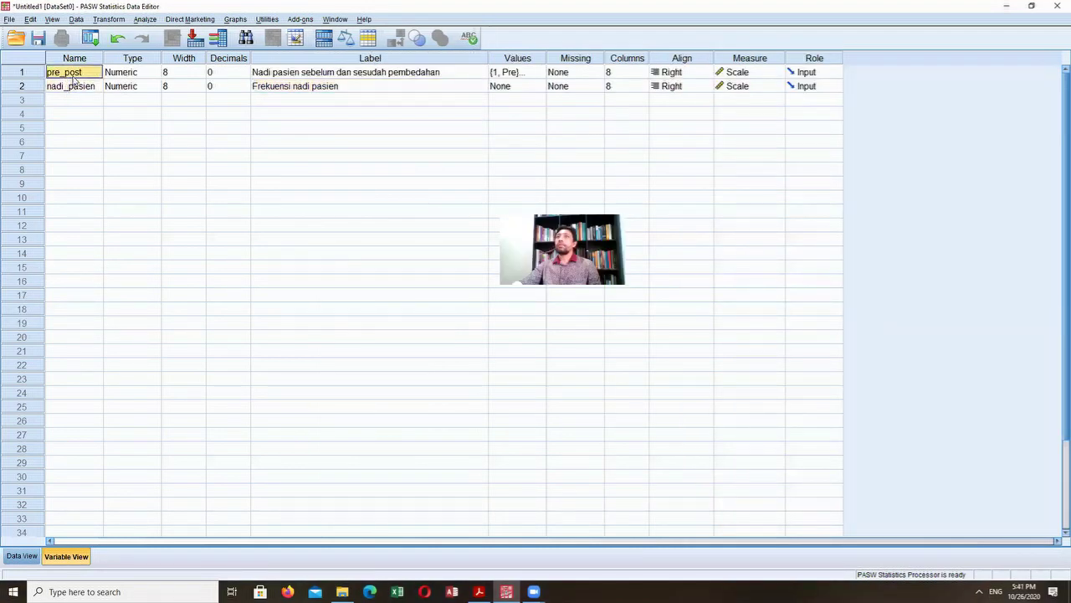
{"action": "type", "text": "pre"}
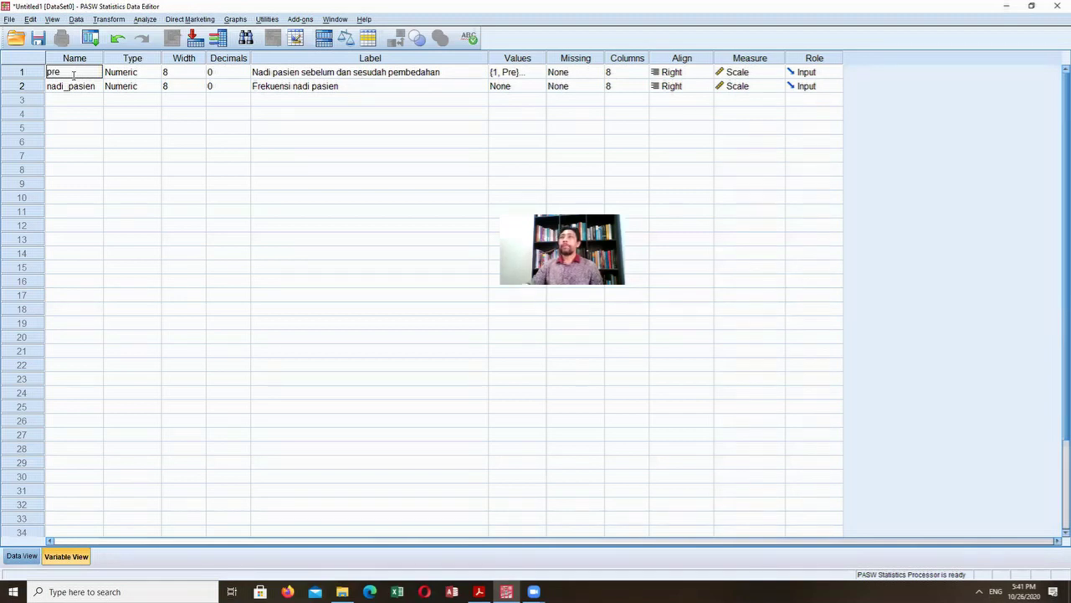
{"action": "left_click", "coordinate": [81, 89]}
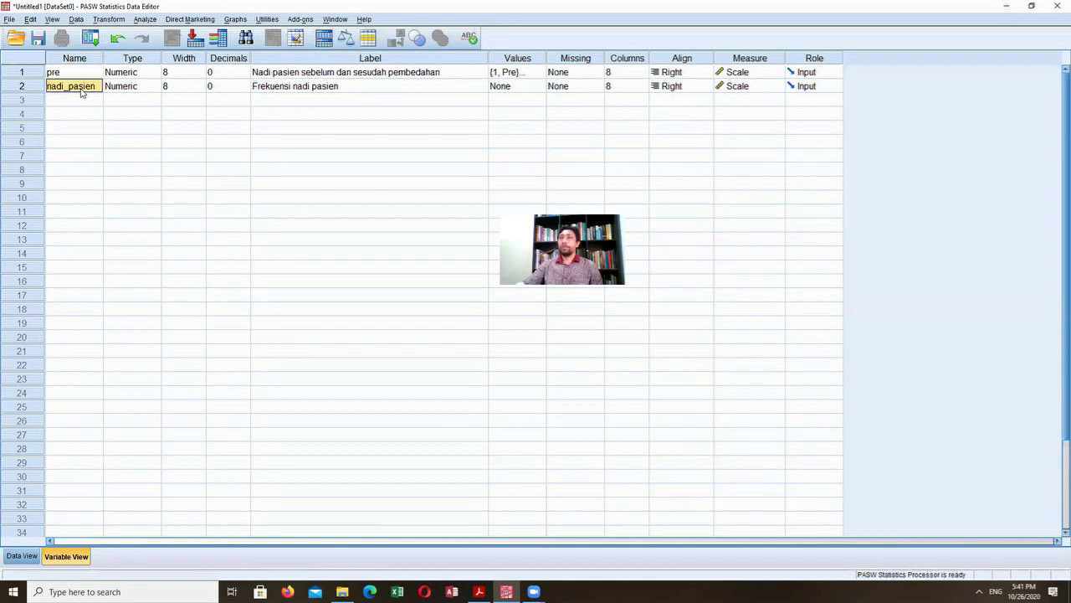
{"action": "type", "text": "post"}
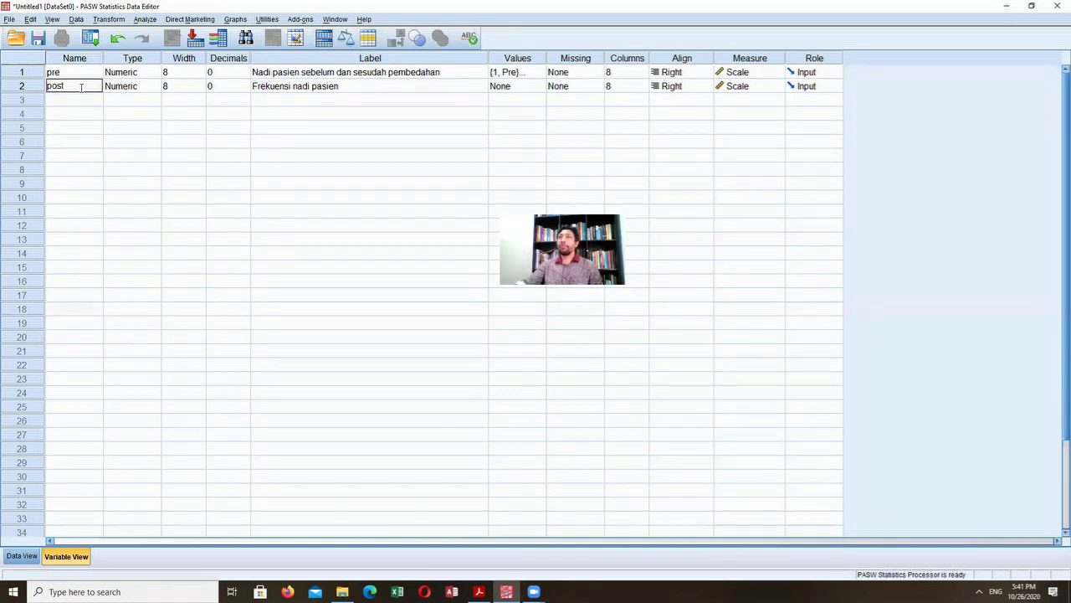
{"action": "left_click", "coordinate": [83, 103]}
Shorten the label of the pre variable to "Nadi pasien sebelum pembedahan"
{"action": "left_click", "coordinate": [318, 76]}
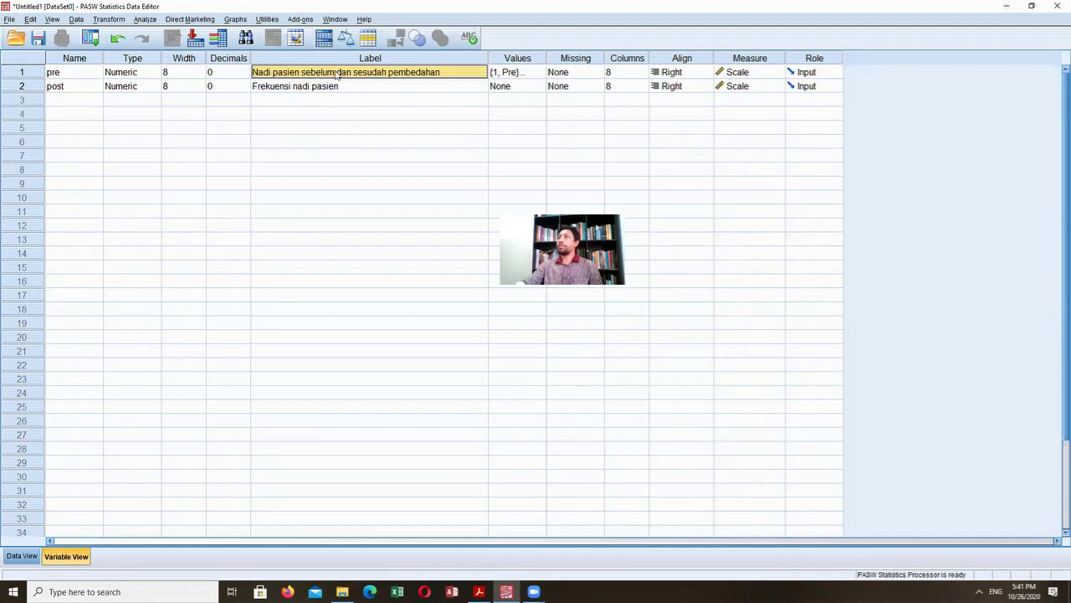
{"action": "left_click", "coordinate": [337, 72]}
{"action": "left_click_drag", "start_coordinate": [337, 72], "coordinate": [387, 72]}
{"action": "key", "text": "BackSpace"}
{"action": "key", "text": "BackSpace"}
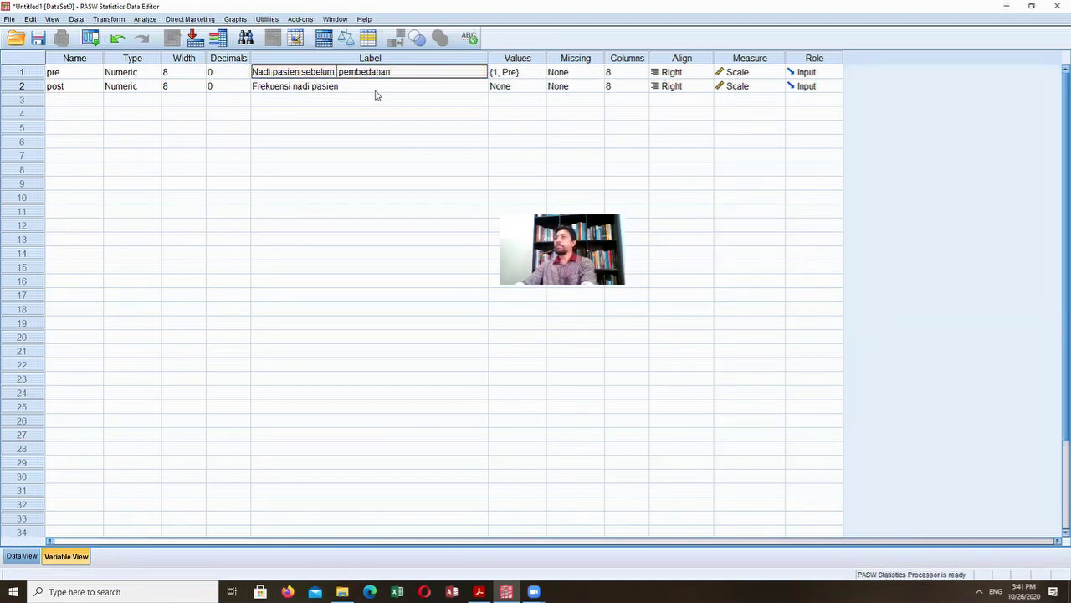
Copy the pre variable's label to the post variable and reword it as "Nadi pasien setelahm pembedahan"
{"action": "left_click", "coordinate": [332, 90]}
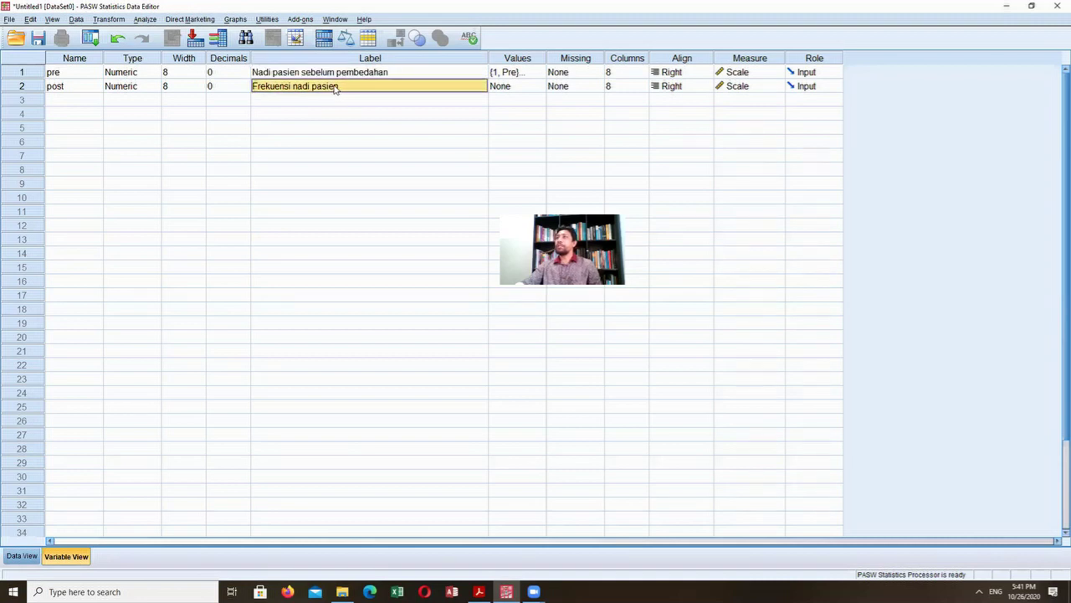
{"action": "left_click", "coordinate": [341, 76]}
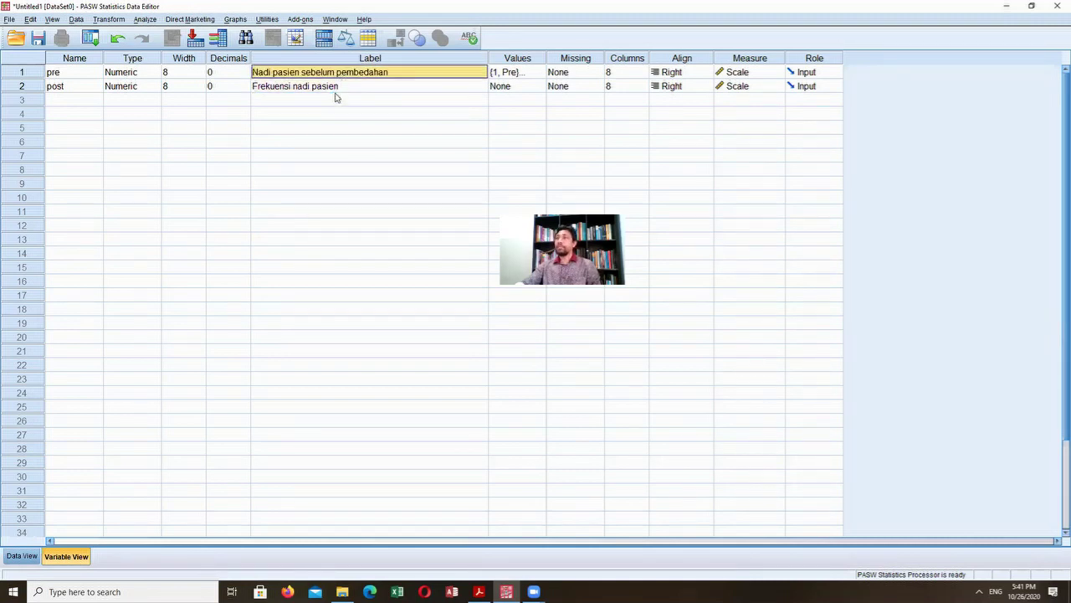
{"action": "left_click", "coordinate": [335, 97]}
{"action": "left_click", "coordinate": [337, 90]}
{"action": "type", "text": "Nadi pasien sebelum pembedahan"}
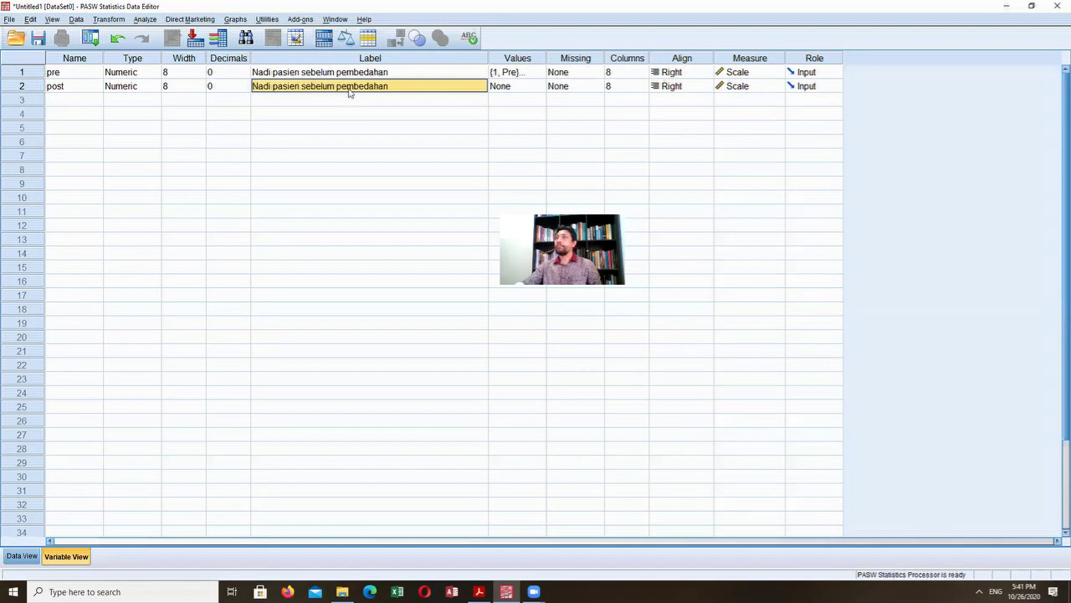
{"action": "double_click", "coordinate": [350, 92]}
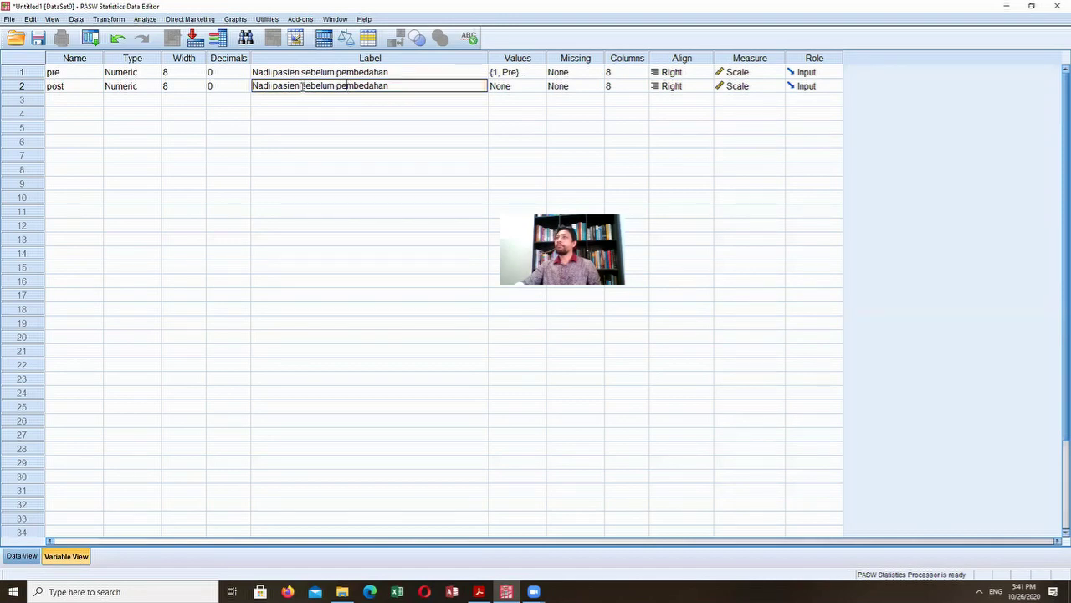
{"action": "left_click", "coordinate": [331, 86], "text": "shift"}
{"action": "type", "text": "setelah"}
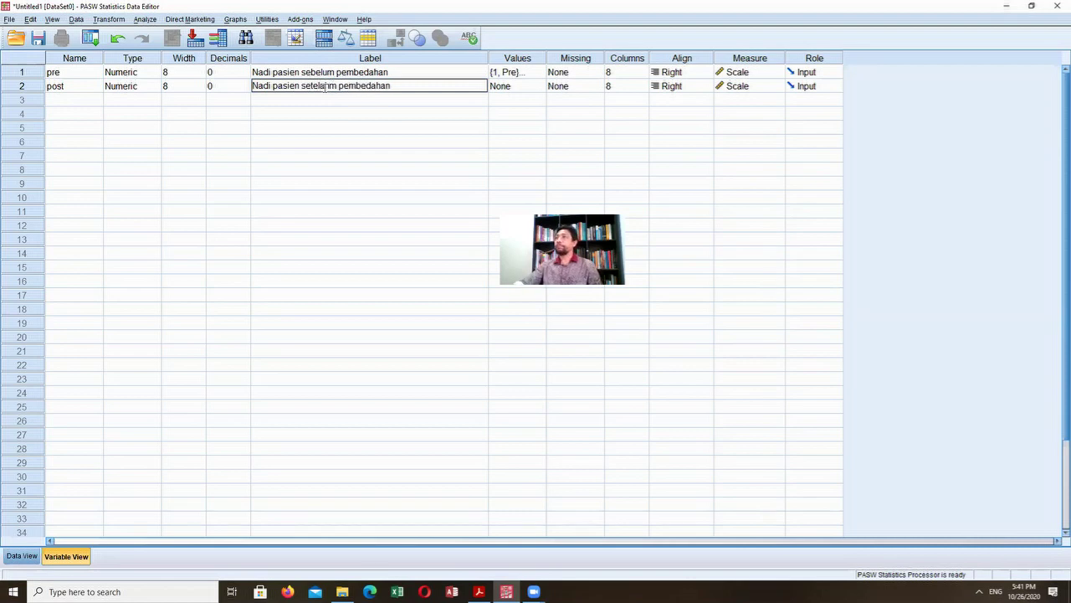
{"action": "key", "text": "Return"}
Remove both value labels, 1 = "Pre" and 2 = "Post", from the pre variable
{"action": "left_click", "coordinate": [502, 73]}
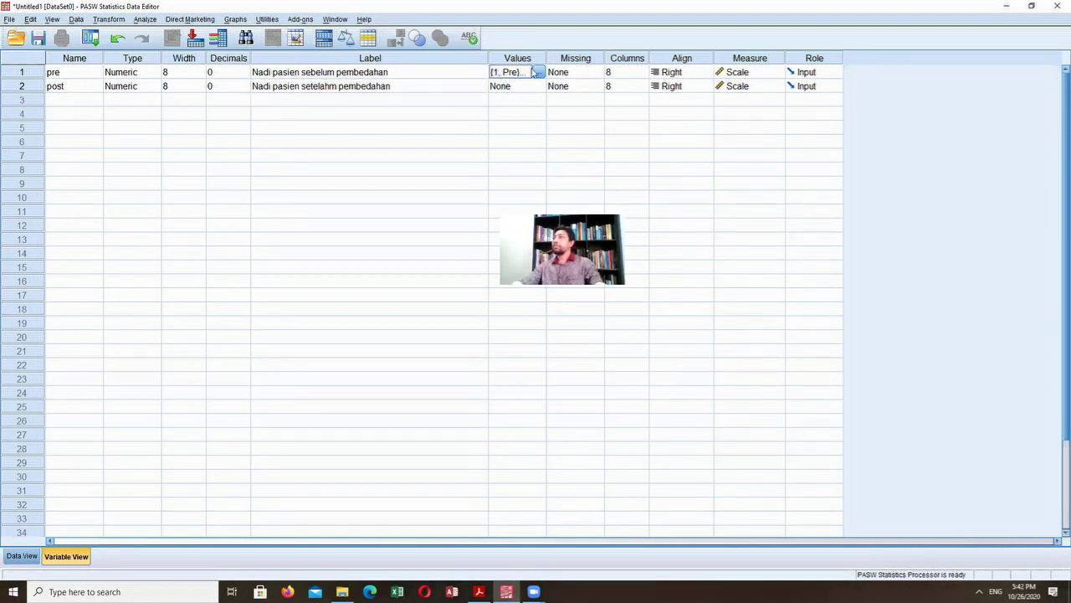
{"action": "left_click", "coordinate": [538, 73]}
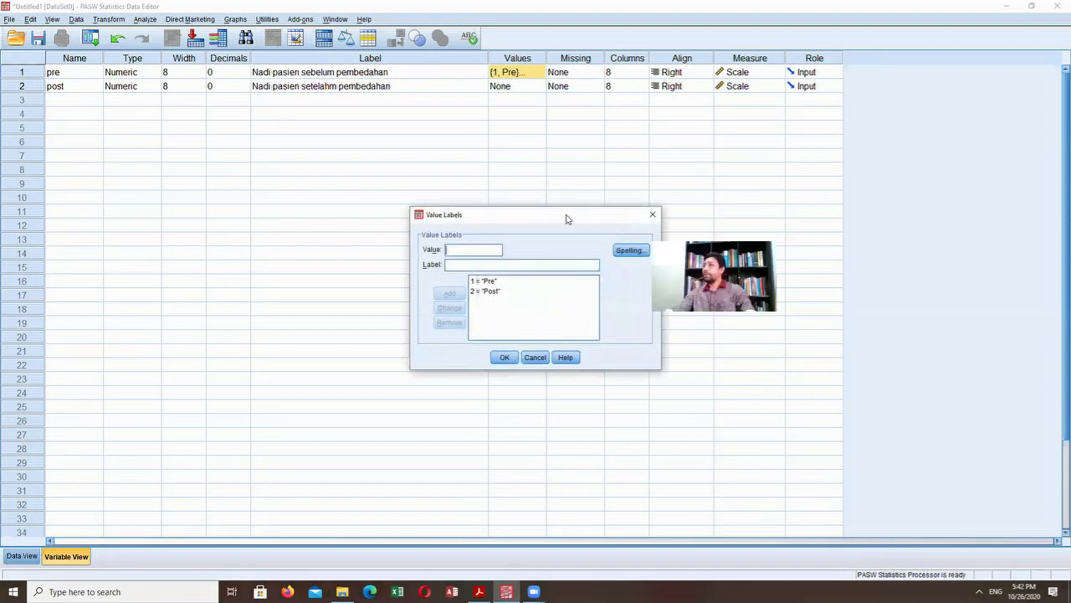
{"action": "left_click", "coordinate": [484, 281]}
{"action": "left_click", "coordinate": [450, 322]}
{"action": "left_click", "coordinate": [492, 284]}
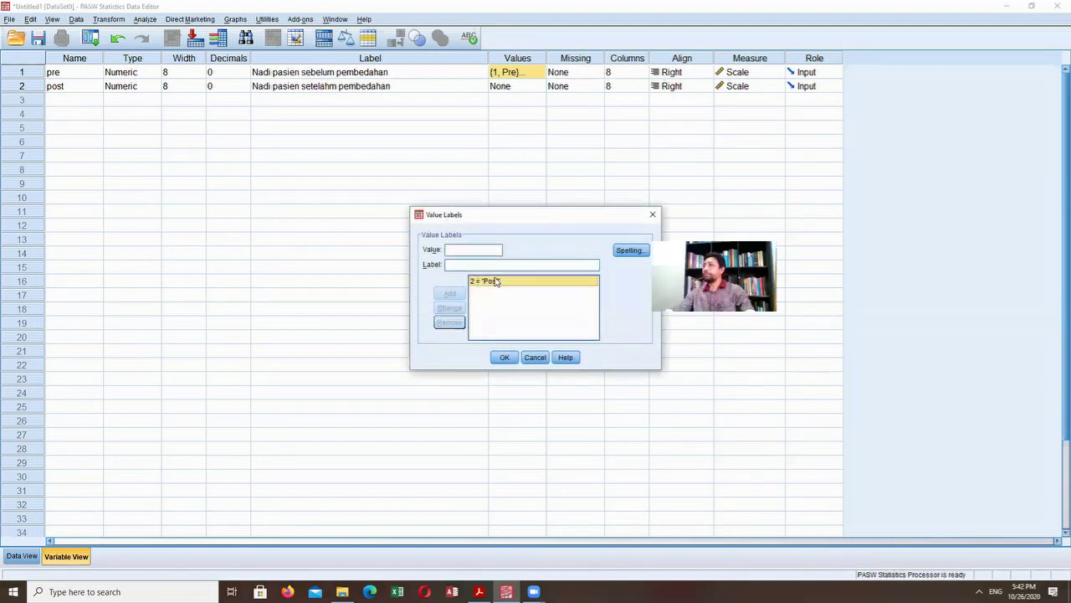
{"action": "left_click", "coordinate": [449, 322]}
{"action": "left_click", "coordinate": [504, 357]}
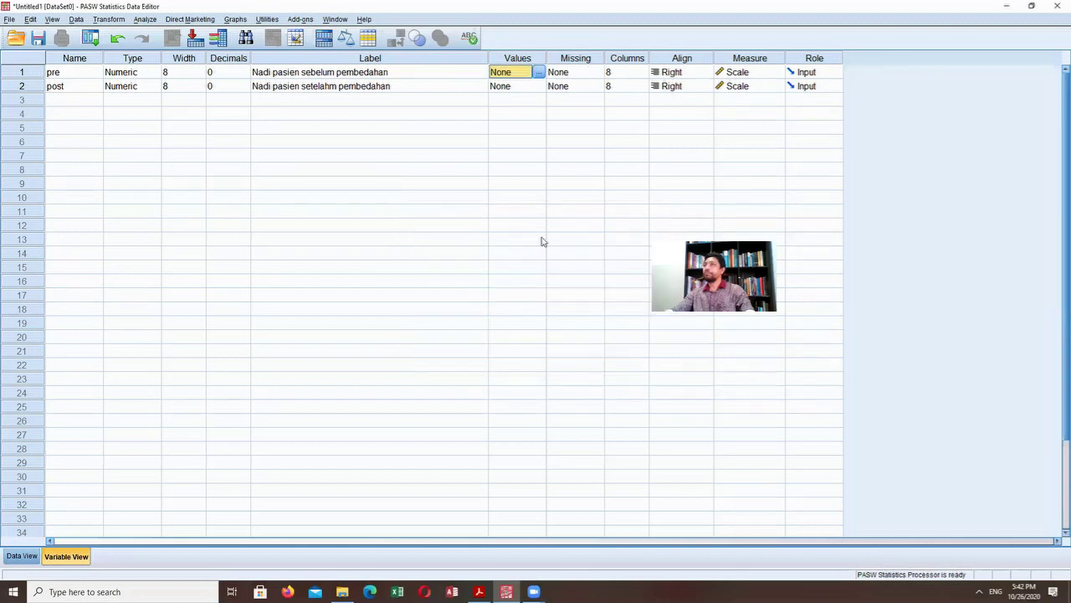
{"action": "left_click", "coordinate": [34, 75]}
{"action": "left_click", "coordinate": [35, 90]}
{"action": "left_click", "coordinate": [36, 76]}
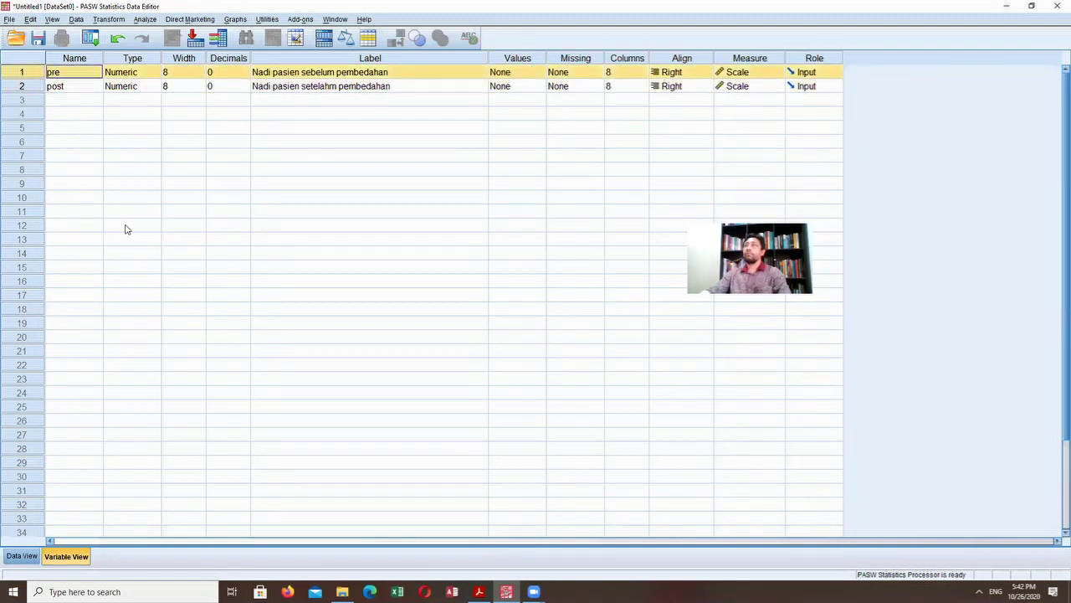
In the data sheet, enter pre 80 and post 80 for case 1, and pre 78 and post 80 for case 2
{"action": "left_click", "coordinate": [32, 556]}
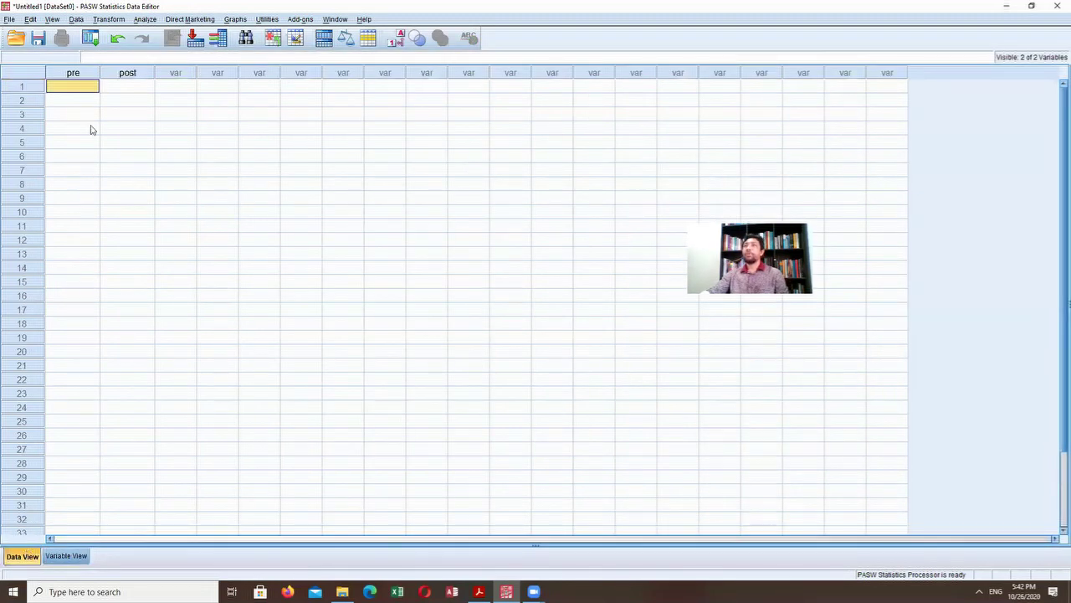
{"action": "left_click", "coordinate": [86, 99]}
{"action": "left_click", "coordinate": [89, 88]}
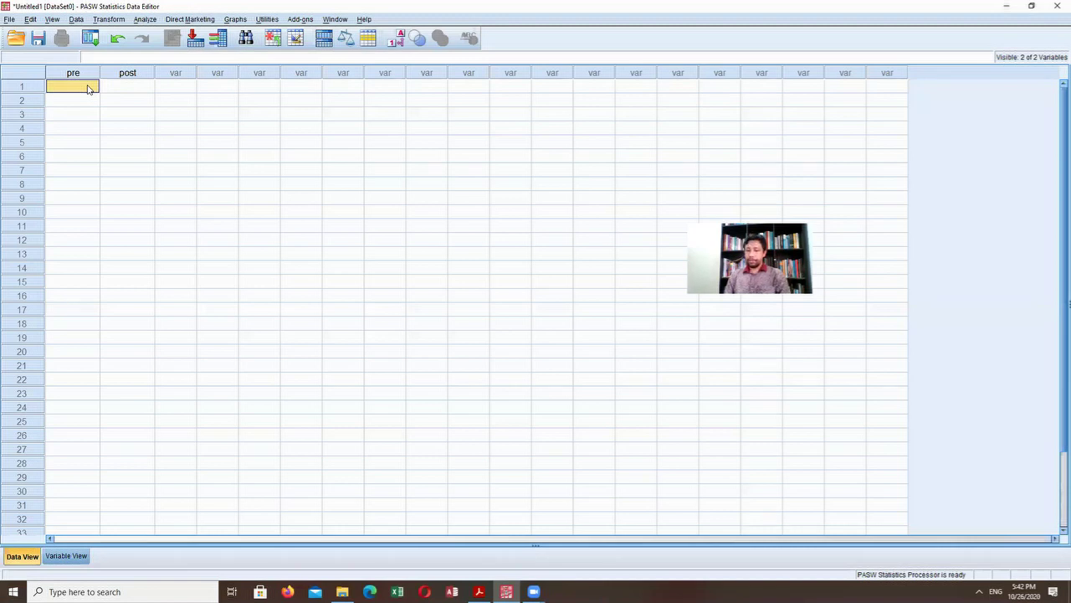
{"action": "type", "text": "80"}
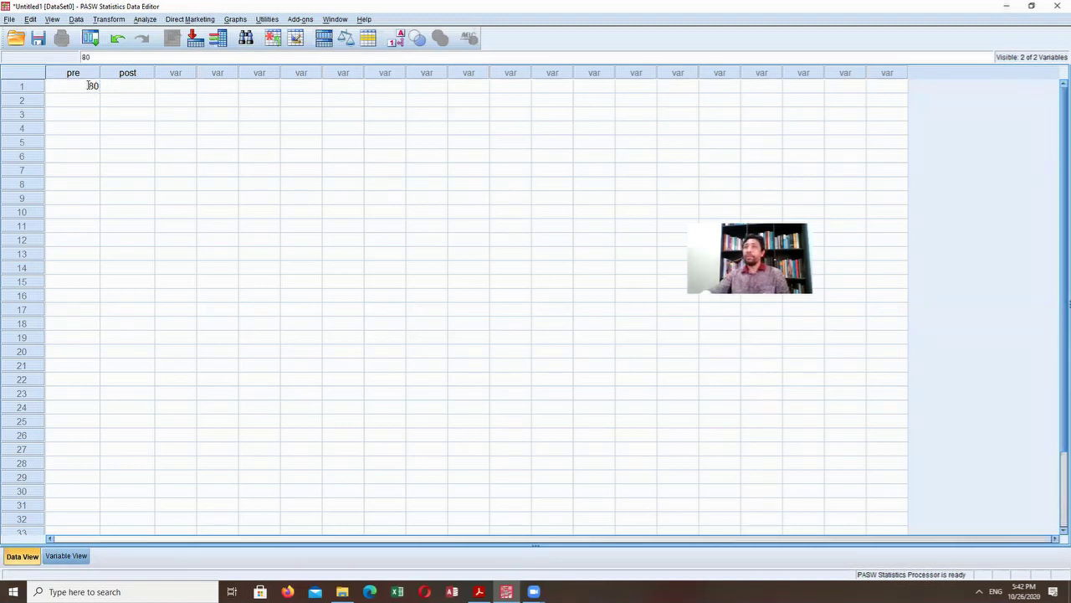
{"action": "left_click", "coordinate": [125, 91]}
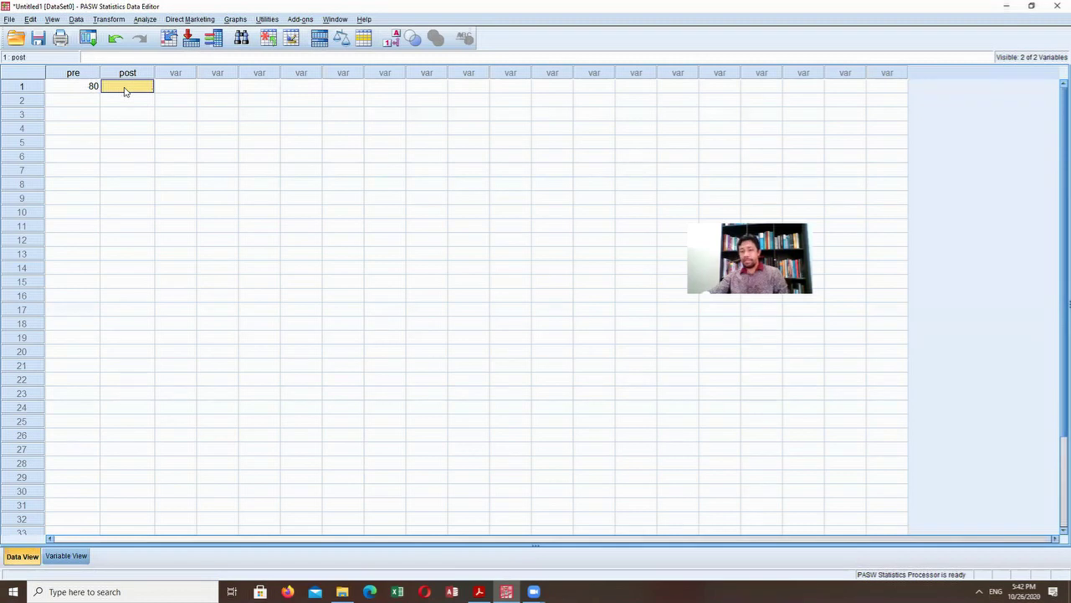
{"action": "type", "text": "8"}
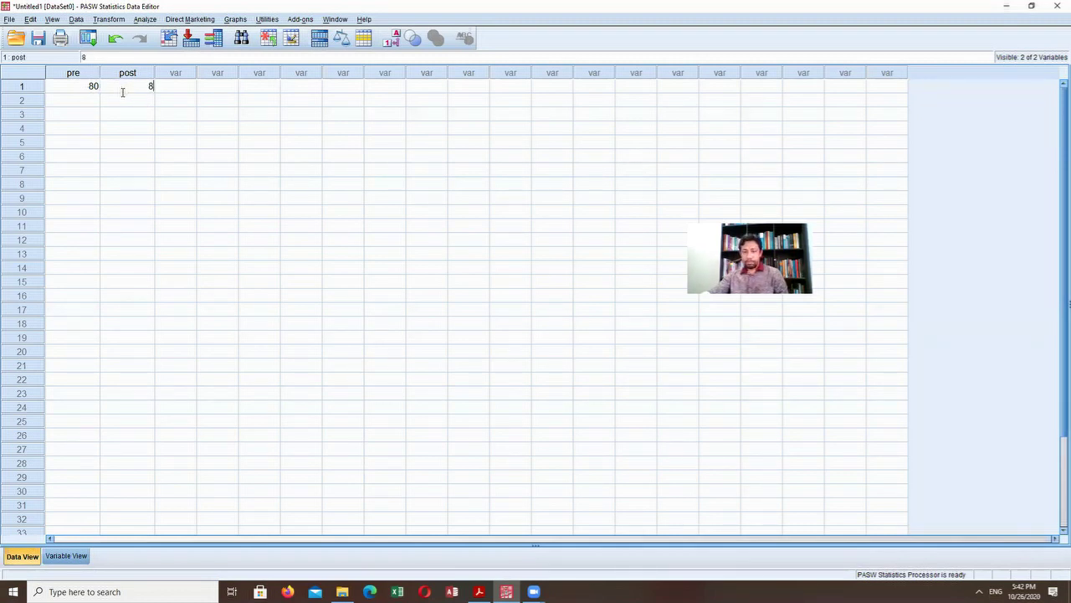
{"action": "type", "text": "0"}
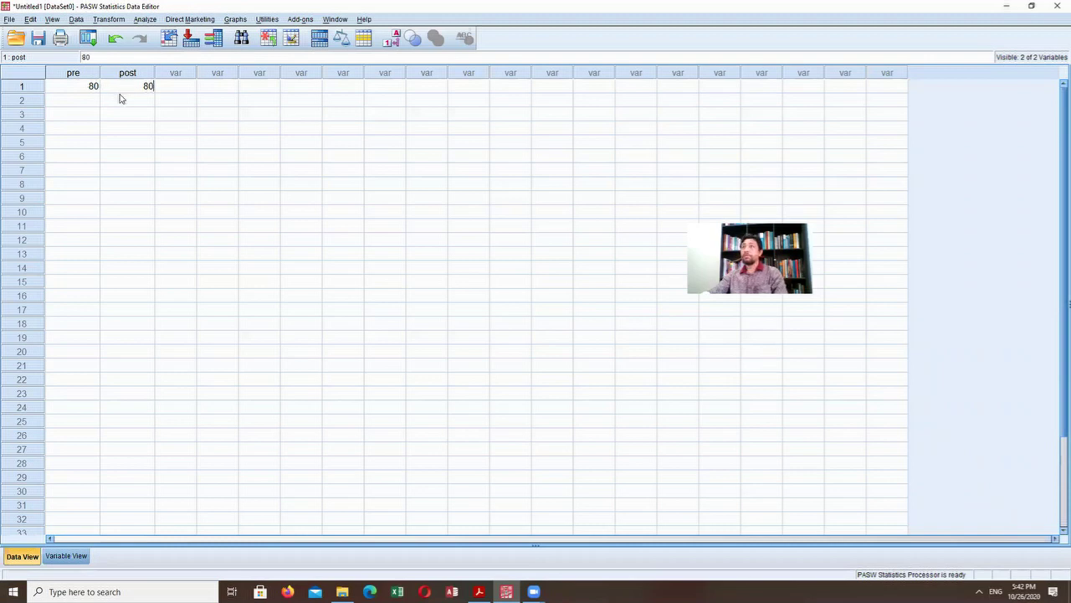
{"action": "left_click", "coordinate": [74, 104]}
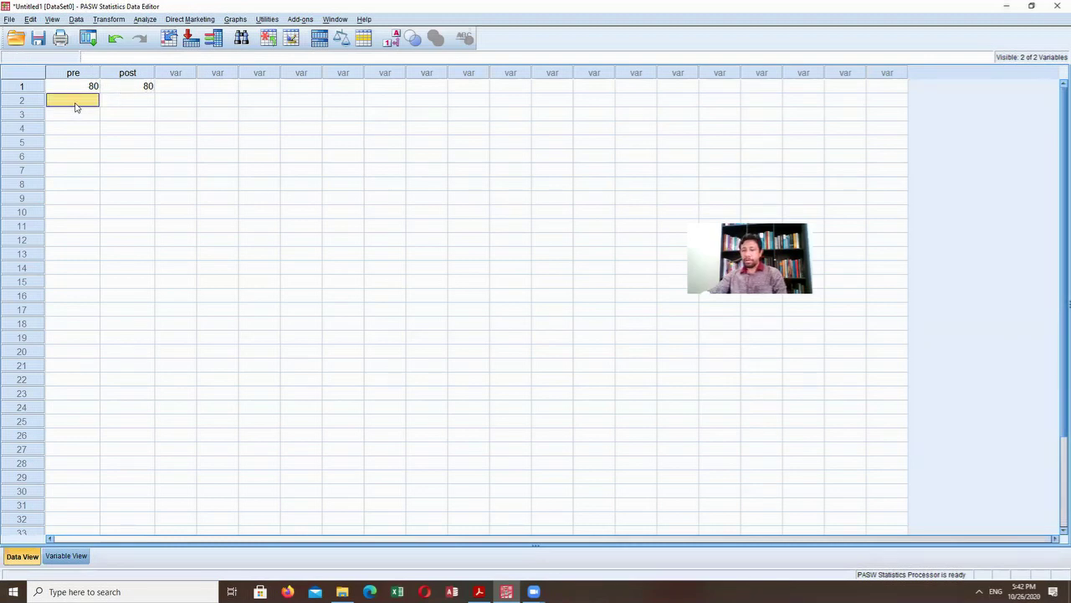
{"action": "type", "text": "78"}
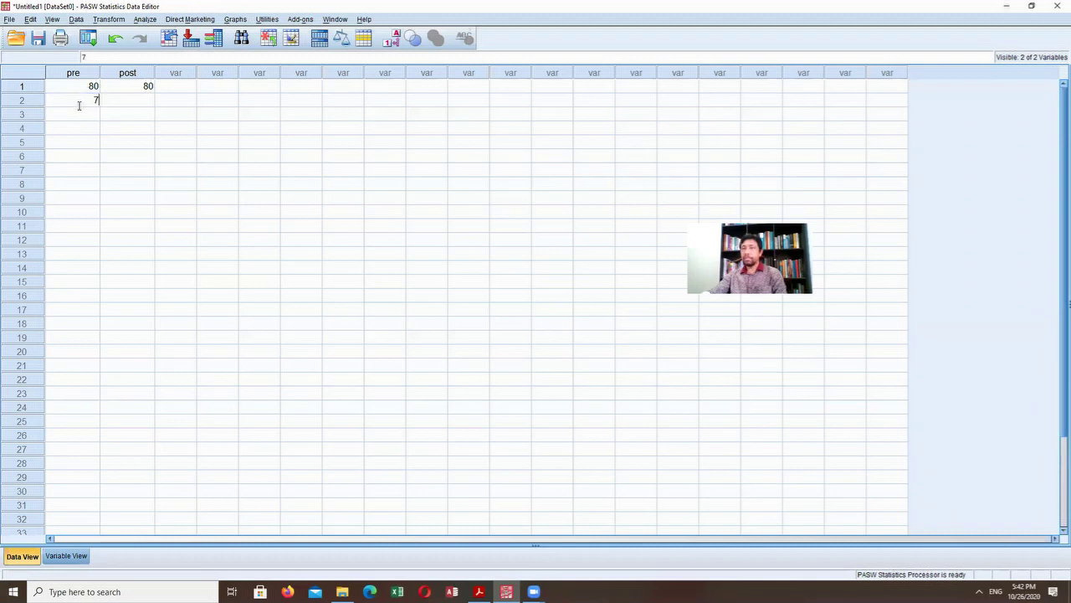
{"action": "left_click", "coordinate": [132, 102]}
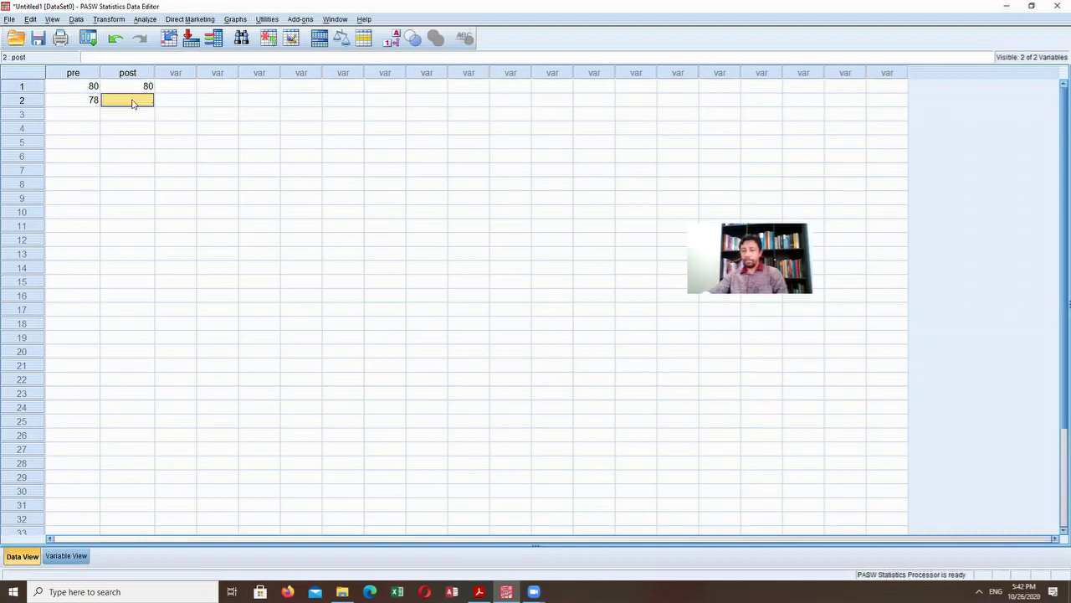
{"action": "type", "text": "80"}
Enter pre 80 and post 76 for case 3, and pre 78 and post 80 for case 4
{"action": "left_click", "coordinate": [77, 120]}
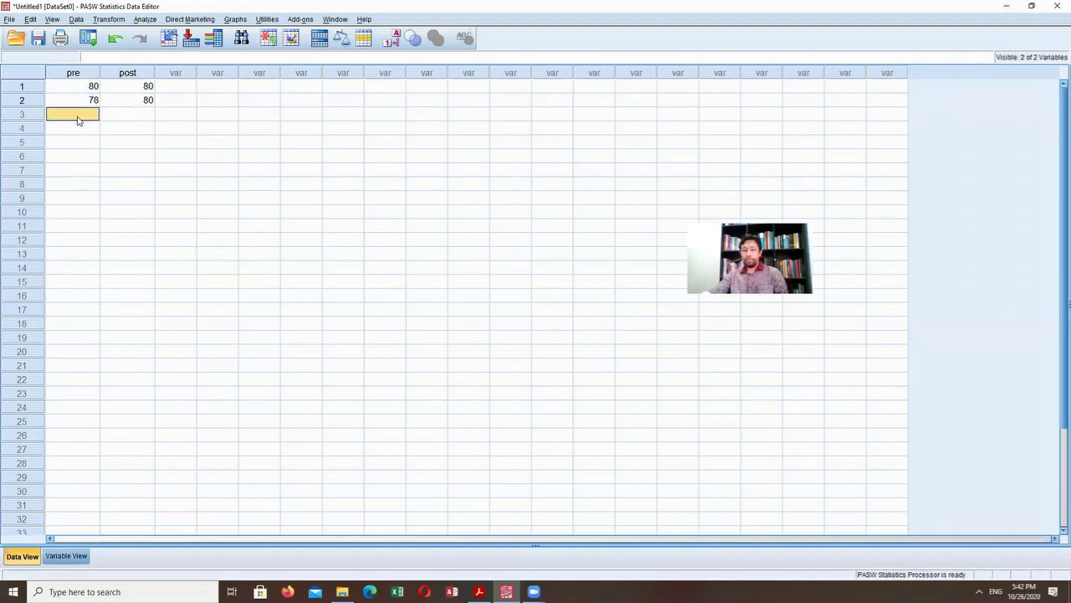
{"action": "type", "text": "80"}
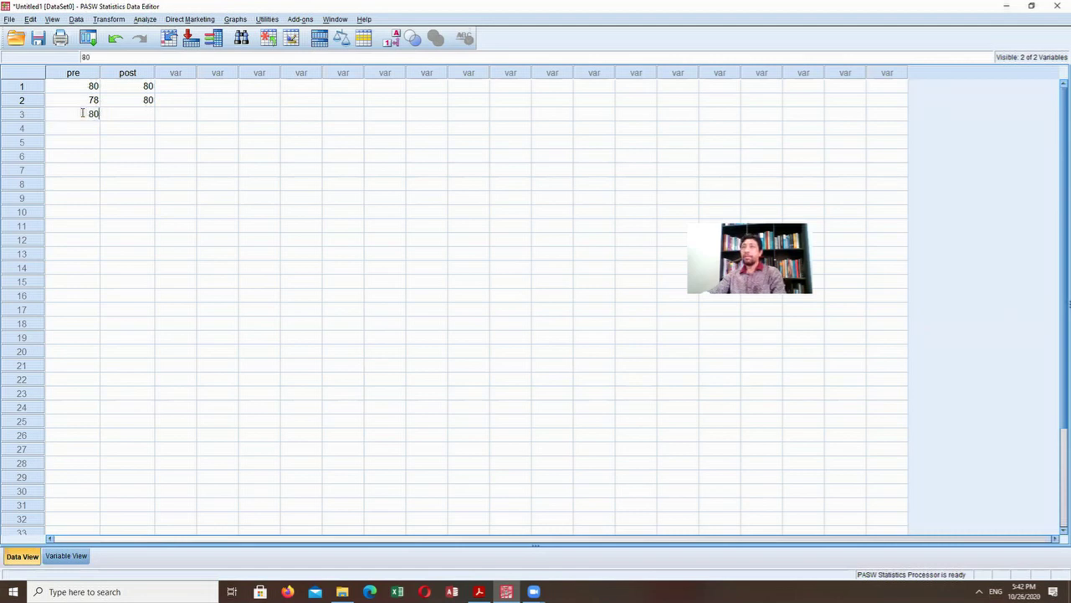
{"action": "left_click", "coordinate": [116, 117]}
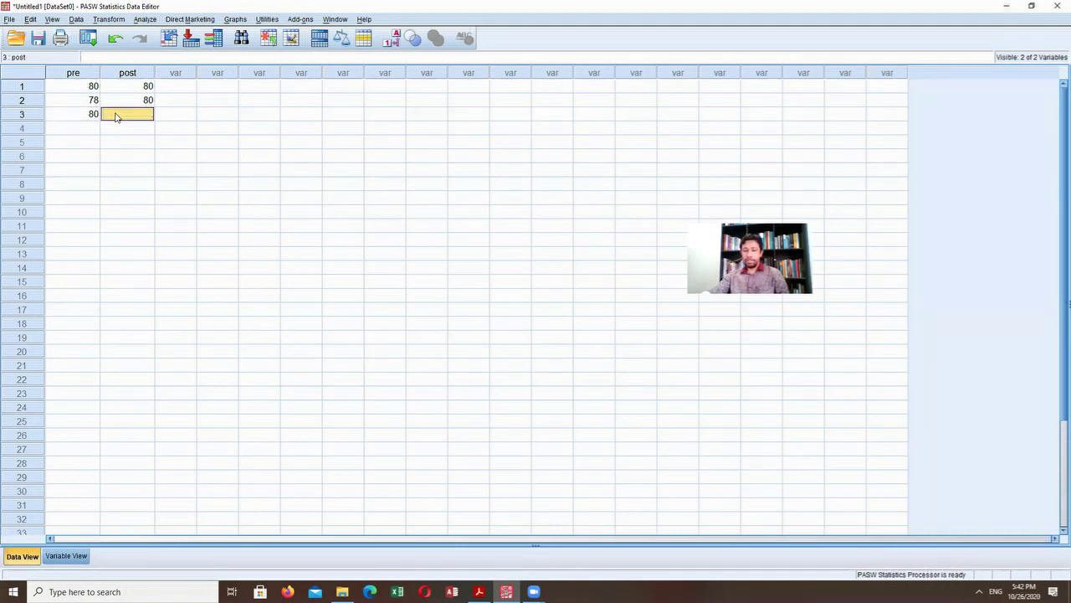
{"action": "type", "text": "76"}
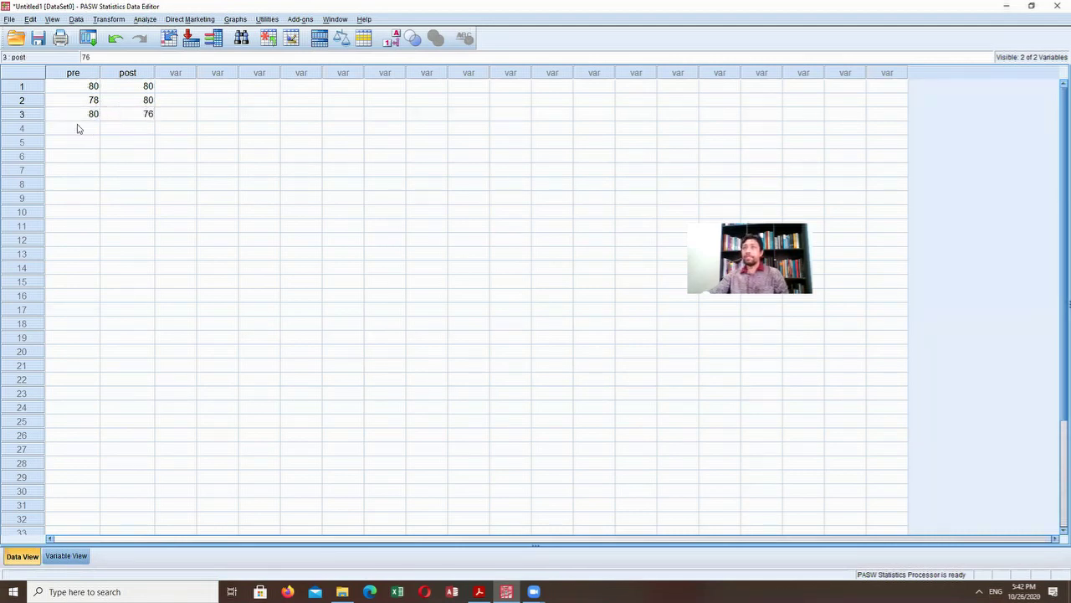
{"action": "left_click", "coordinate": [78, 127]}
{"action": "type", "text": "78"}
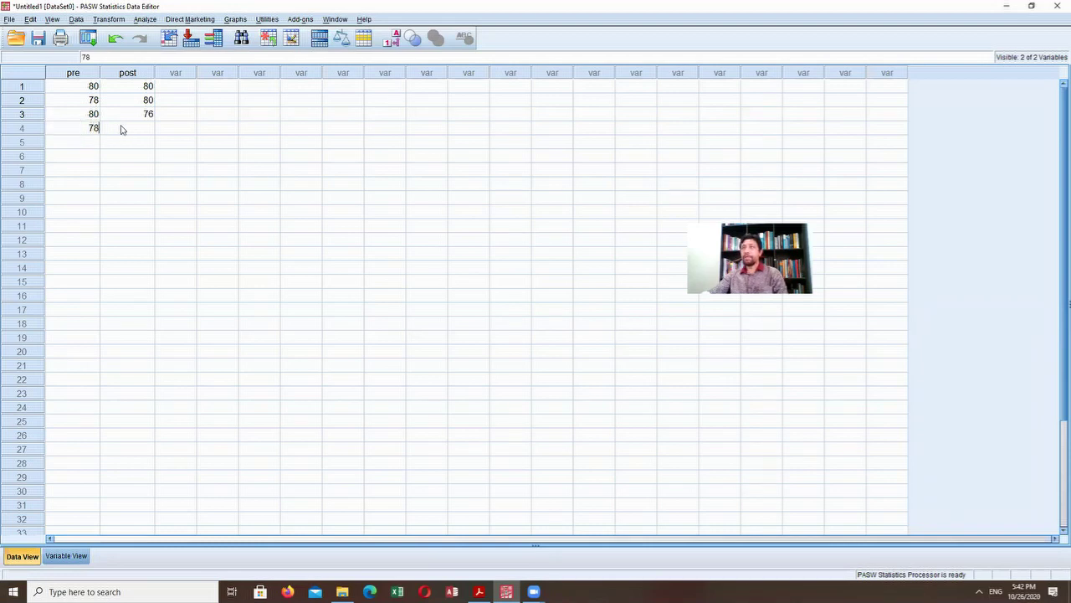
{"action": "left_click", "coordinate": [125, 128]}
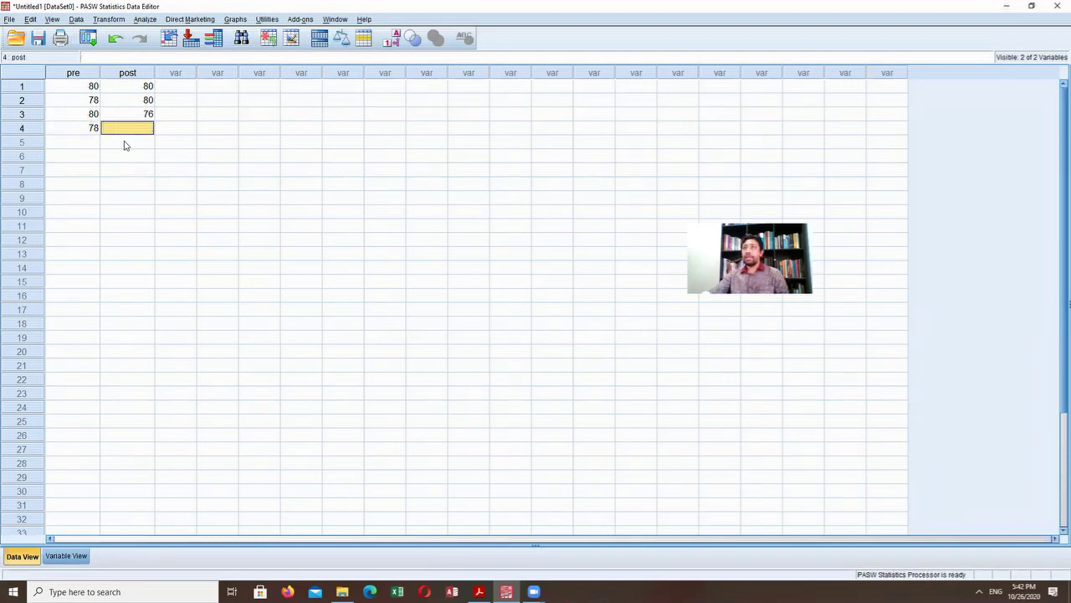
{"action": "type", "text": "80"}
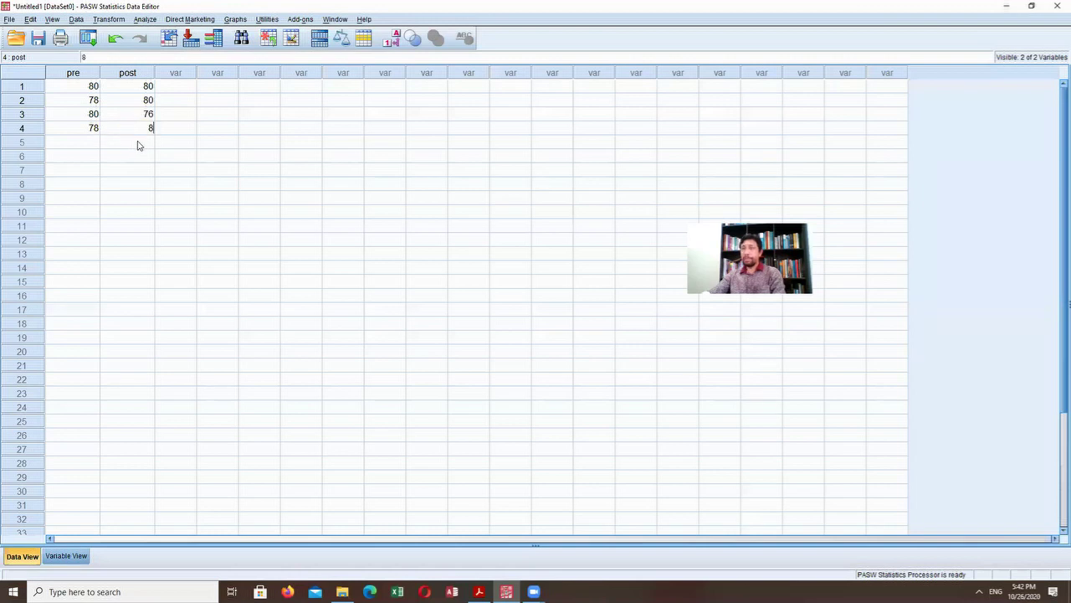
Enter the pre values 76, 78, 78 and 74 for cases 5 to 8
{"action": "left_click", "coordinate": [87, 144]}
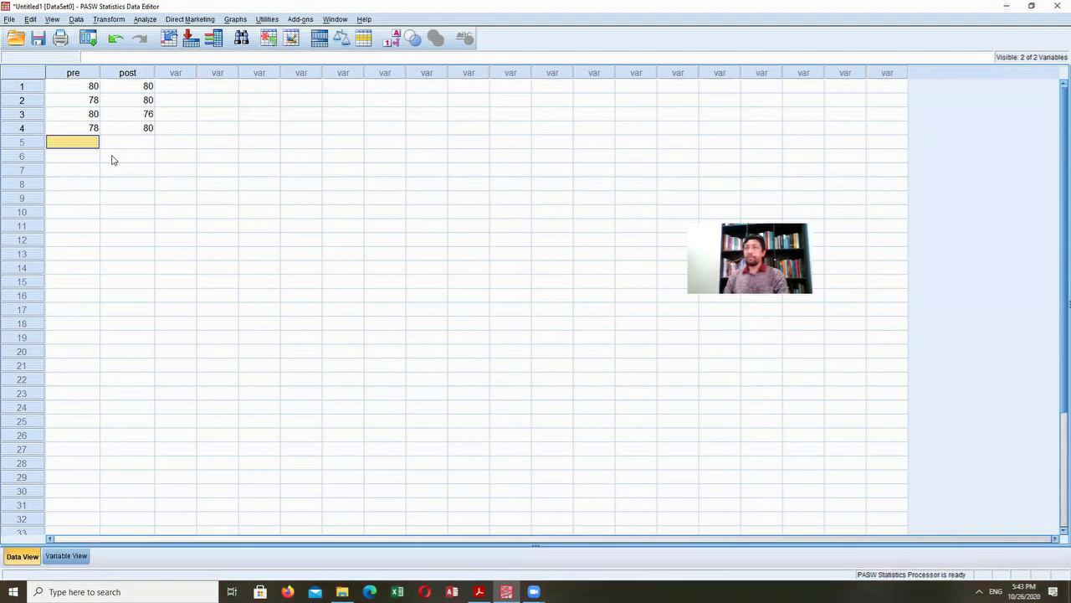
{"action": "type", "text": "76"}
{"action": "left_click", "coordinate": [90, 157]}
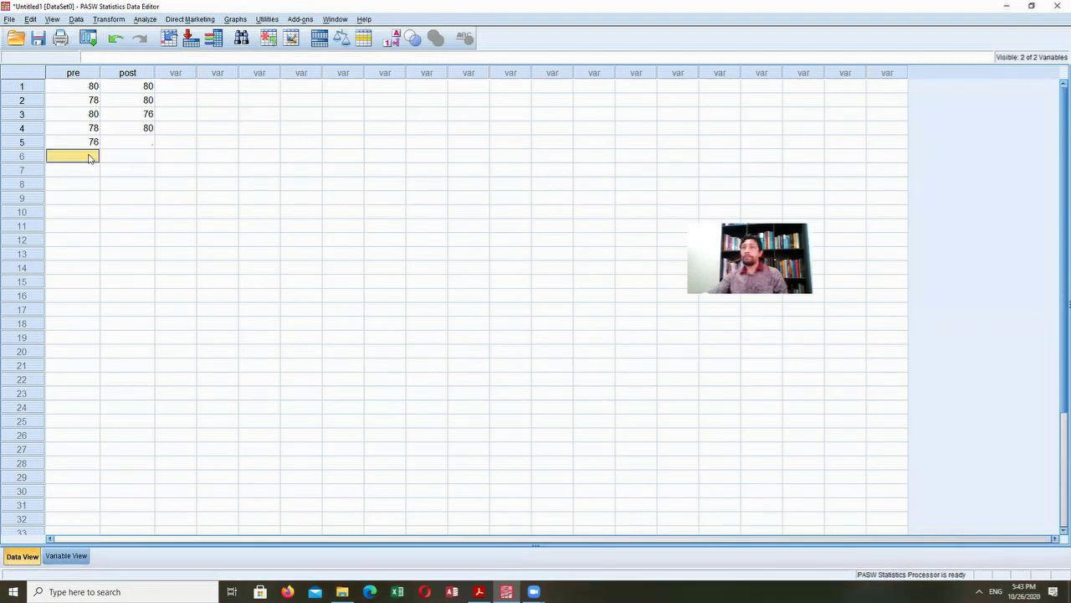
{"action": "type", "text": "78"}
{"action": "left_click", "coordinate": [87, 171]}
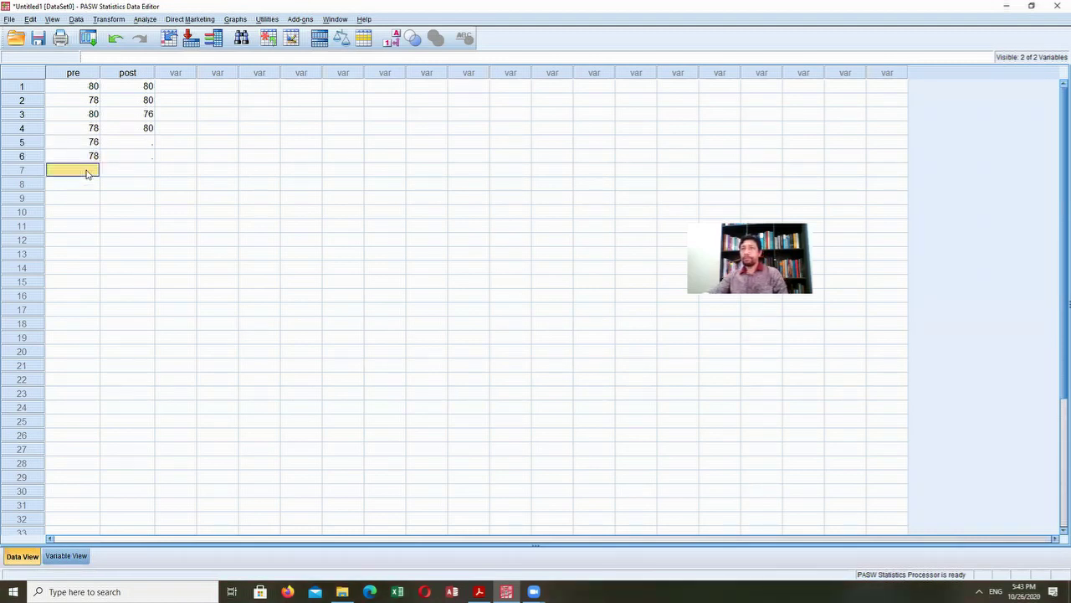
{"action": "type", "text": "78"}
{"action": "left_click", "coordinate": [79, 186]}
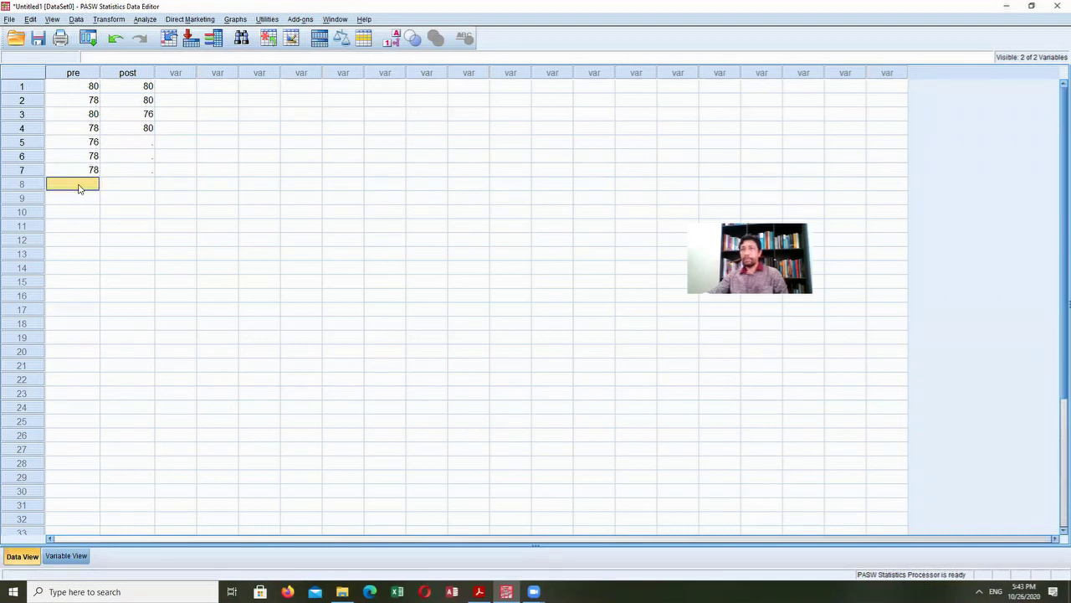
{"action": "type", "text": "74"}
Enter the pre values 84, 82, 78 and 76 for cases 9 to 12
{"action": "left_click", "coordinate": [85, 199]}
{"action": "type", "text": "84"}
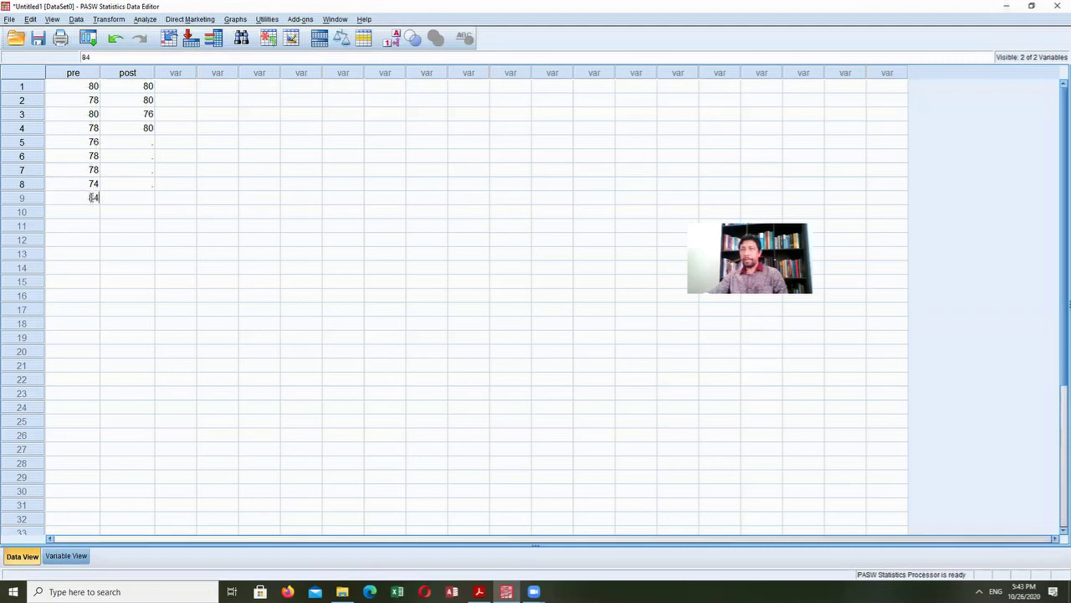
{"action": "left_click", "coordinate": [92, 212]}
{"action": "type", "text": "82"}
{"action": "left_click", "coordinate": [92, 226]}
{"action": "type", "text": "78"}
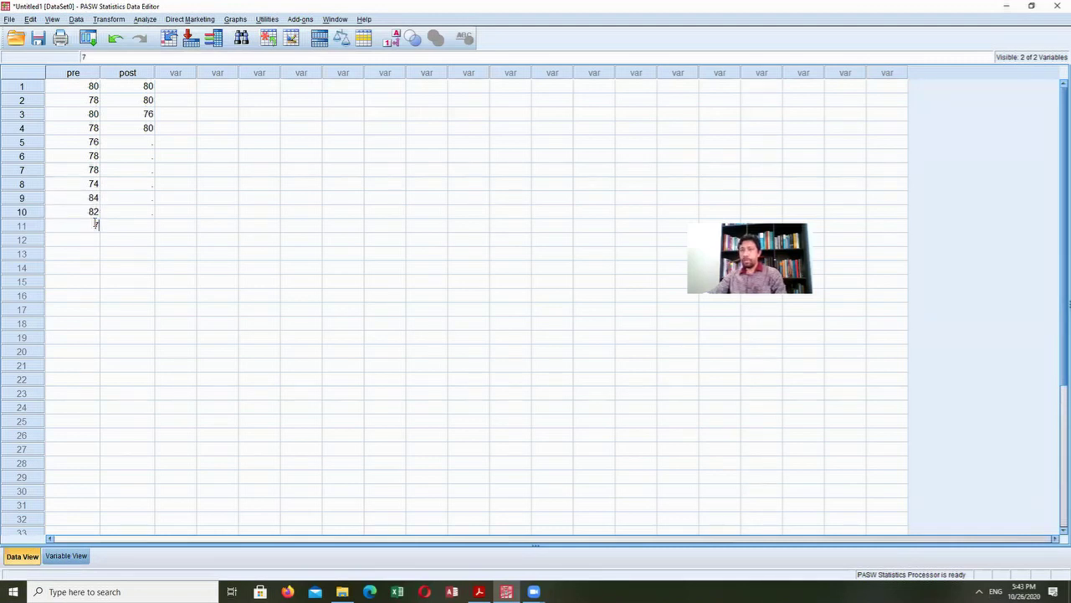
{"action": "left_click", "coordinate": [94, 241]}
{"action": "type", "text": "78"}
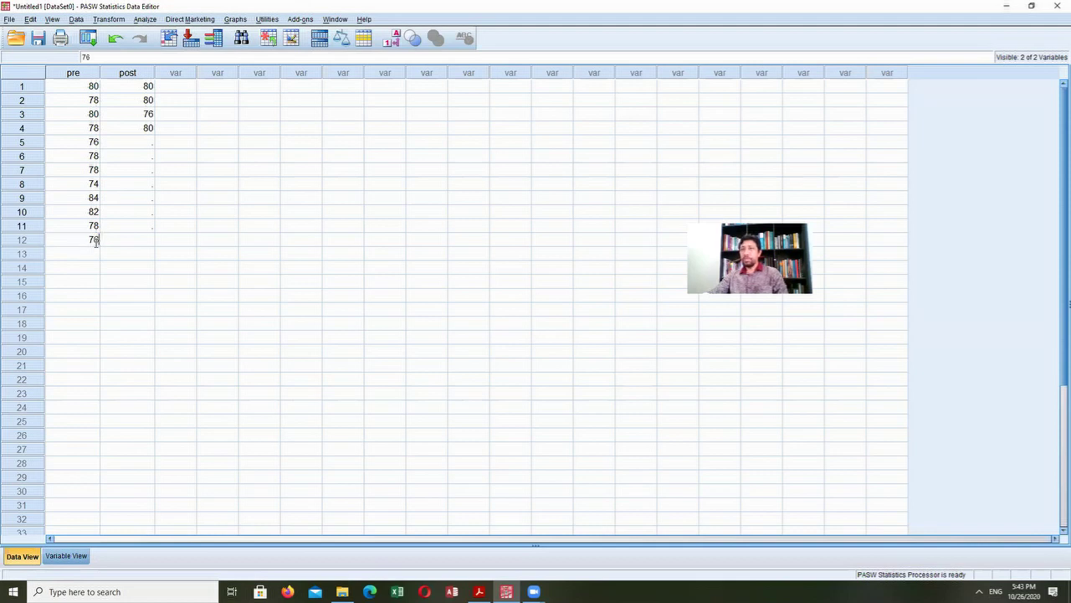
Enter the pre values 86, 80, 78 and 76 for cases 13 to 16
{"action": "left_click", "coordinate": [90, 253]}
{"action": "type", "text": "86"}
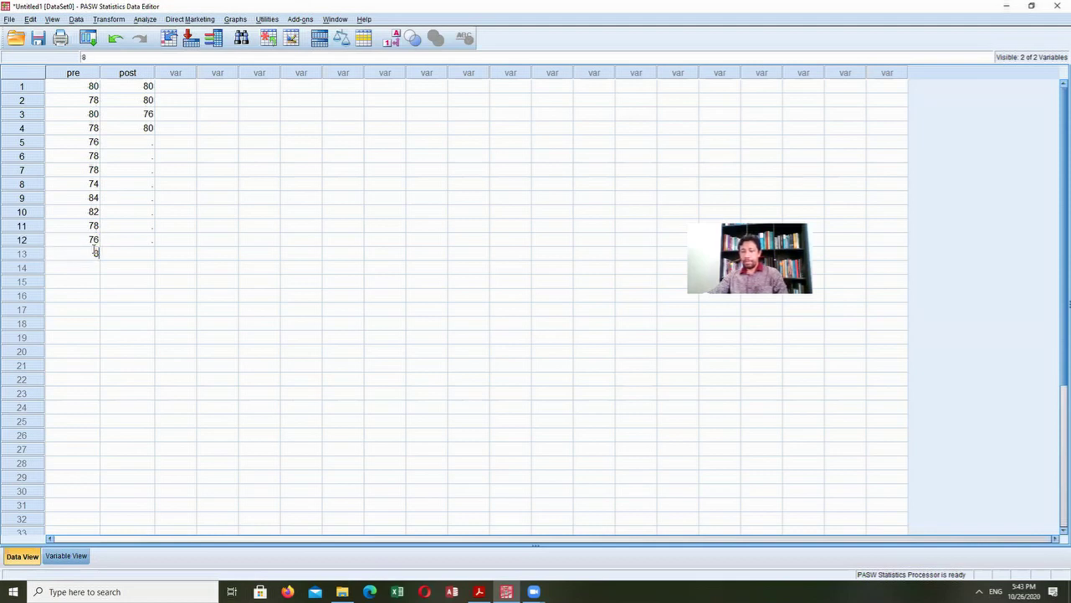
{"action": "left_click", "coordinate": [90, 268]}
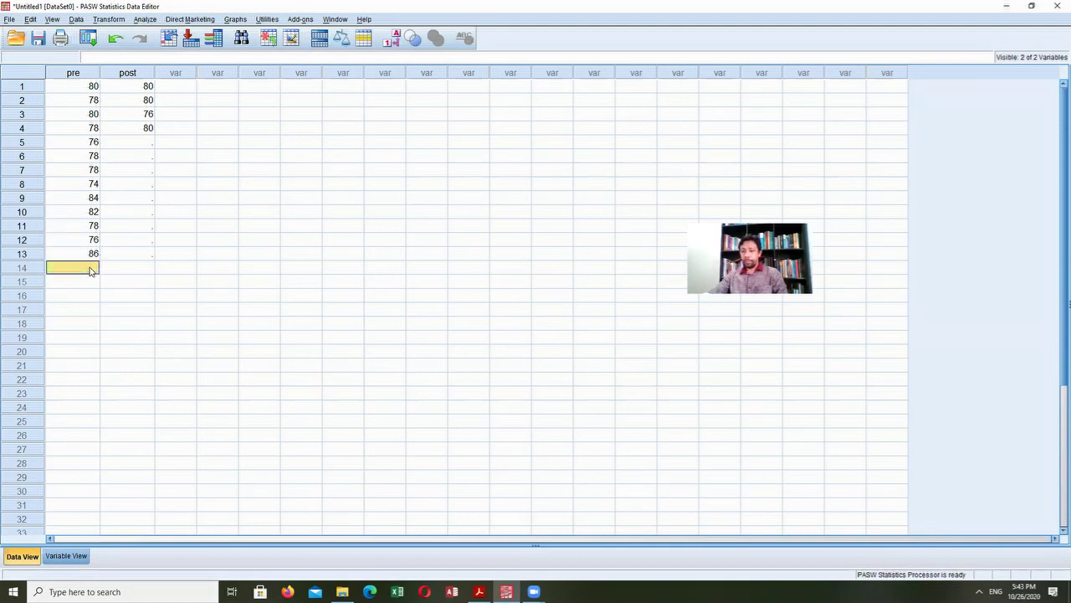
{"action": "type", "text": "80"}
{"action": "left_click", "coordinate": [84, 283]}
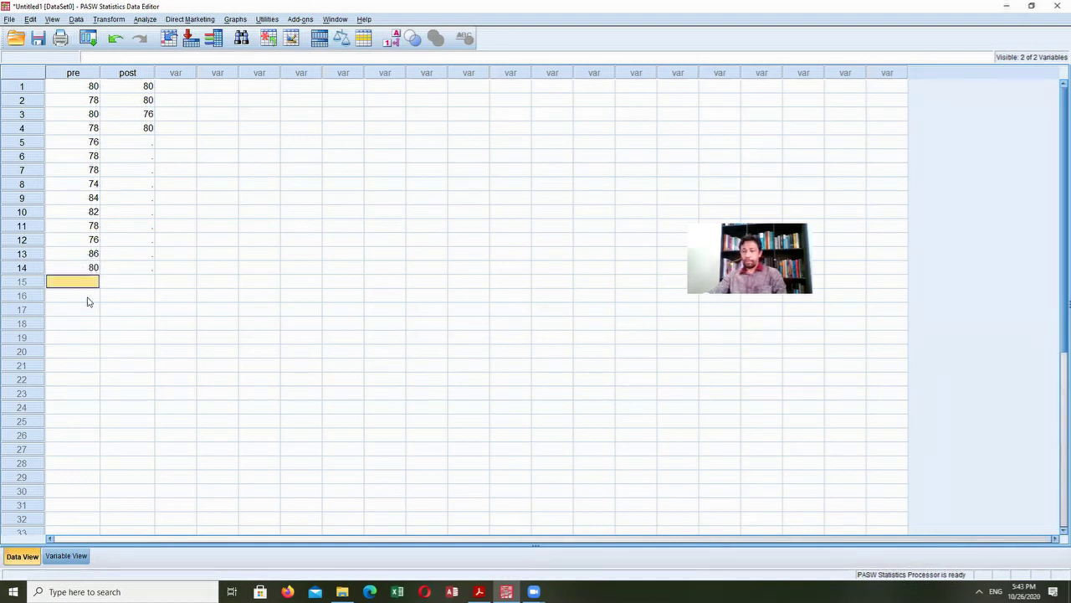
{"action": "type", "text": "78"}
{"action": "left_click", "coordinate": [89, 299]}
{"action": "type", "text": "76"}
Enter the pre values 88, 80, 78 and 76 for cases 17 to 20
{"action": "left_click", "coordinate": [94, 310]}
{"action": "type", "text": "88"}
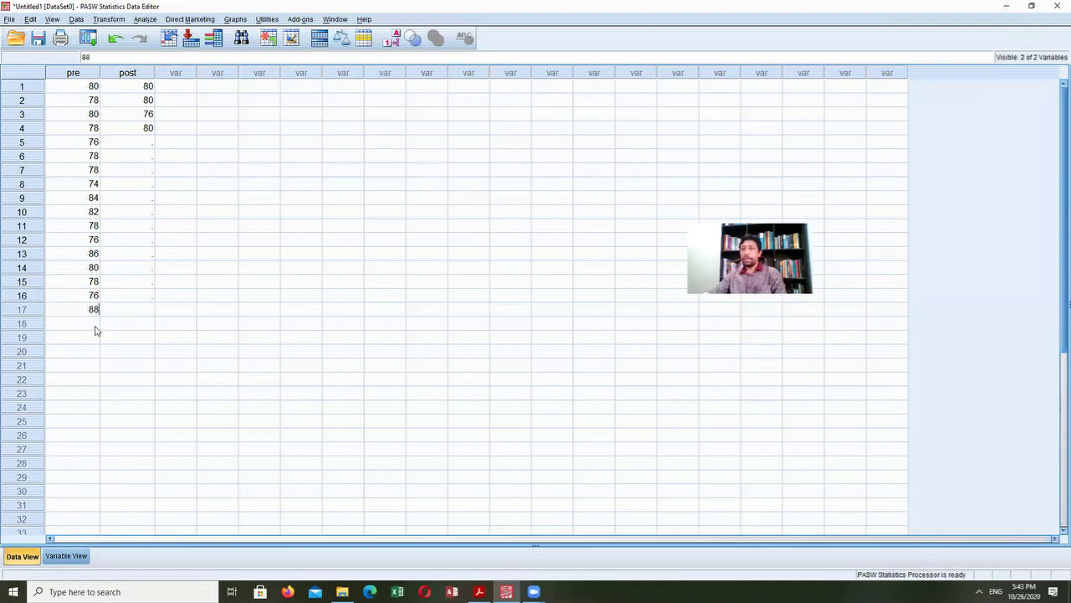
{"action": "left_click", "coordinate": [95, 327]}
{"action": "type", "text": "80"}
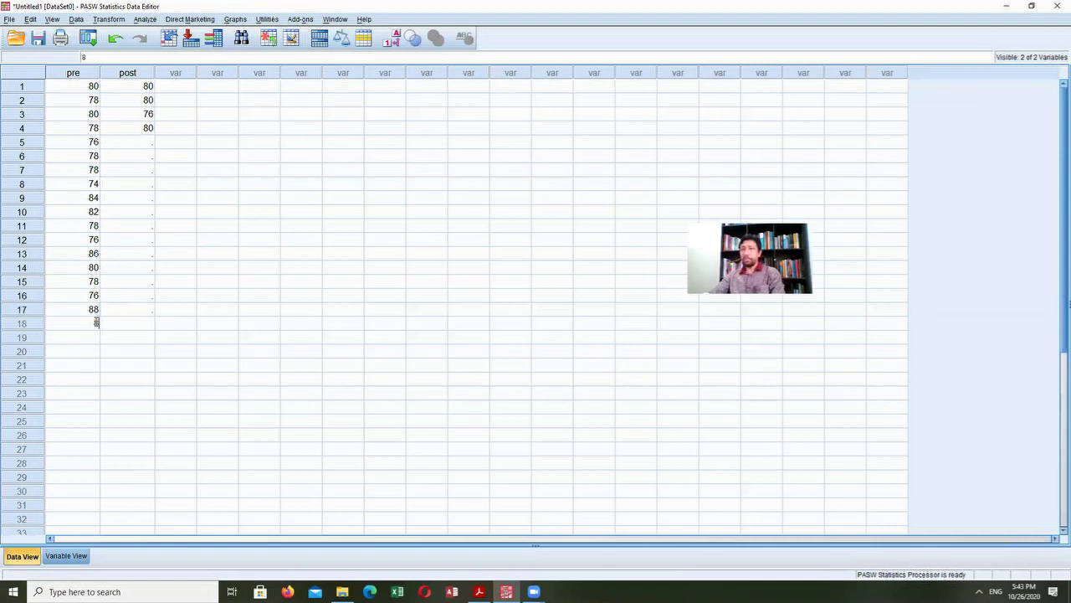
{"action": "left_click", "coordinate": [91, 339]}
{"action": "type", "text": "78"}
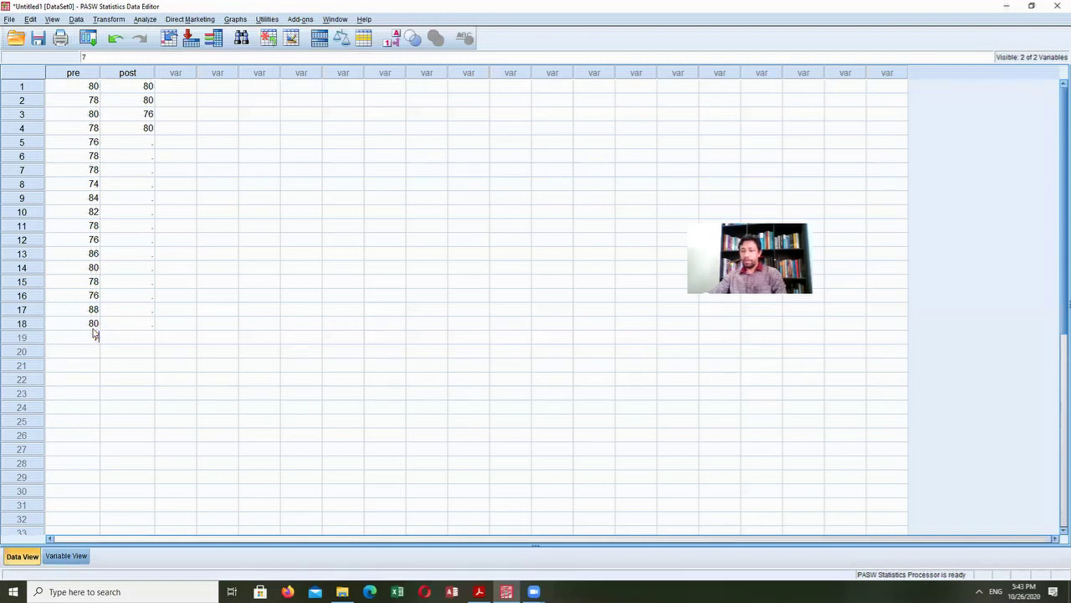
{"action": "left_click", "coordinate": [90, 355]}
{"action": "type", "text": "76"}
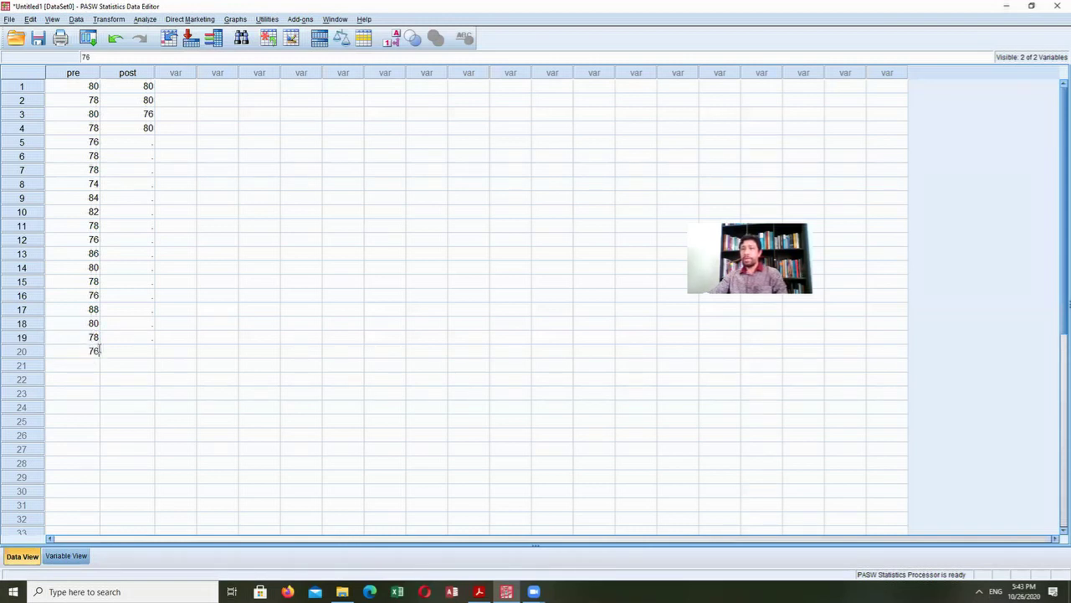
{"action": "left_click", "coordinate": [113, 338]}
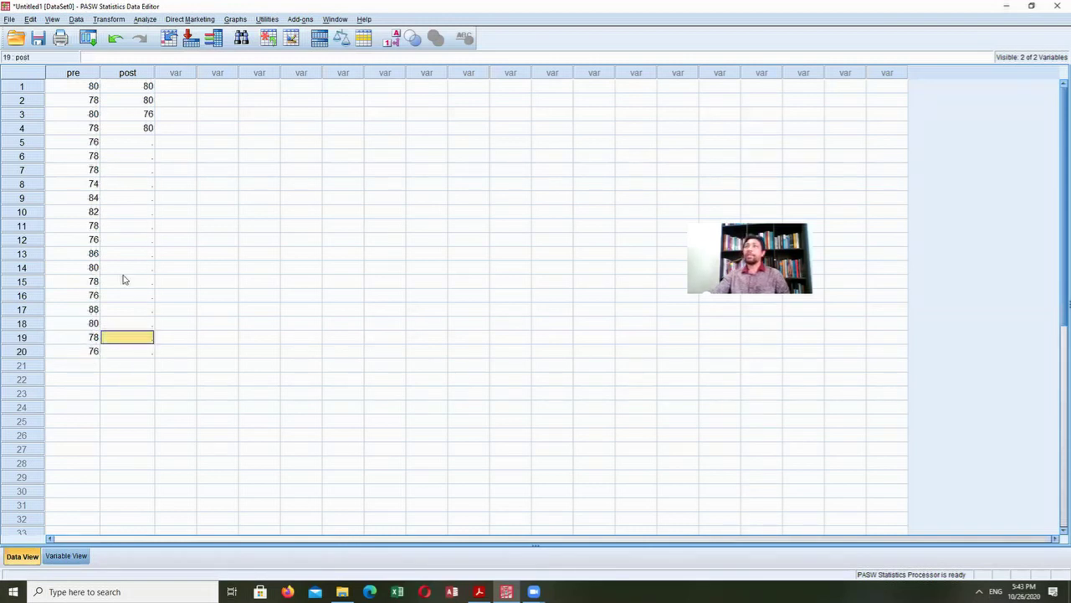
Enter the post values 74, 78, 80 and 78 for cases 5 to 8
{"action": "left_click", "coordinate": [144, 144]}
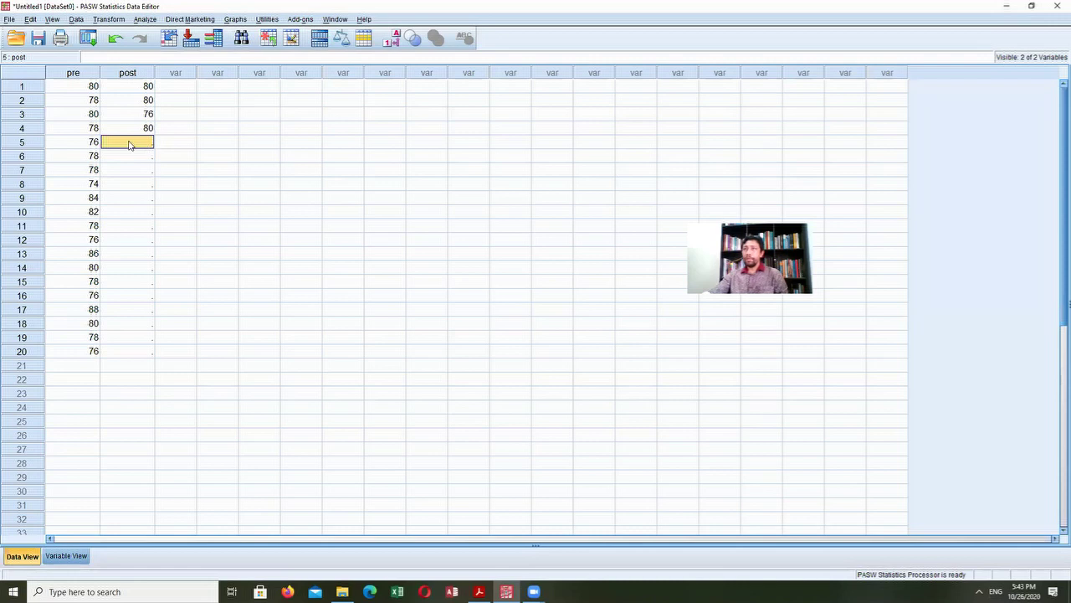
{"action": "type", "text": "74"}
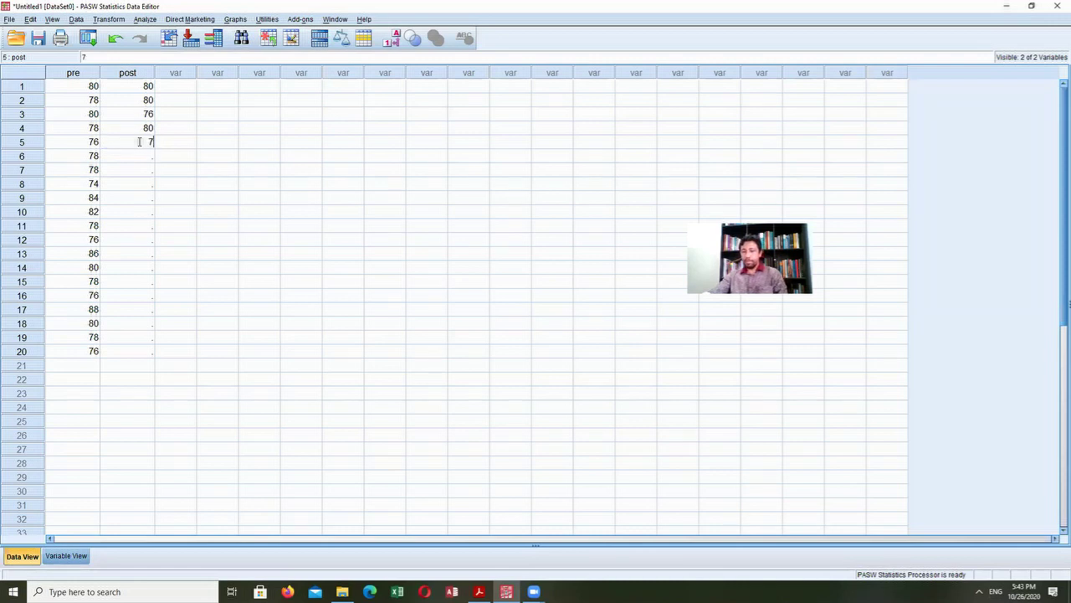
{"action": "key", "text": "Return"}
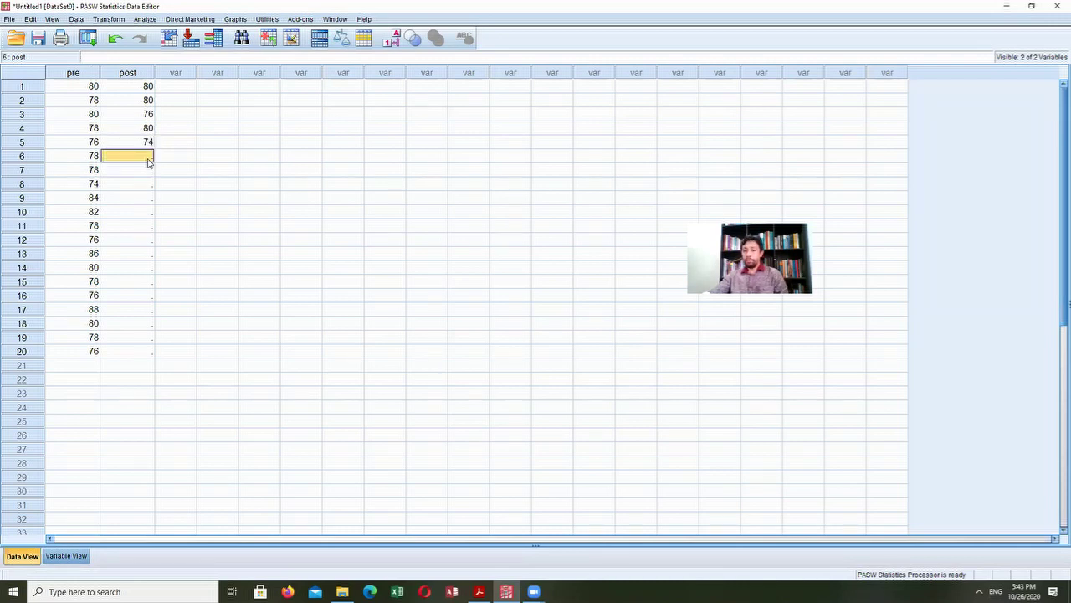
{"action": "type", "text": "78"}
{"action": "key", "text": "Return"}
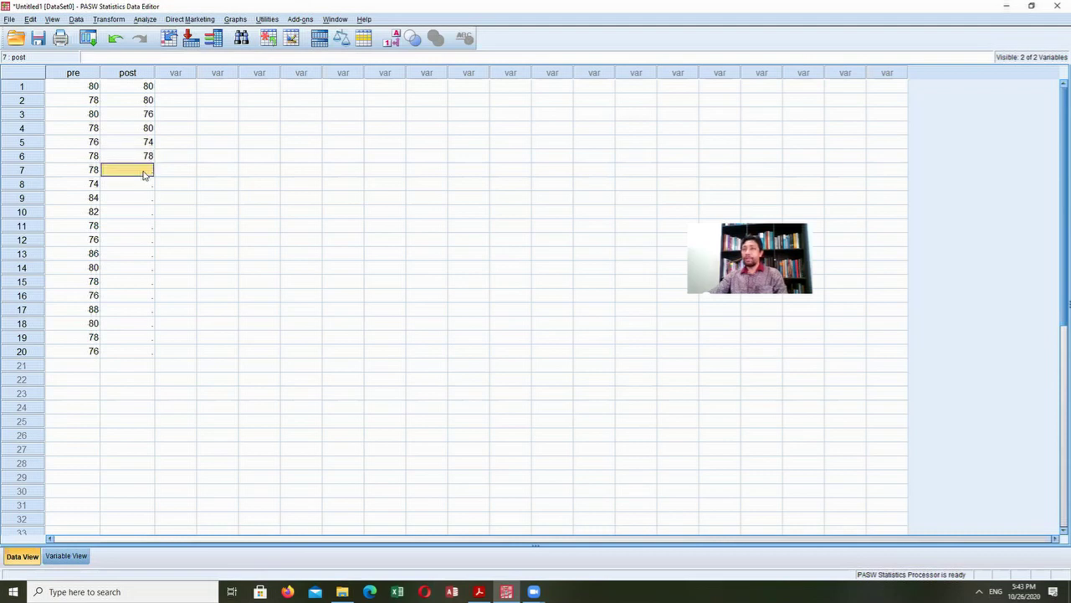
{"action": "type", "text": "80"}
{"action": "key", "text": "Return"}
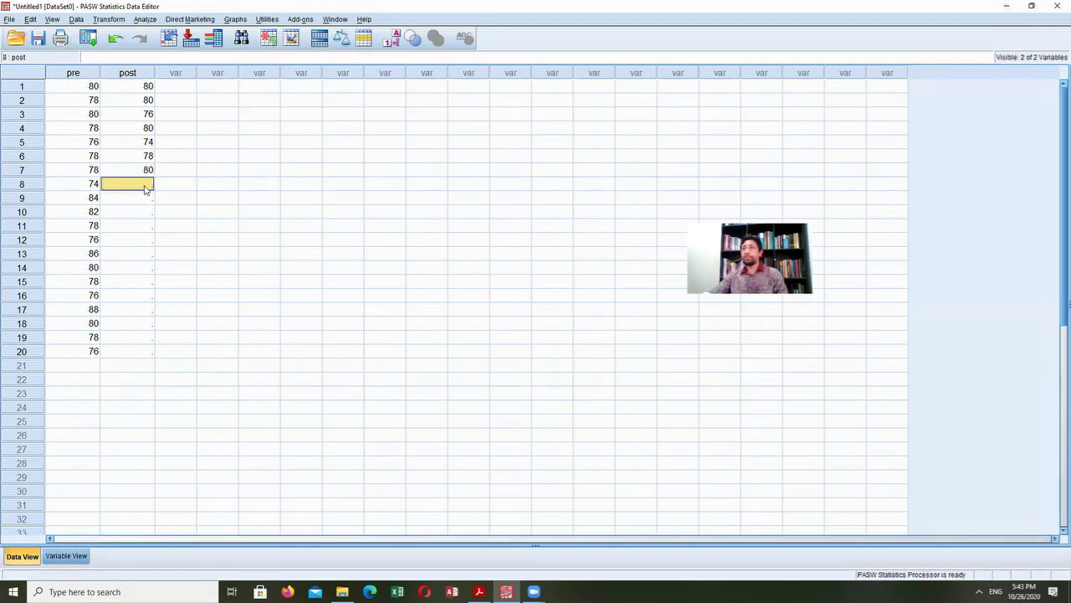
{"action": "type", "text": "78"}
{"action": "key", "text": "Return"}
Enter the post values 80, 80, 78 and 75 for cases 9 to 12
{"action": "type", "text": "80"}
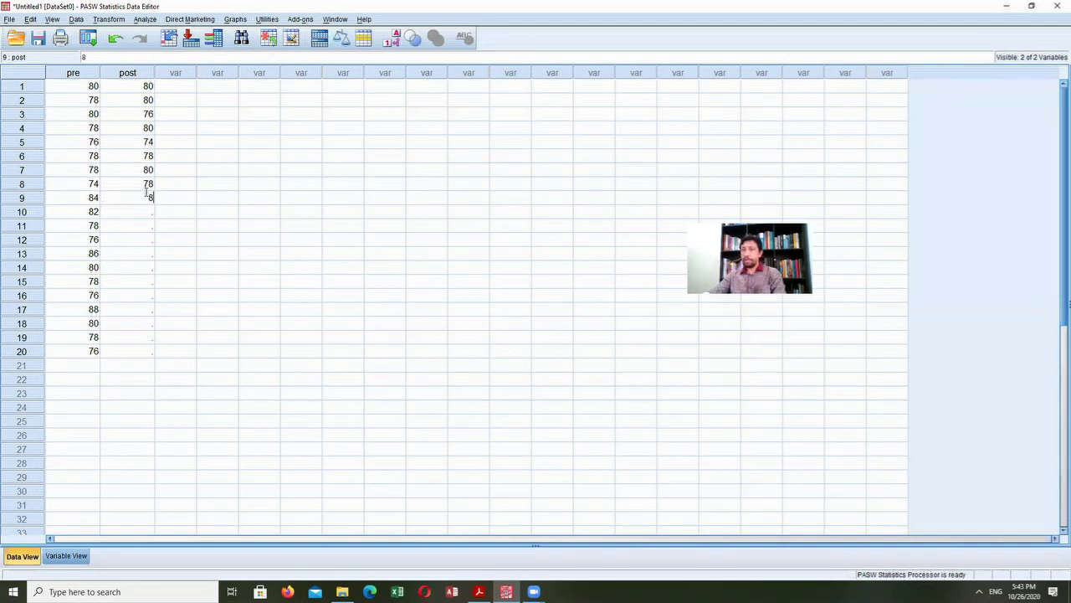
{"action": "key", "text": "Return"}
{"action": "type", "text": "80"}
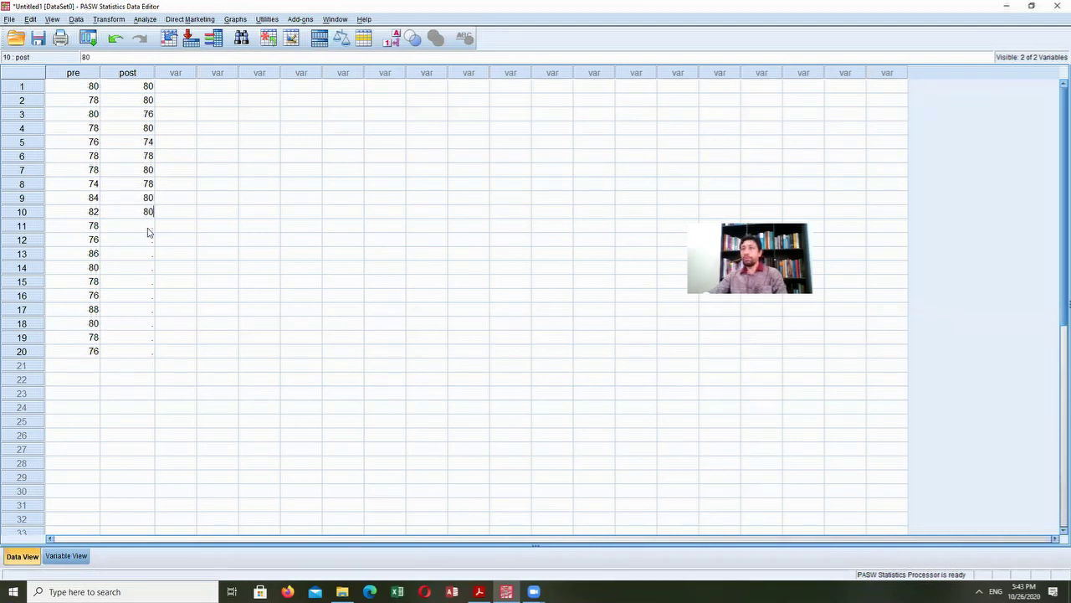
{"action": "key", "text": "Return"}
{"action": "type", "text": "78"}
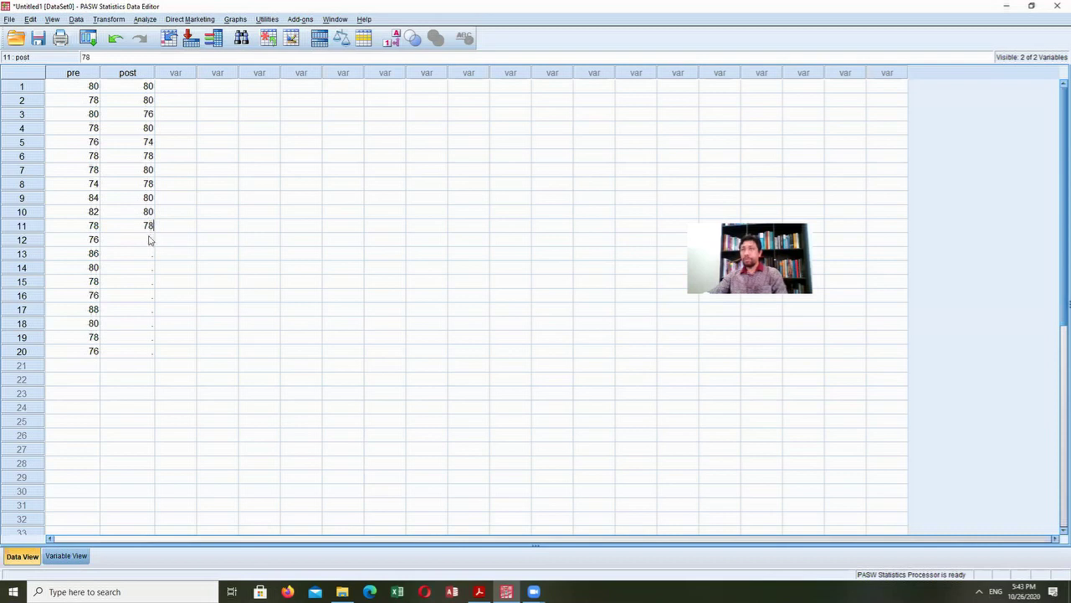
{"action": "key", "text": "Return"}
{"action": "type", "text": "75"}
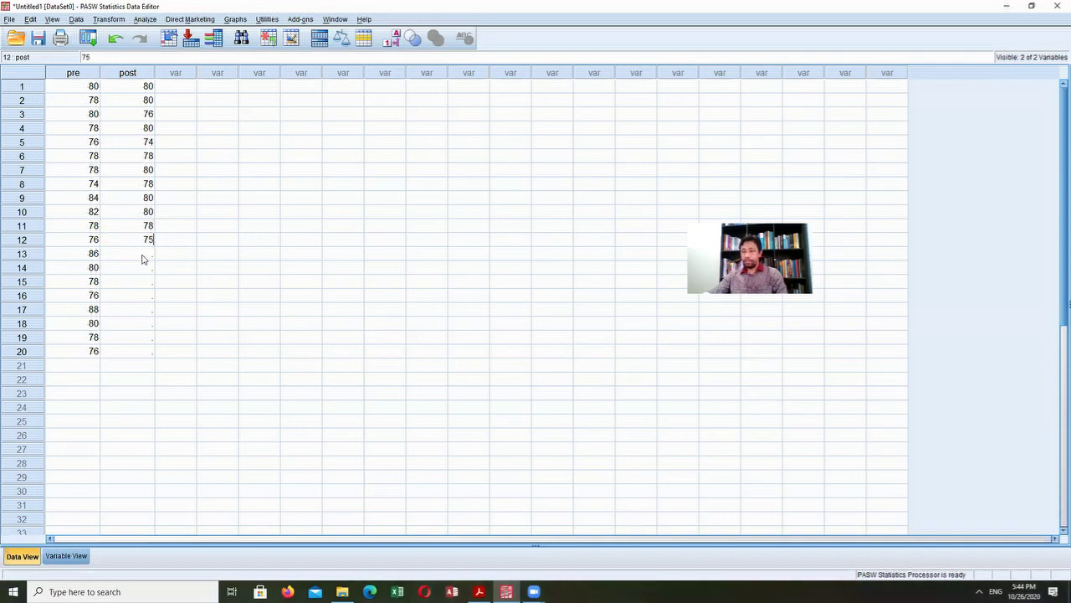
{"action": "key", "text": "Return"}
Enter the post values 74, 80, 74 and 72 for cases 13 to 16
{"action": "type", "text": "74"}
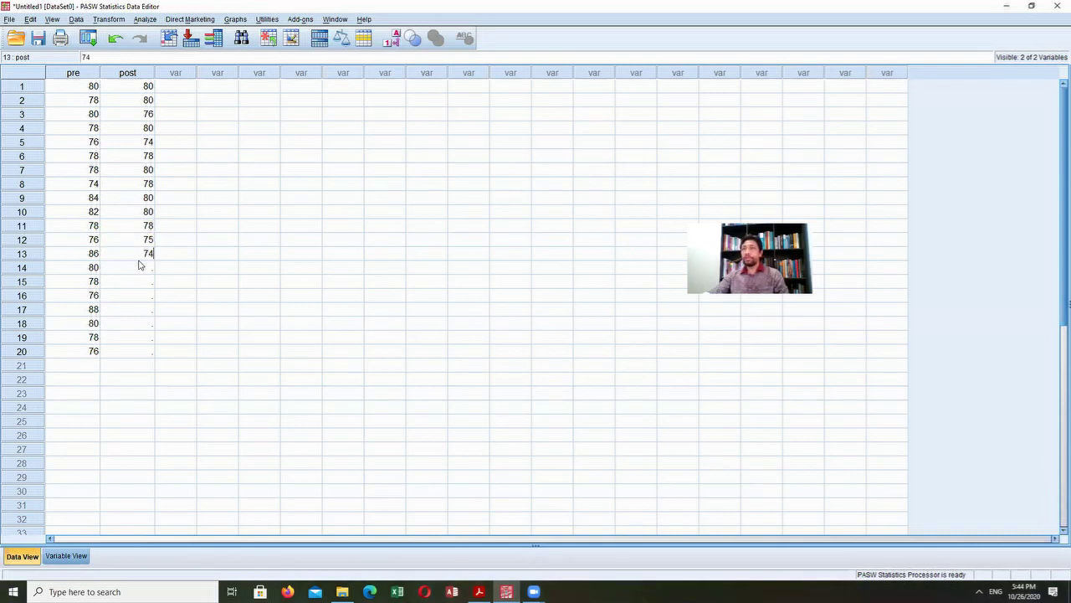
{"action": "key", "text": "Return"}
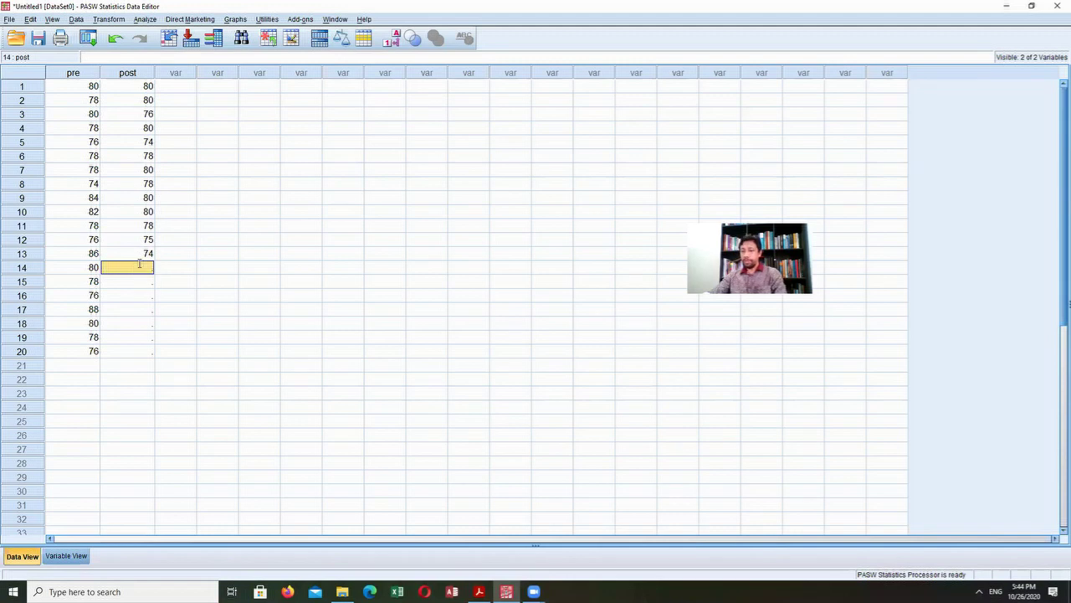
{"action": "type", "text": "80"}
{"action": "key", "text": "Return"}
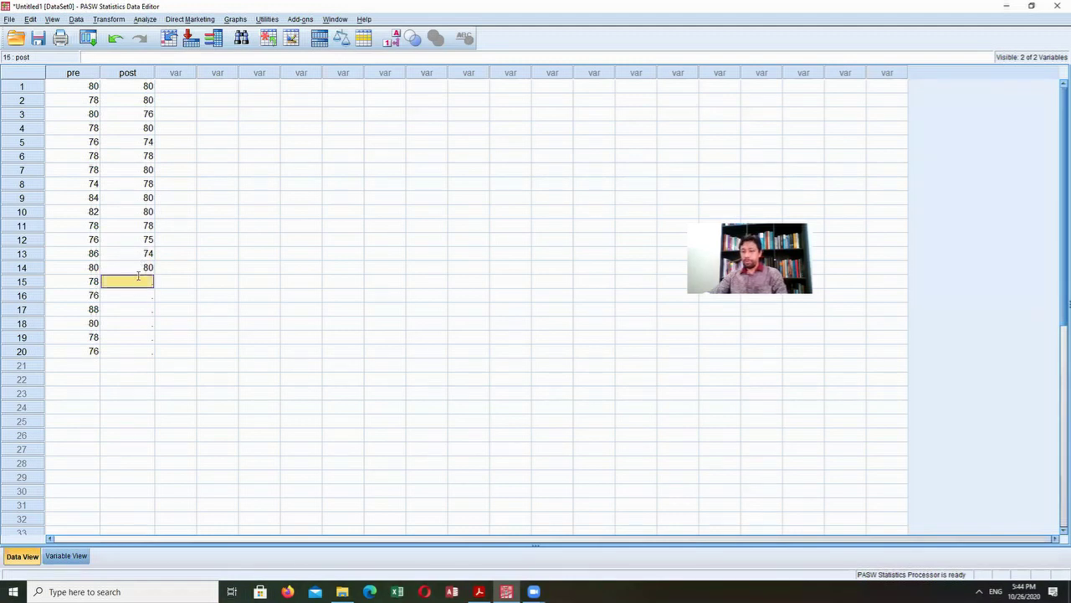
{"action": "type", "text": "74"}
{"action": "key", "text": "Return"}
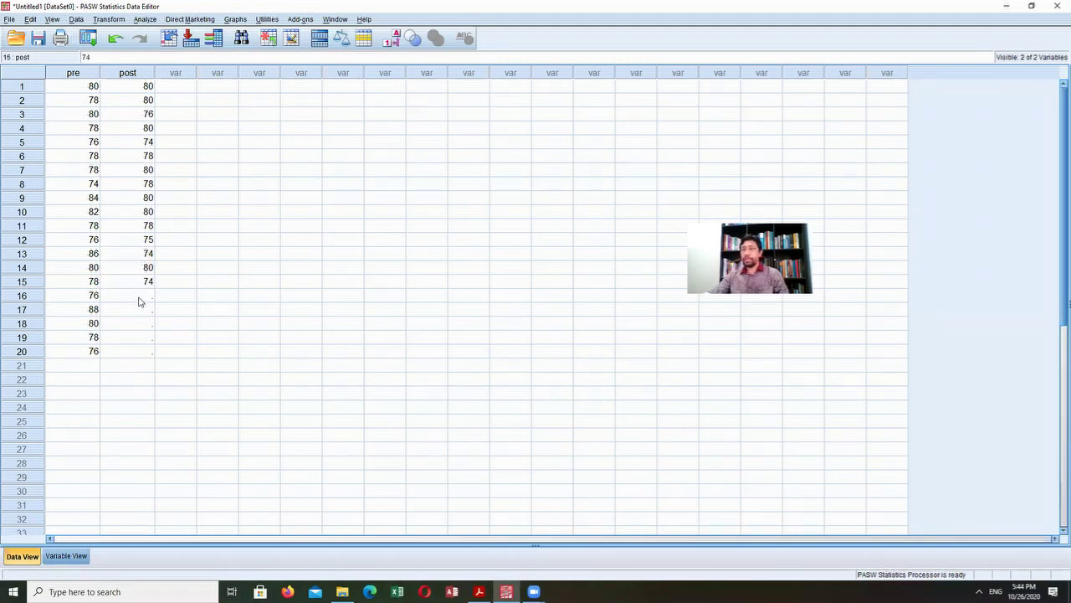
{"action": "type", "text": "72"}
{"action": "key", "text": "Return"}
Enter the post values 80, 76, 72 and 74 for cases 17 to 20
{"action": "type", "text": "80"}
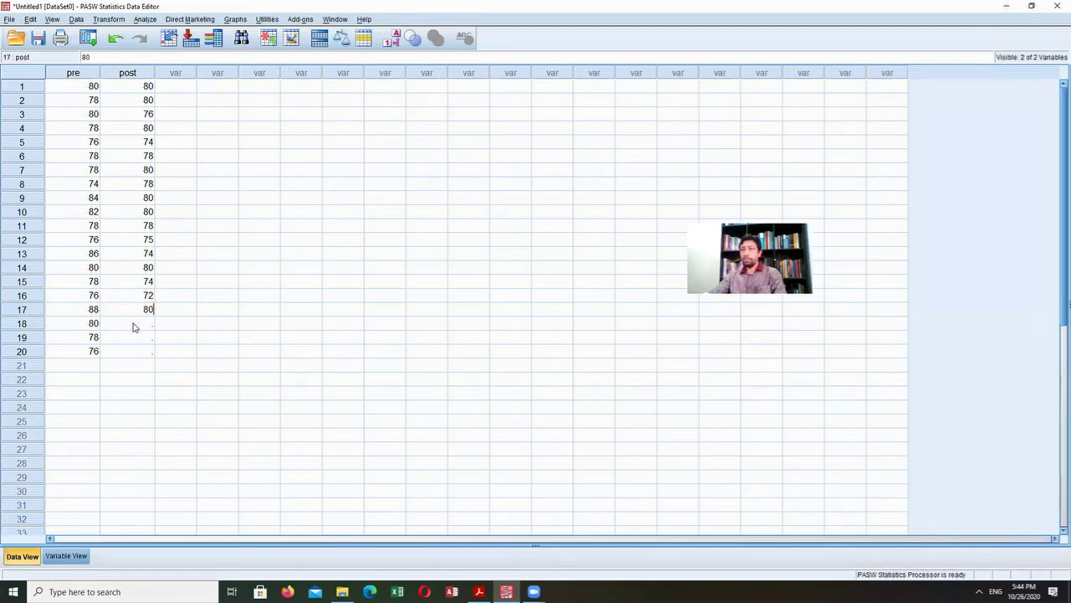
{"action": "key", "text": "Return"}
{"action": "type", "text": "76"}
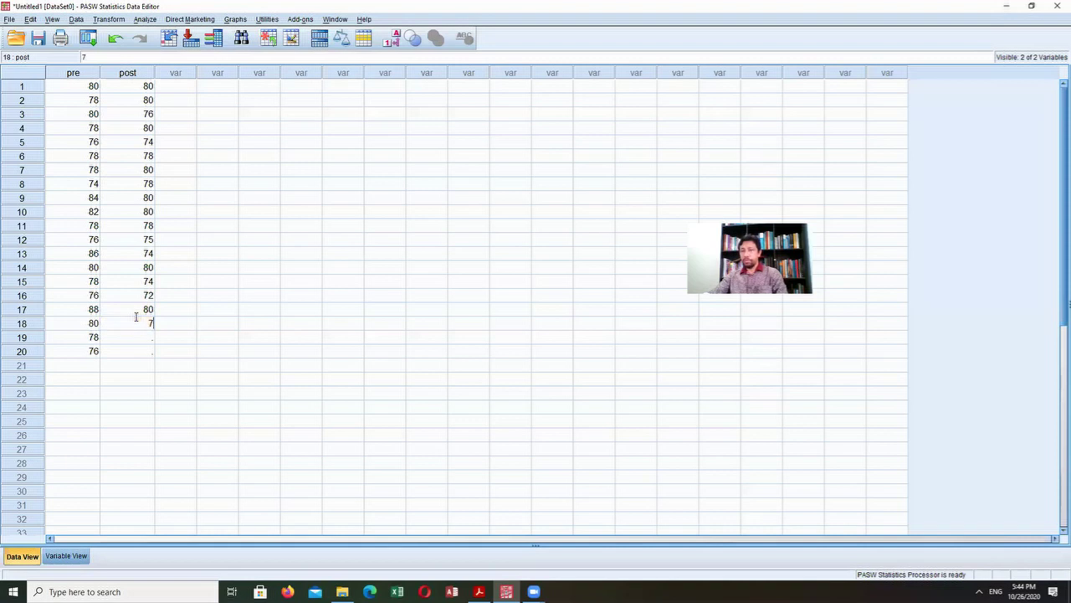
{"action": "key", "text": "Return"}
{"action": "type", "text": "72"}
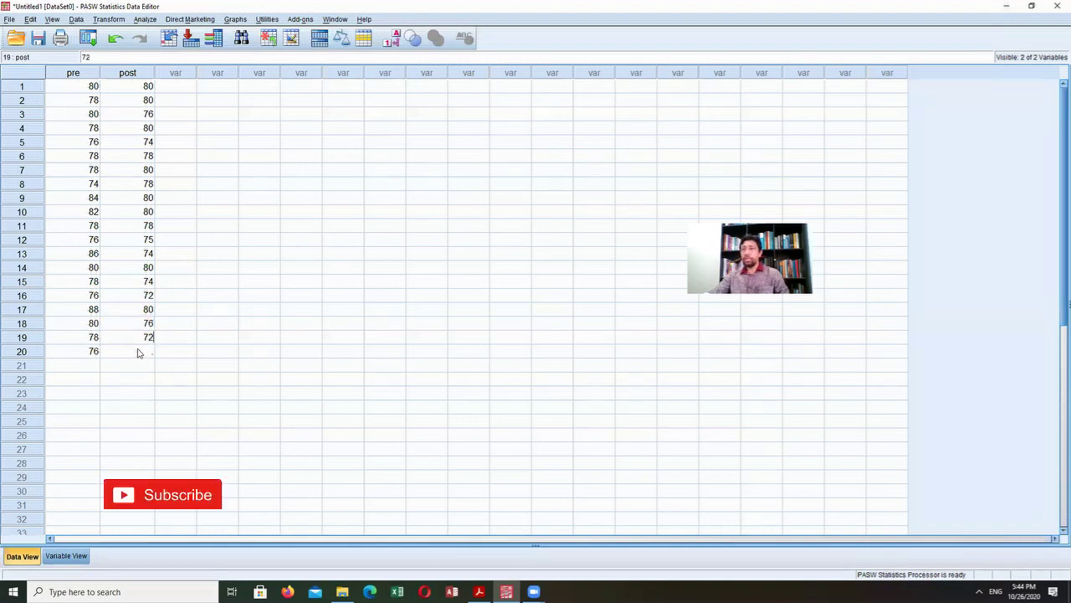
{"action": "key", "text": "Return"}
{"action": "type", "text": "74"}
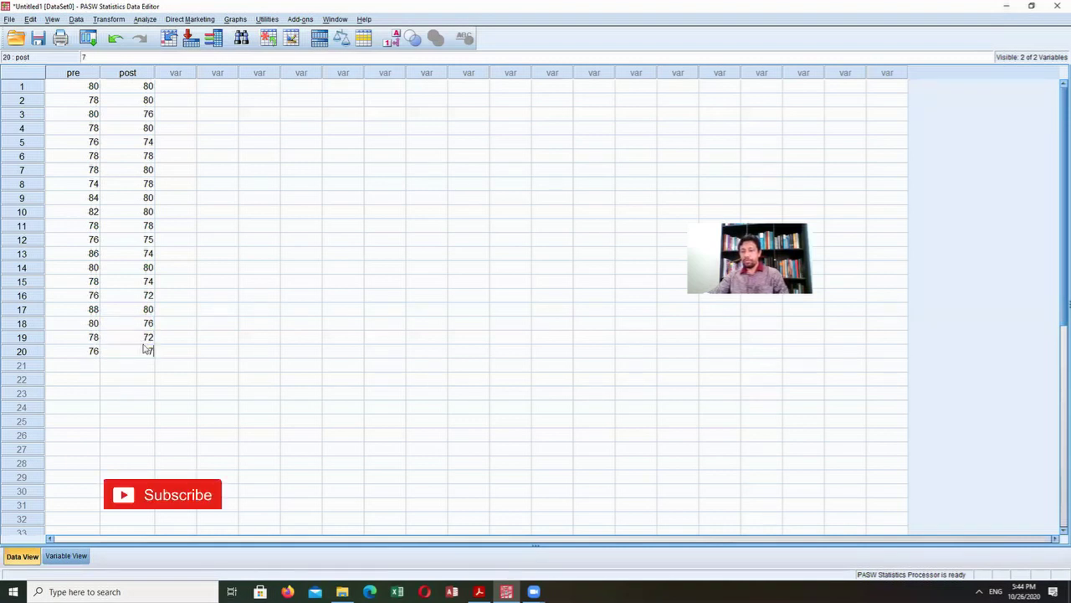
{"action": "left_click", "coordinate": [174, 335]}
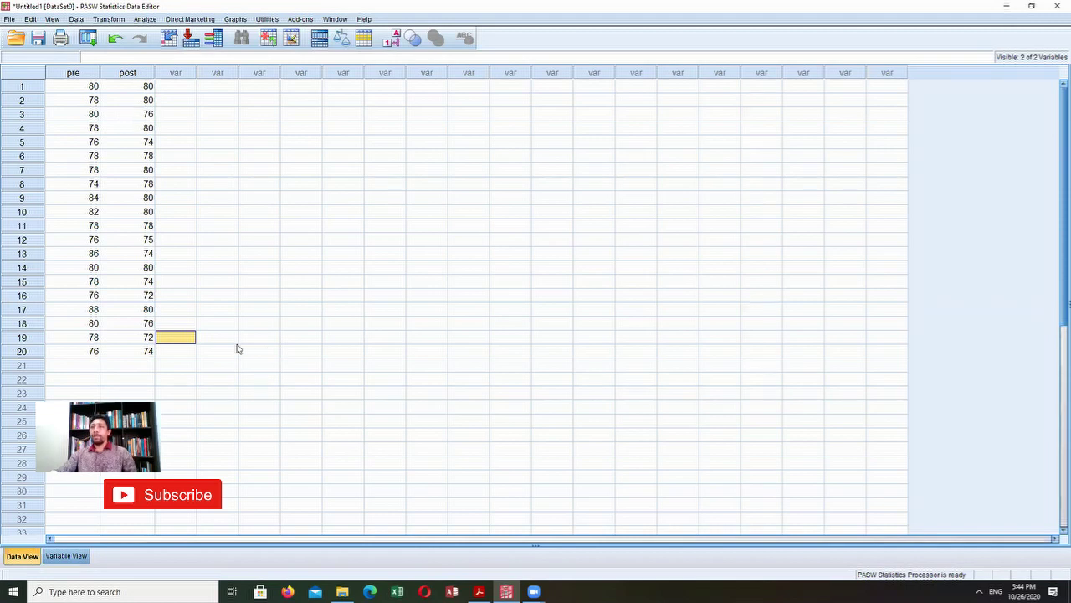
{"action": "left_click", "coordinate": [180, 351]}
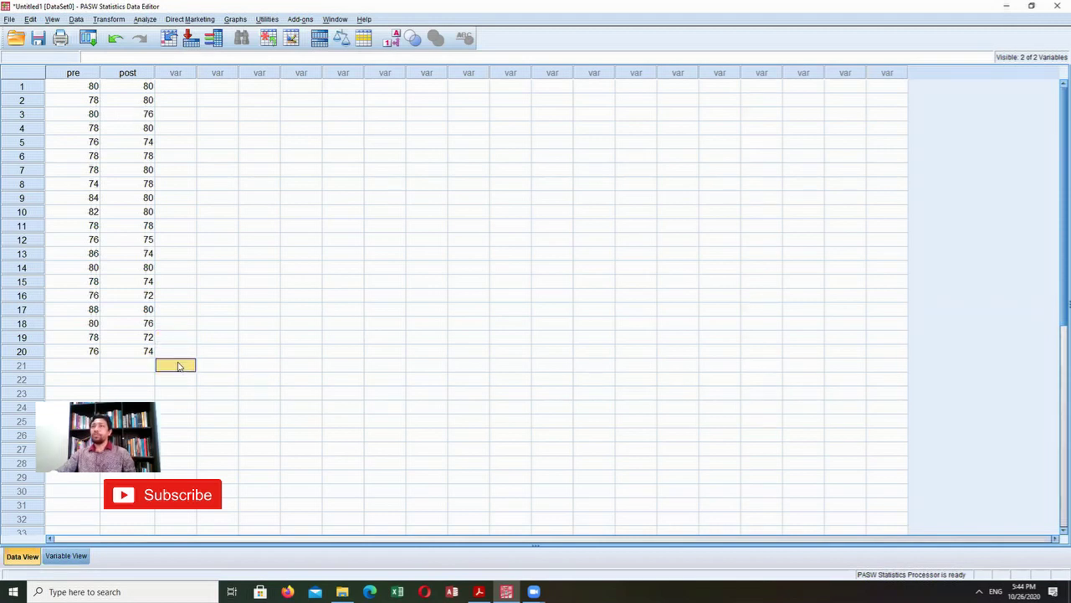
{"action": "left_click", "coordinate": [108, 368]}
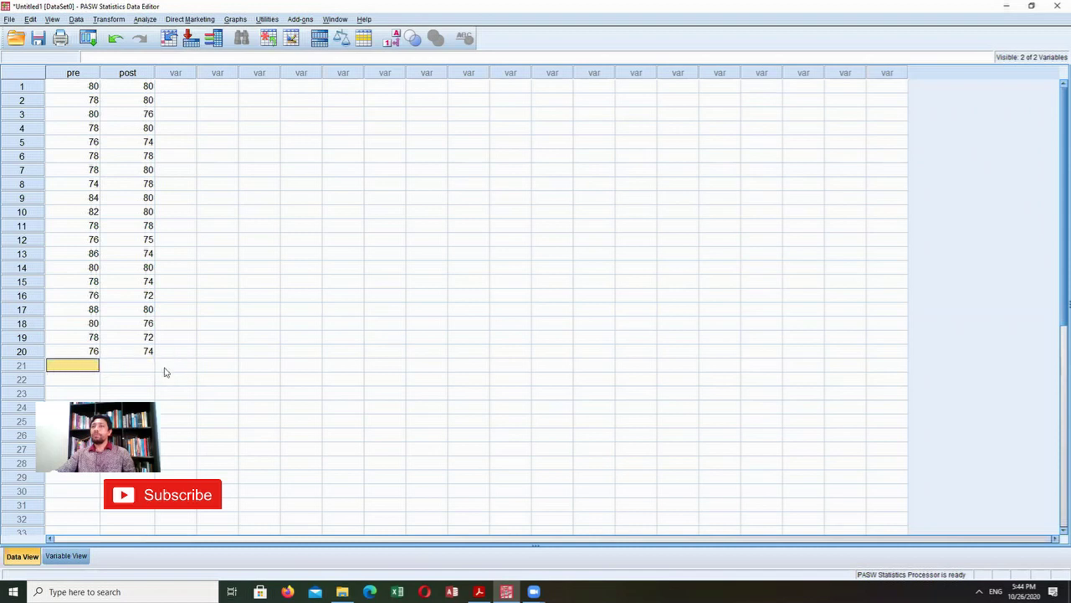
Insert a new variable above pre, name it Umur and label it "Umur Pasien"
{"action": "left_click", "coordinate": [297, 376]}
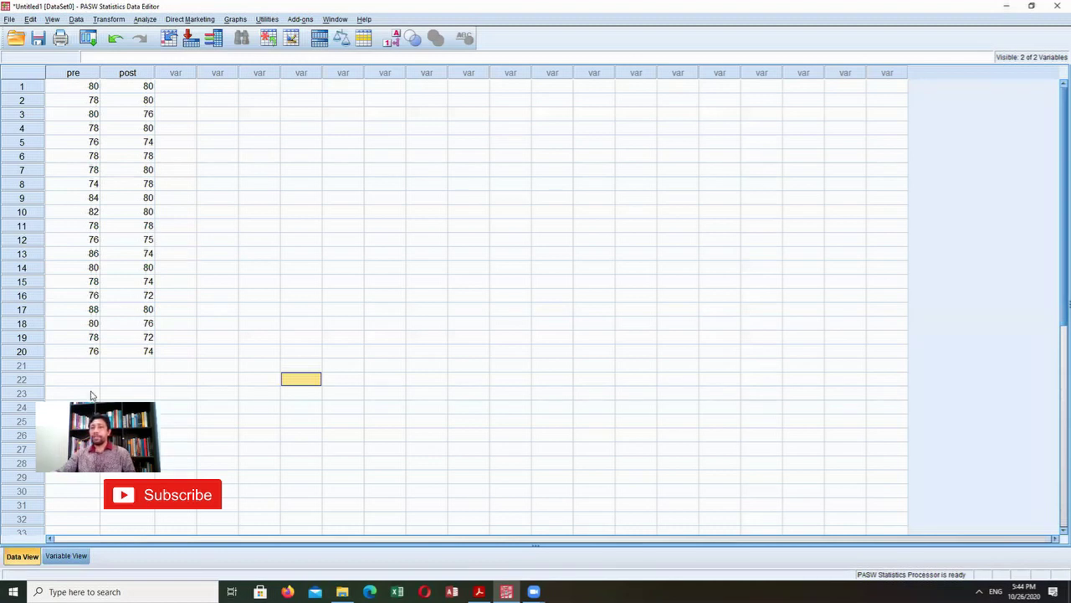
{"action": "left_click", "coordinate": [72, 558]}
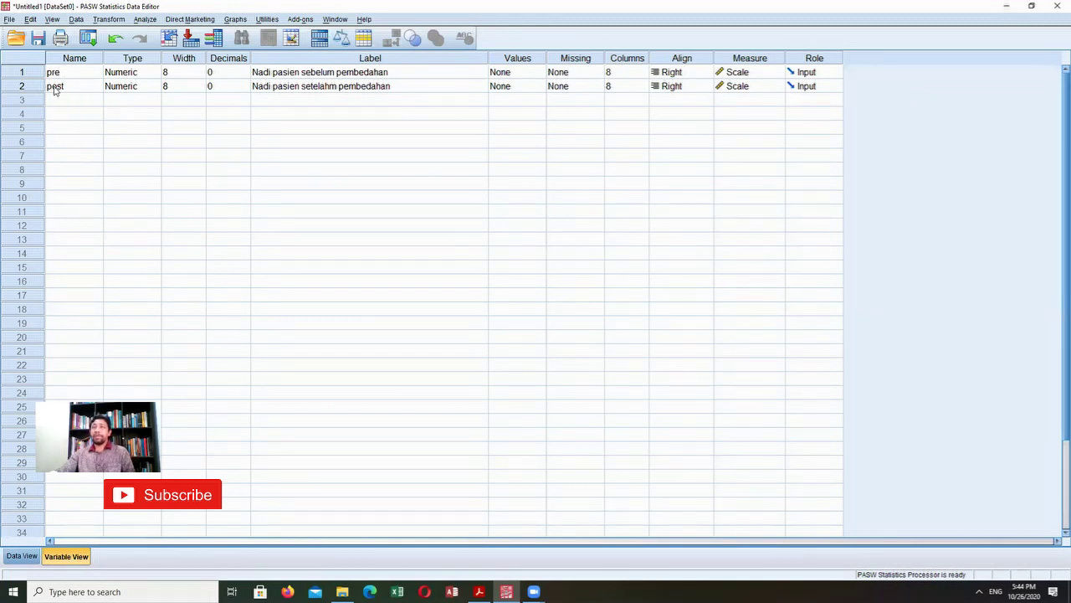
{"action": "left_click", "coordinate": [15, 74]}
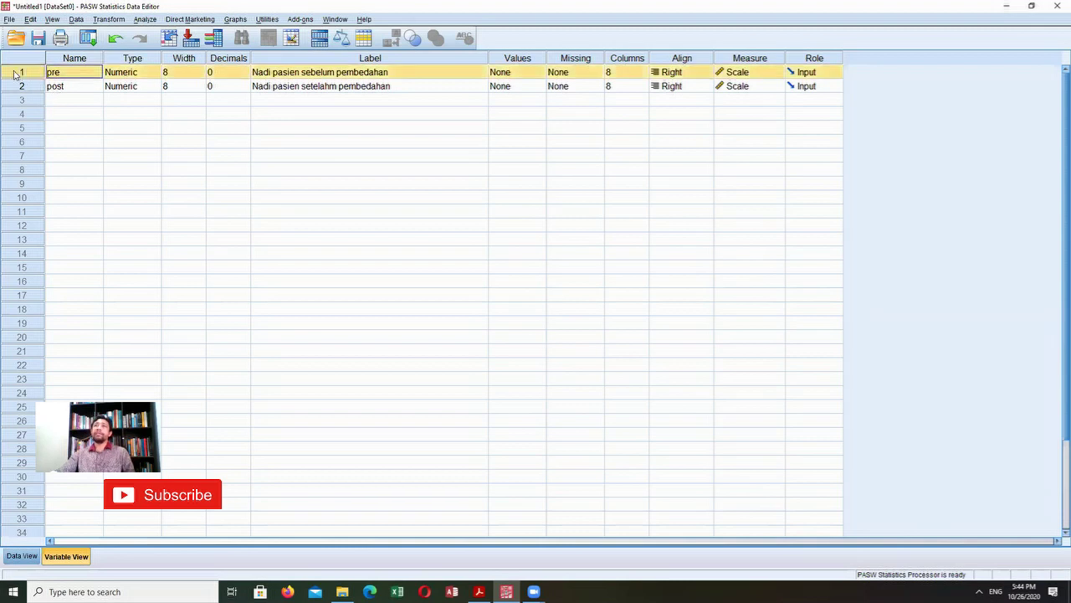
{"action": "right_click", "coordinate": [15, 74]}
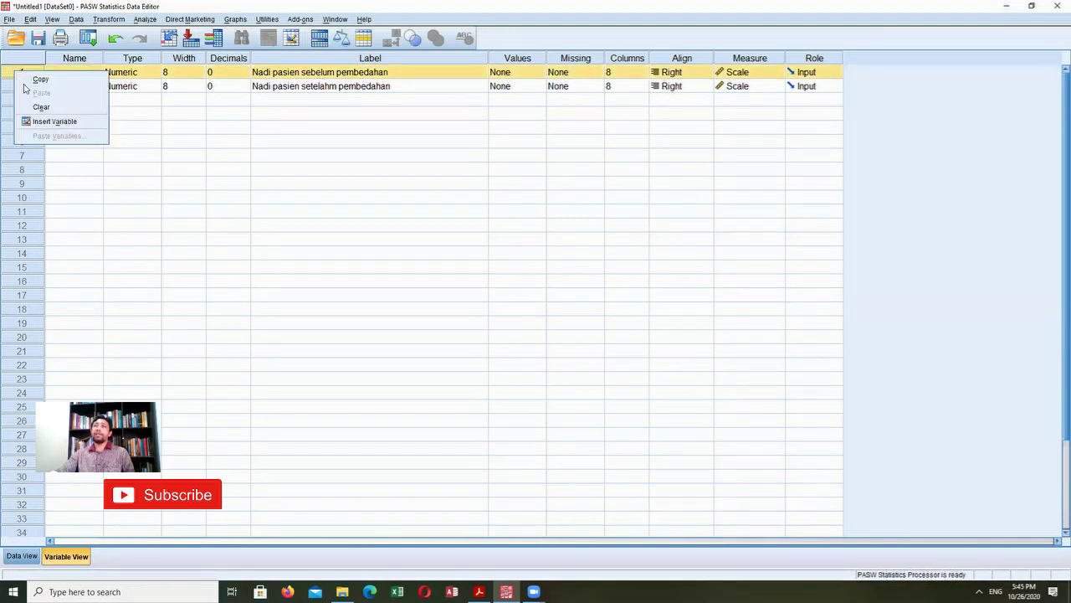
{"action": "left_click", "coordinate": [50, 121]}
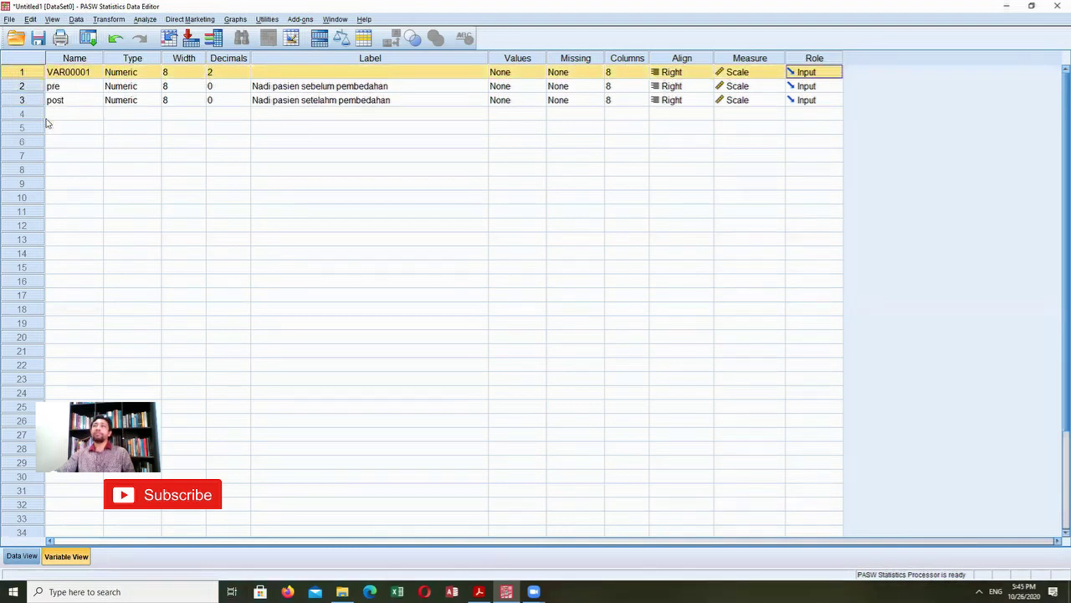
{"action": "left_click", "coordinate": [77, 73]}
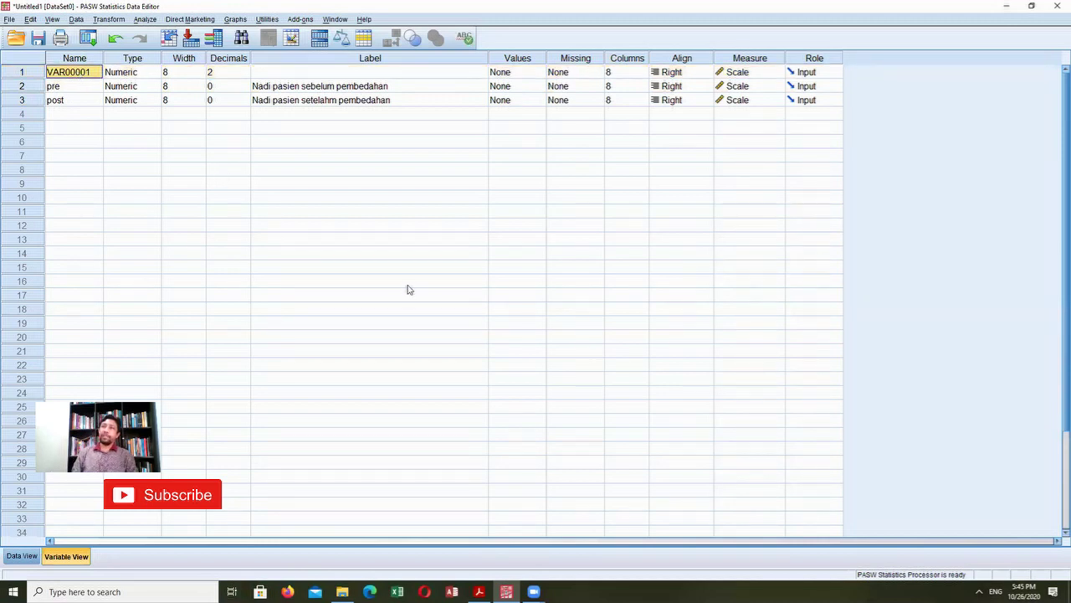
{"action": "type", "text": "Umur"}
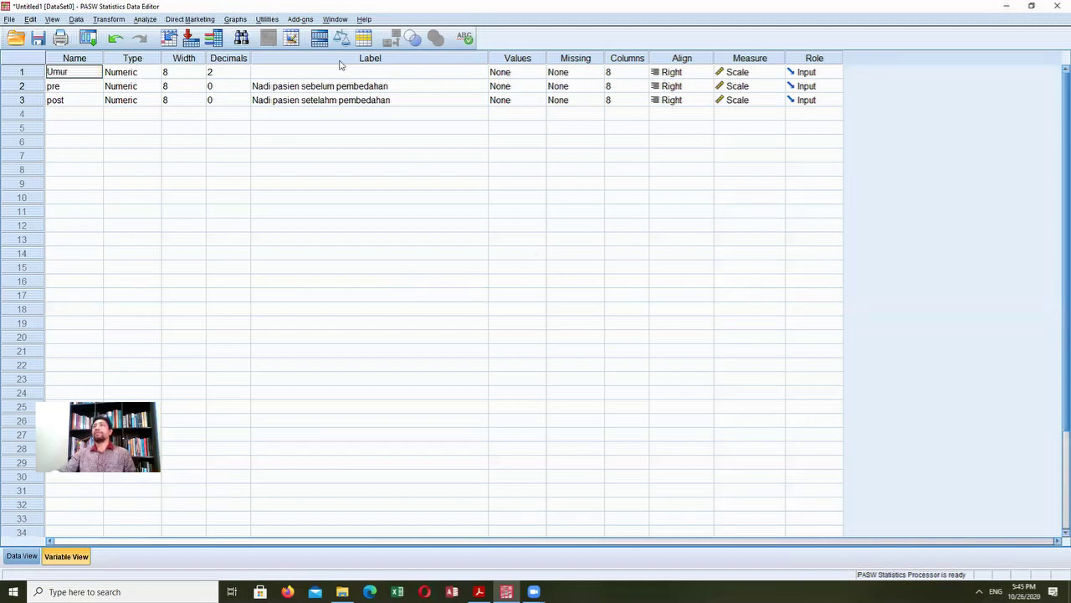
{"action": "left_click", "coordinate": [295, 72]}
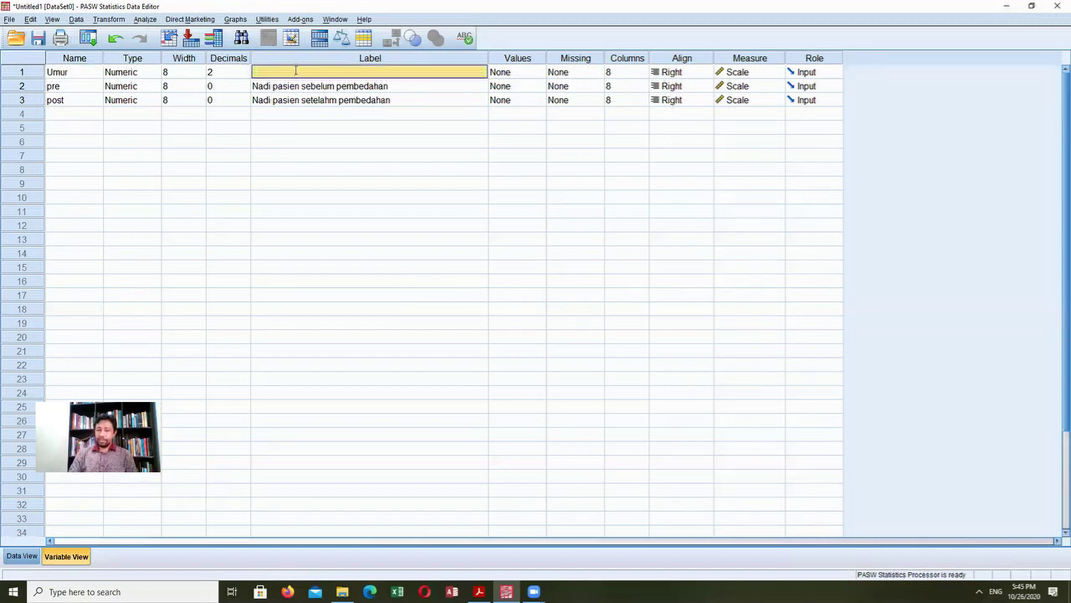
{"action": "type", "text": "Umur Pasien"}
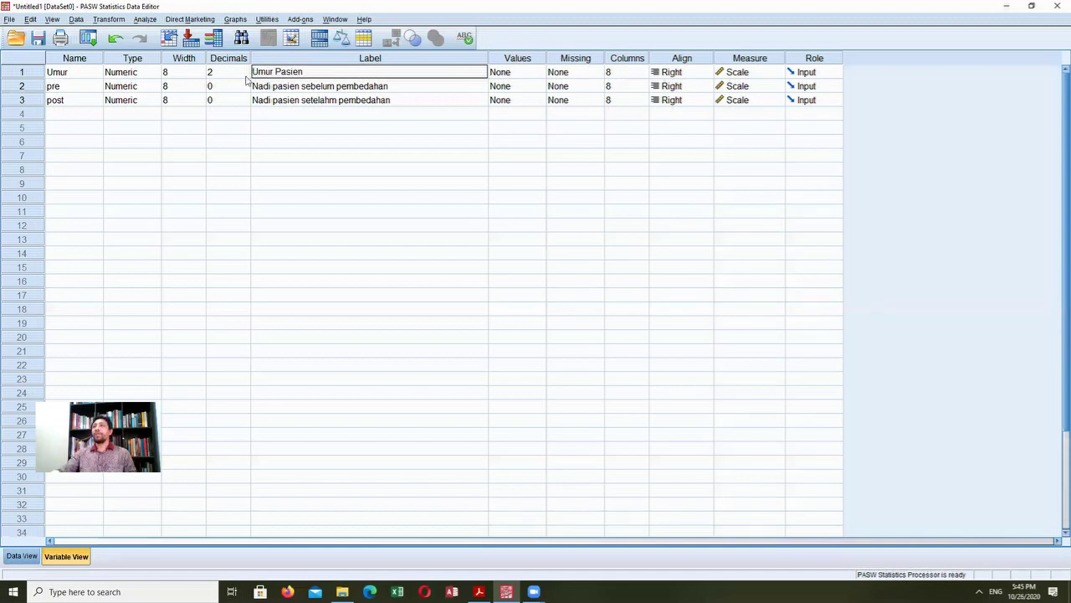
Insert a variable between Umur and pre, name it Jenis_kelamin and label it "Jenis Kelamin Pasien"
{"action": "left_click", "coordinate": [19, 72]}
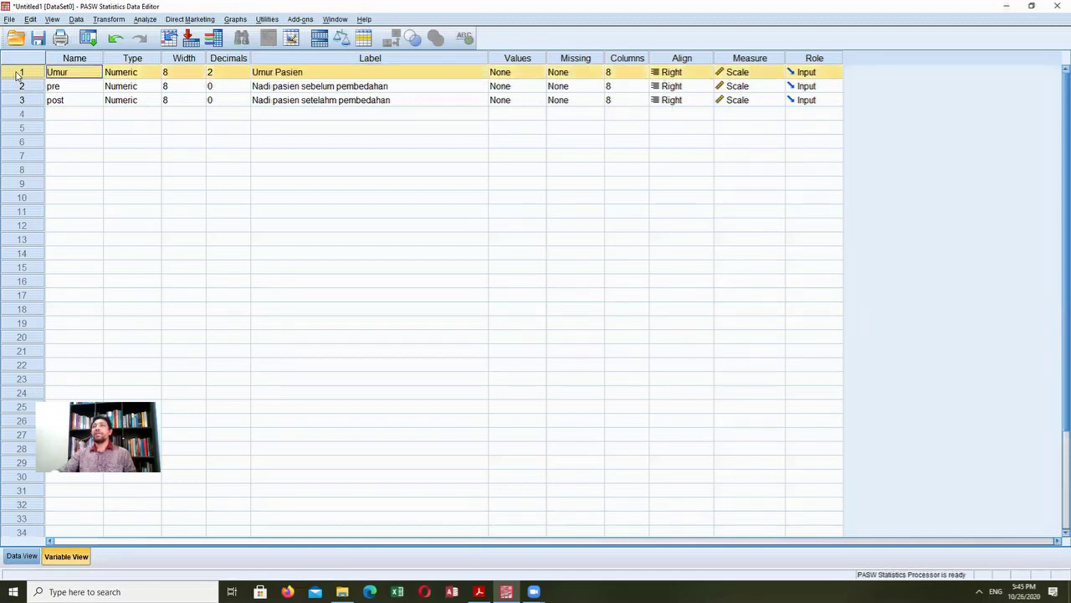
{"action": "right_click", "coordinate": [20, 84]}
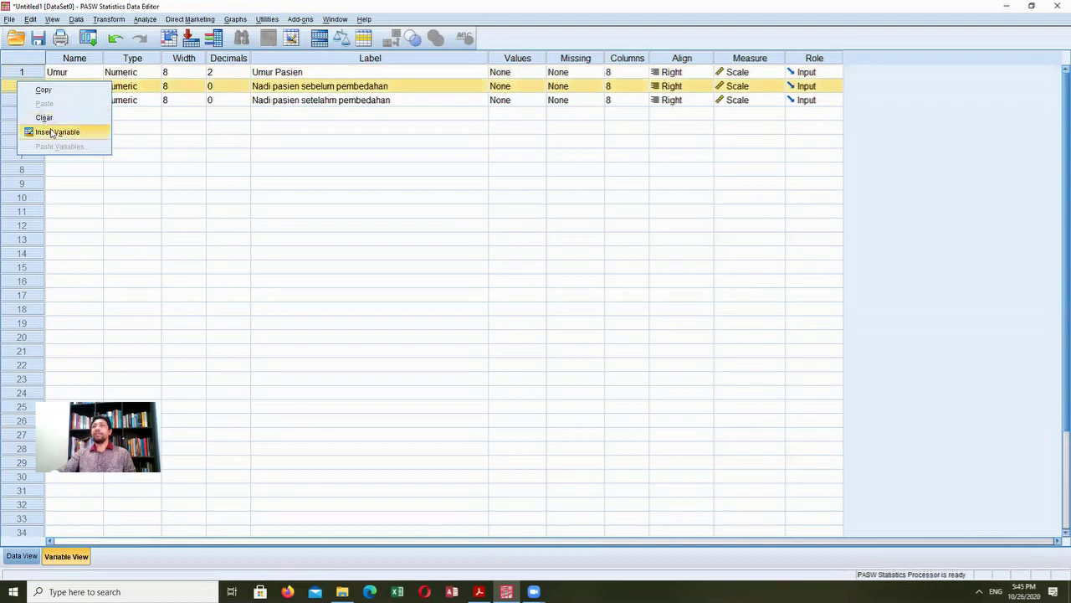
{"action": "left_click", "coordinate": [51, 131]}
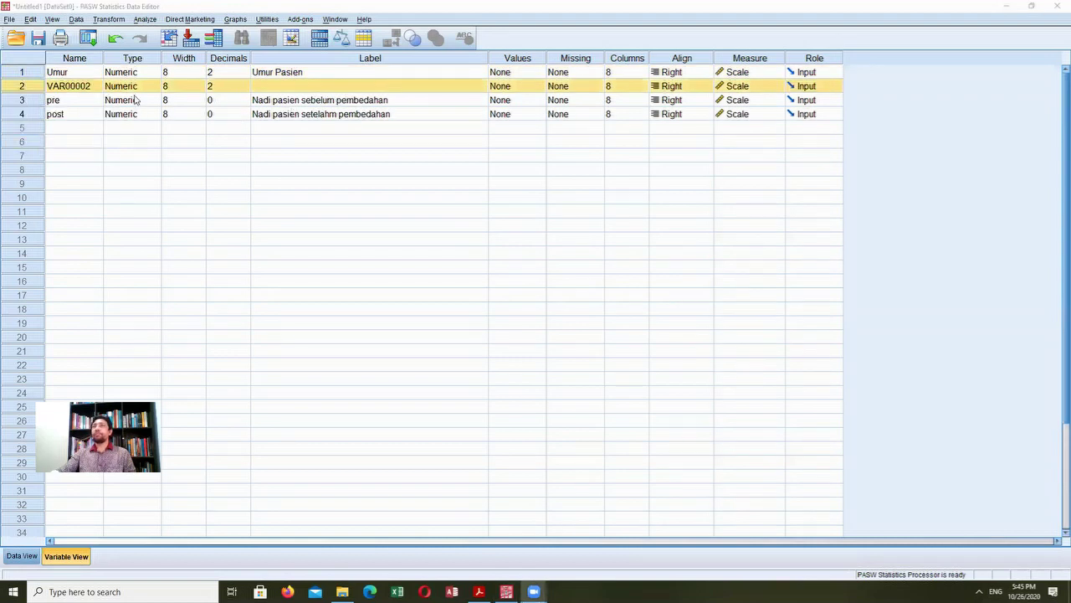
{"action": "left_click", "coordinate": [86, 89]}
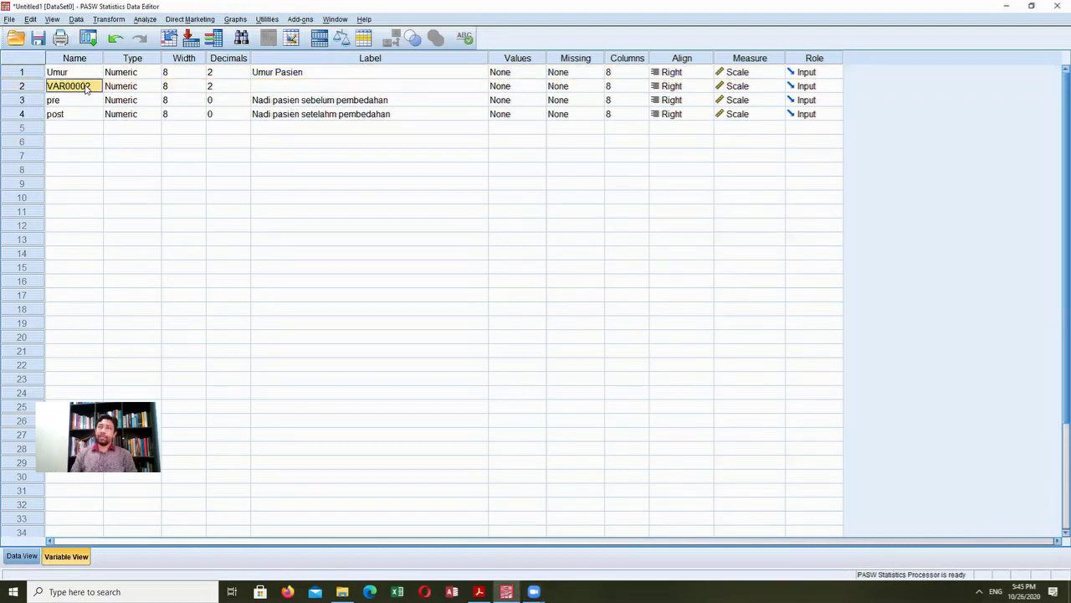
{"action": "type", "text": "Jenis"}
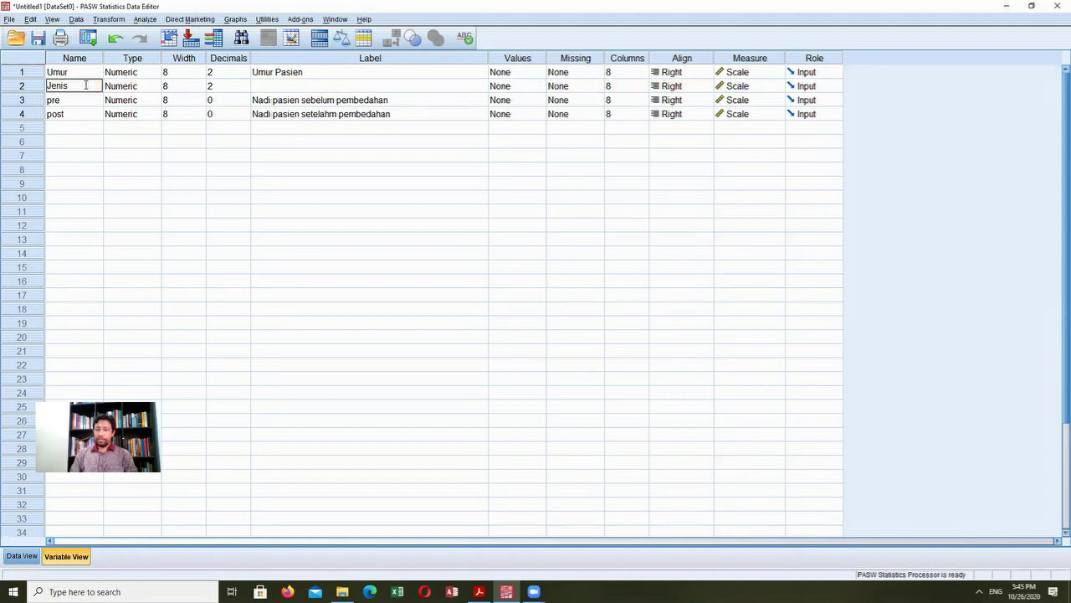
{"action": "type", "text": "_kelamin"}
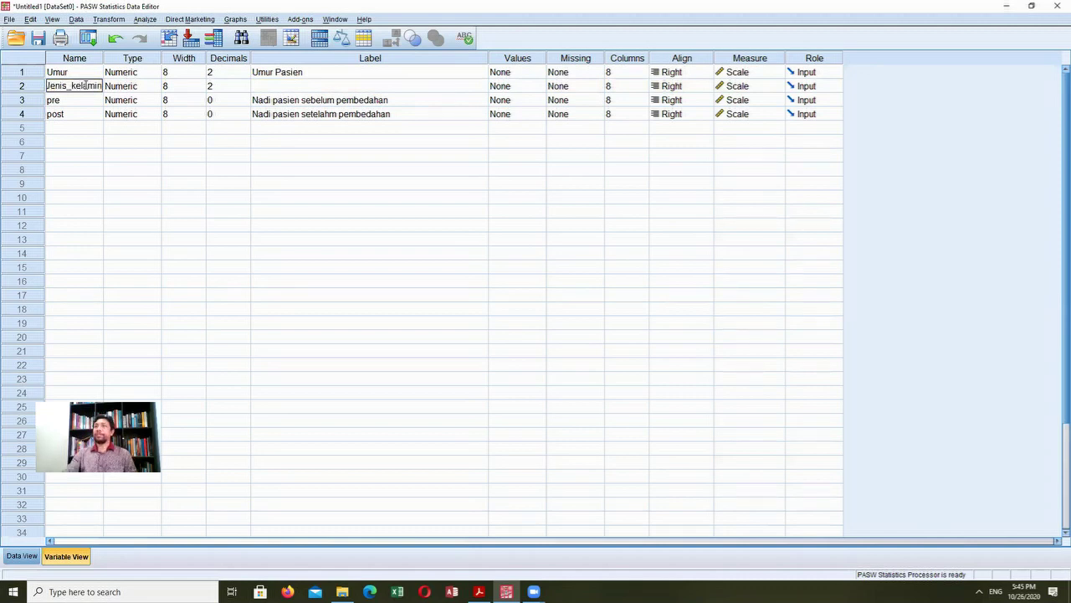
{"action": "left_click", "coordinate": [337, 87]}
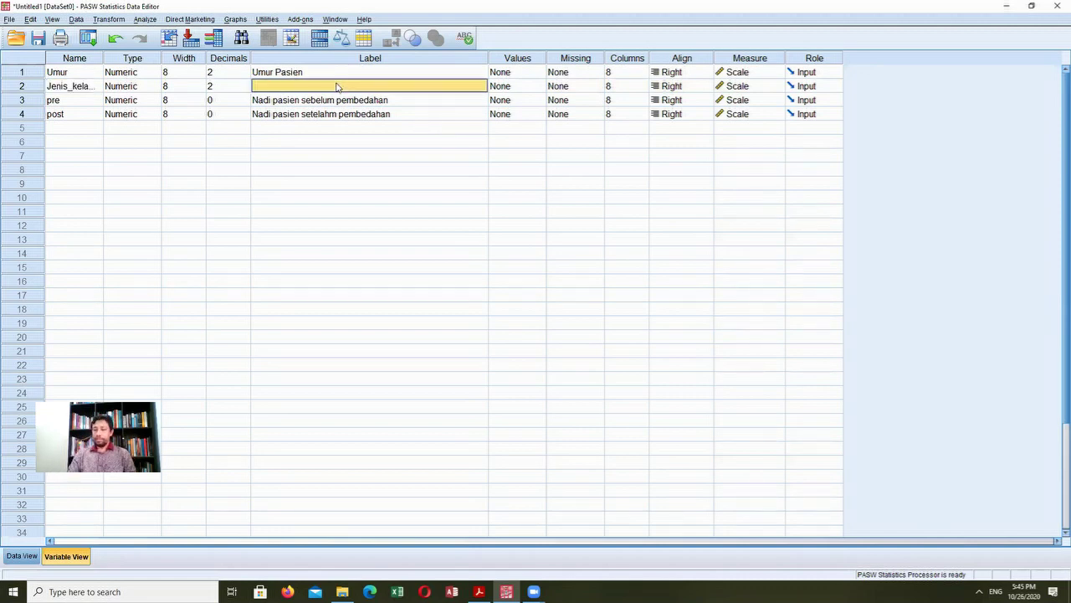
{"action": "type", "text": "Jenis Kelamin Pasien"}
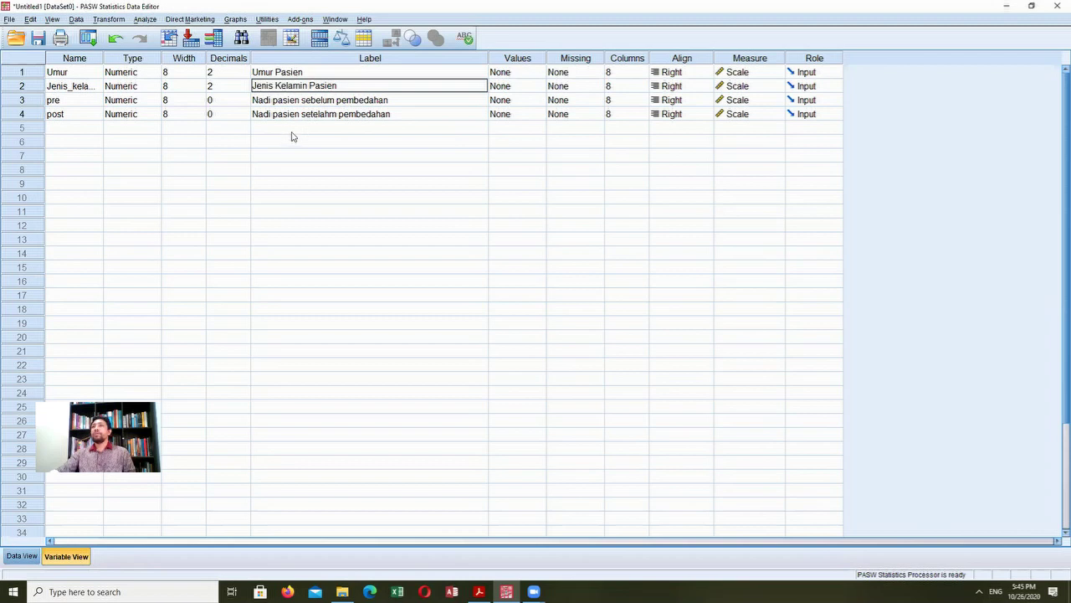
Define the value labels 1 = Laki-laki and 2 = Perempuan for the Jenis_kelamin variable
{"action": "left_click", "coordinate": [500, 77]}
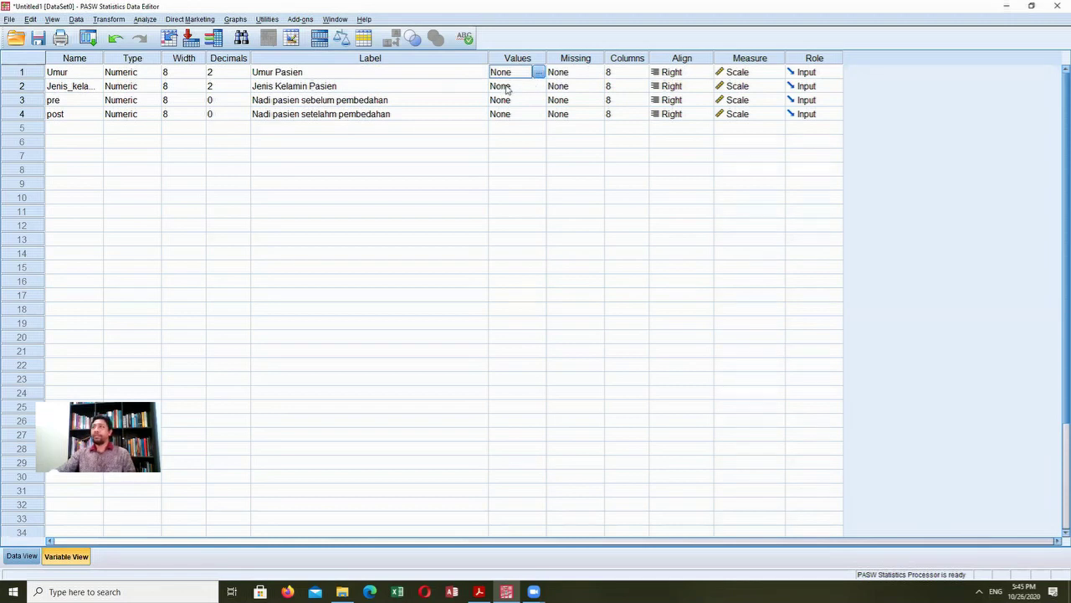
{"action": "left_click", "coordinate": [507, 90]}
{"action": "left_click", "coordinate": [540, 87]}
{"action": "type", "text": "1"}
{"action": "left_click", "coordinate": [467, 264]}
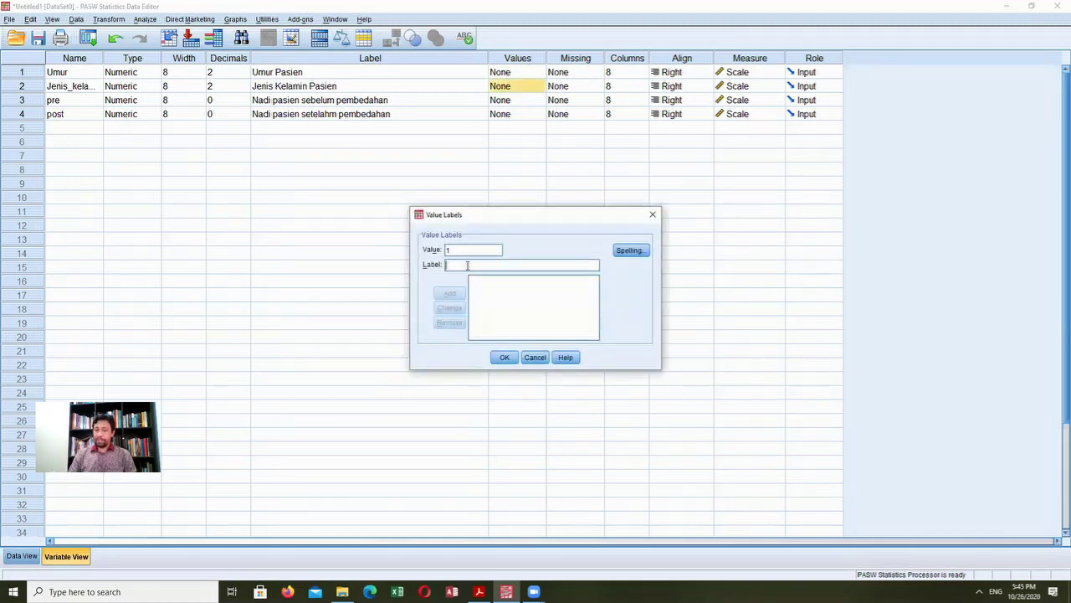
{"action": "type", "text": "Laki-laki"}
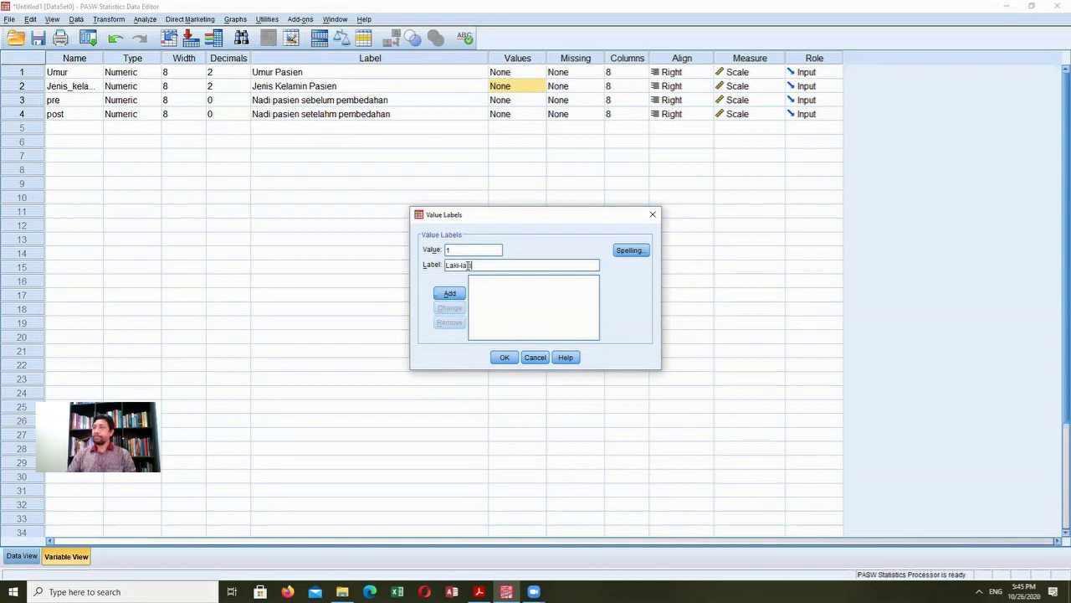
{"action": "left_click", "coordinate": [452, 293]}
{"action": "type", "text": "2"}
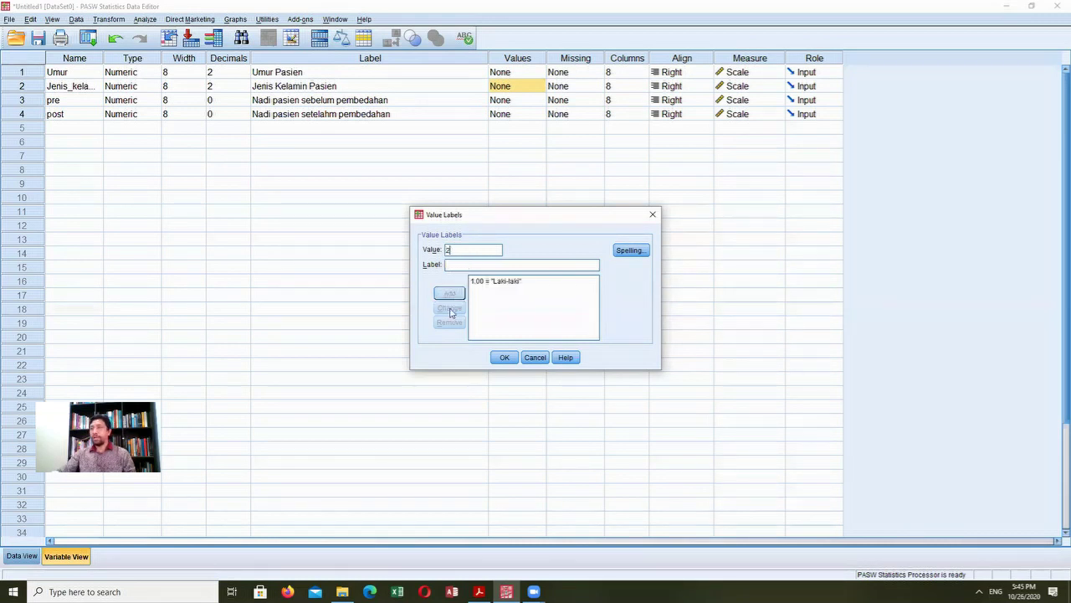
{"action": "type", "text": "Perempuan"}
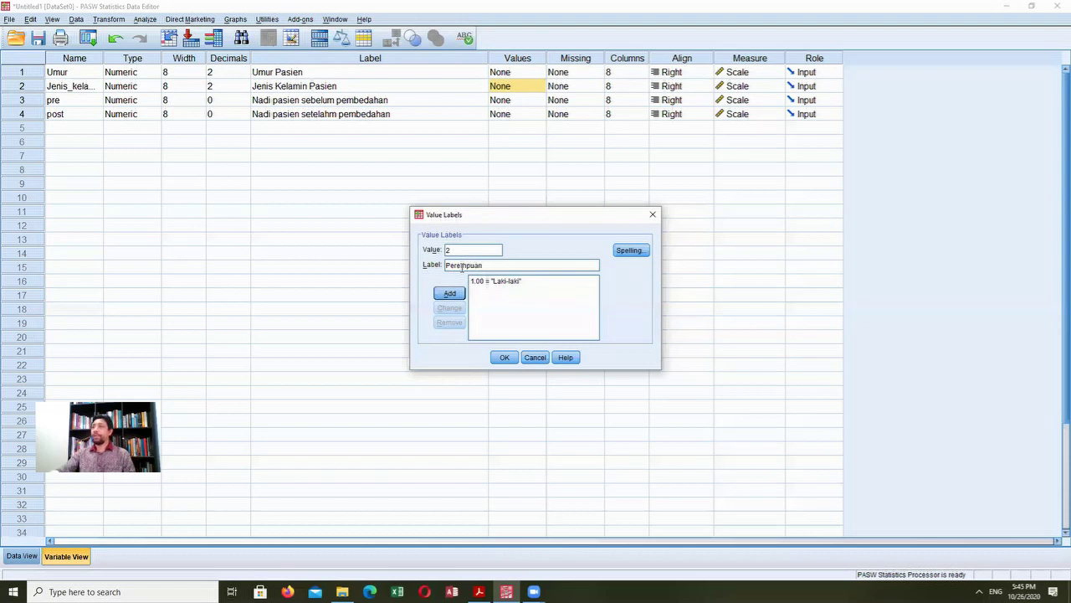
{"action": "left_click", "coordinate": [449, 294]}
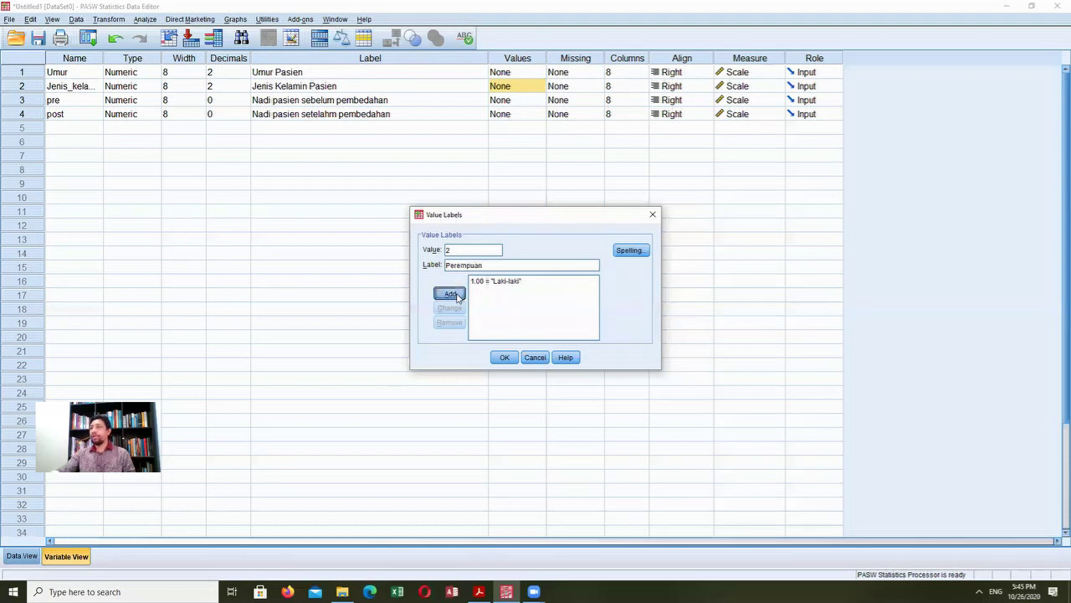
{"action": "left_click", "coordinate": [506, 361]}
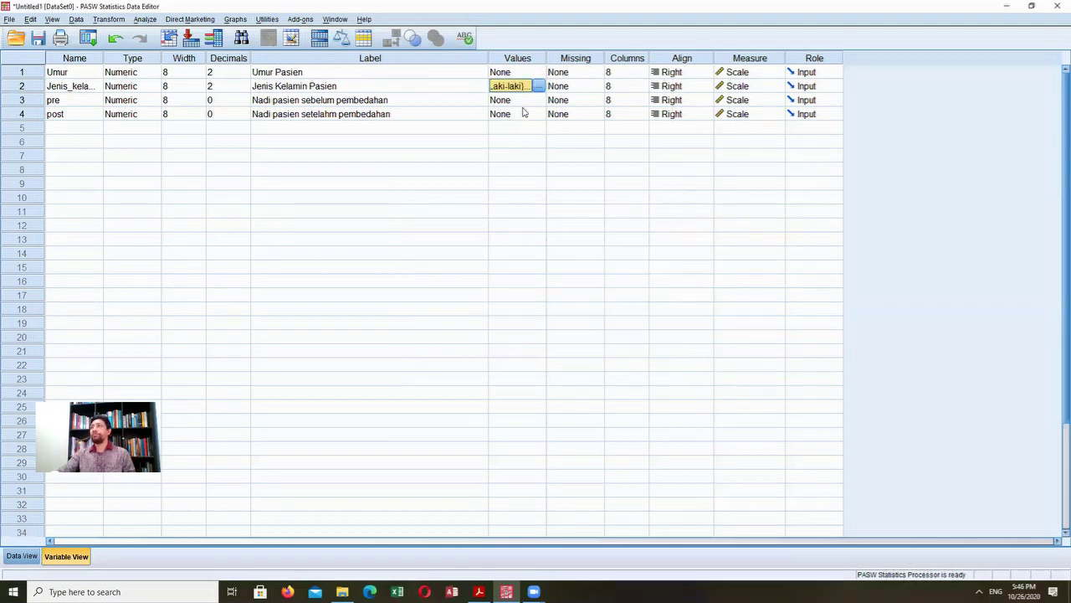
Add a variable named Kepuasan_pasien below post and label it "Kepuasan pasien"
{"action": "left_click", "coordinate": [17, 99]}
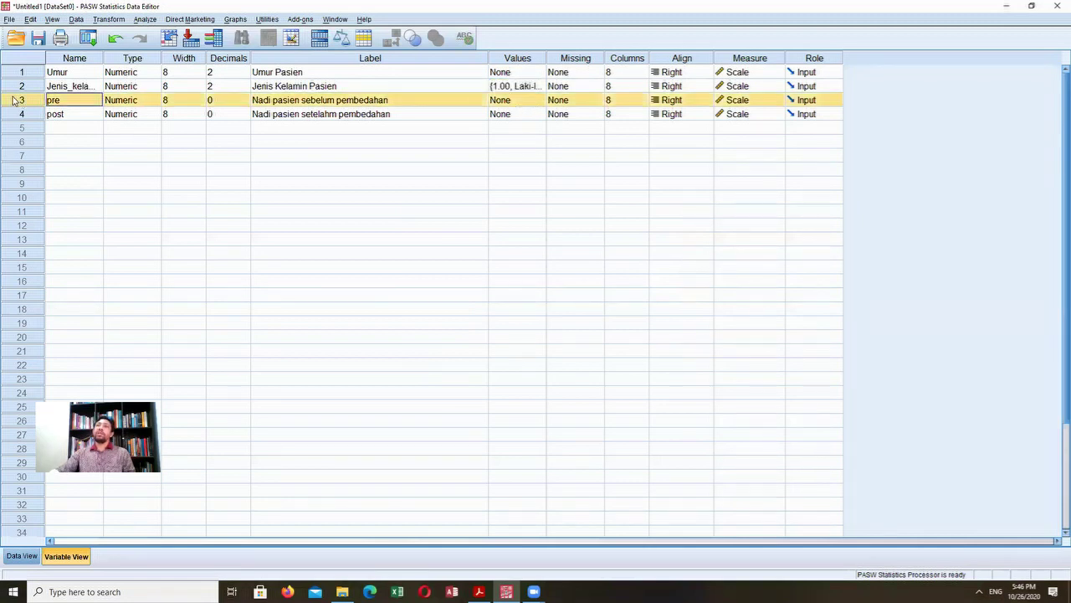
{"action": "left_click", "coordinate": [55, 129]}
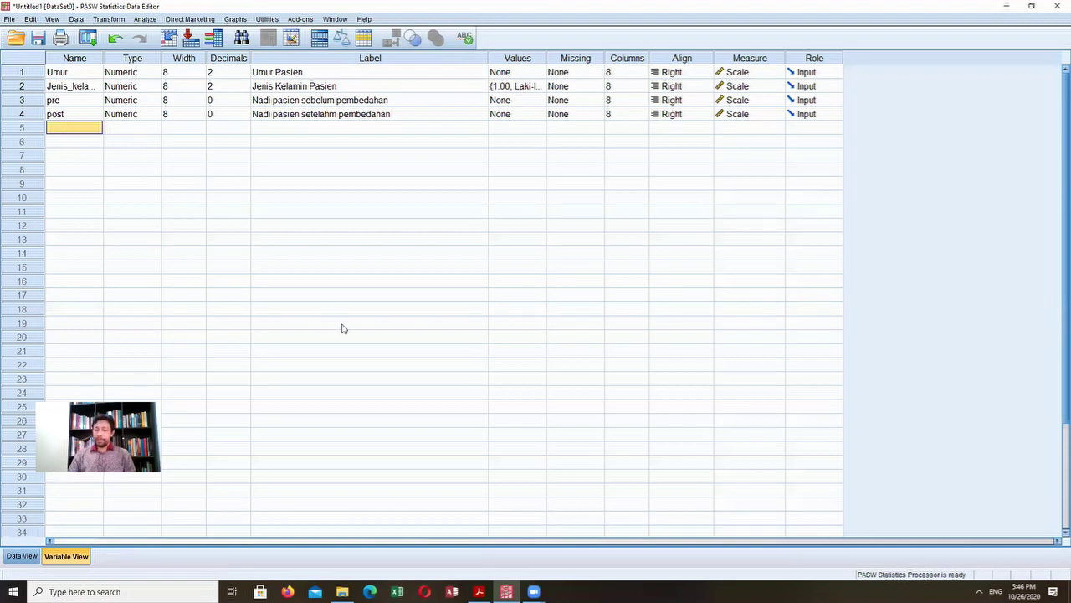
{"action": "type", "text": "Kep"}
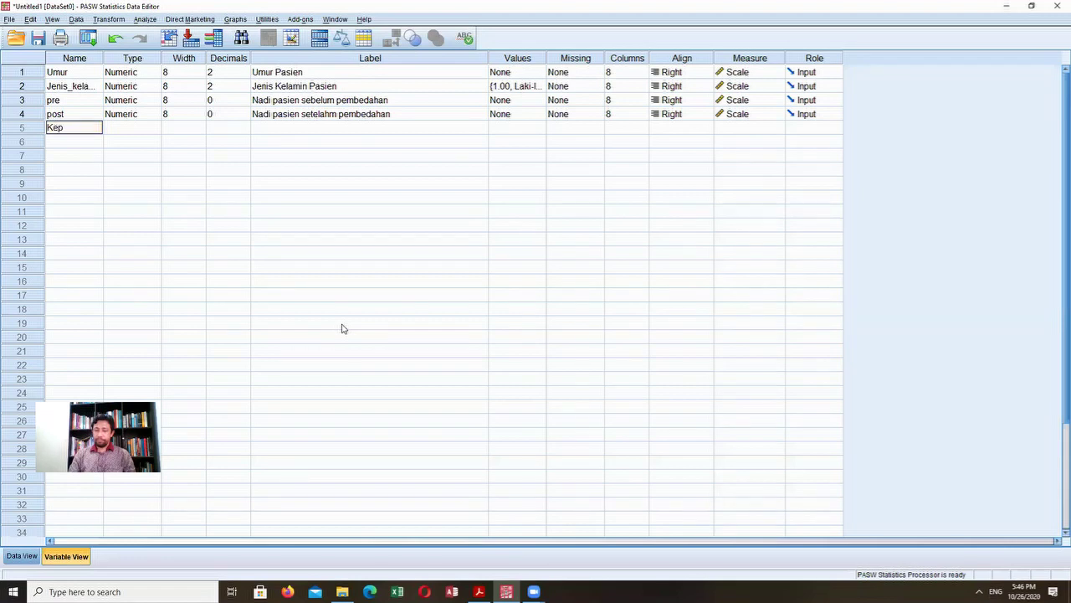
{"action": "type", "text": "uasan_pasien"}
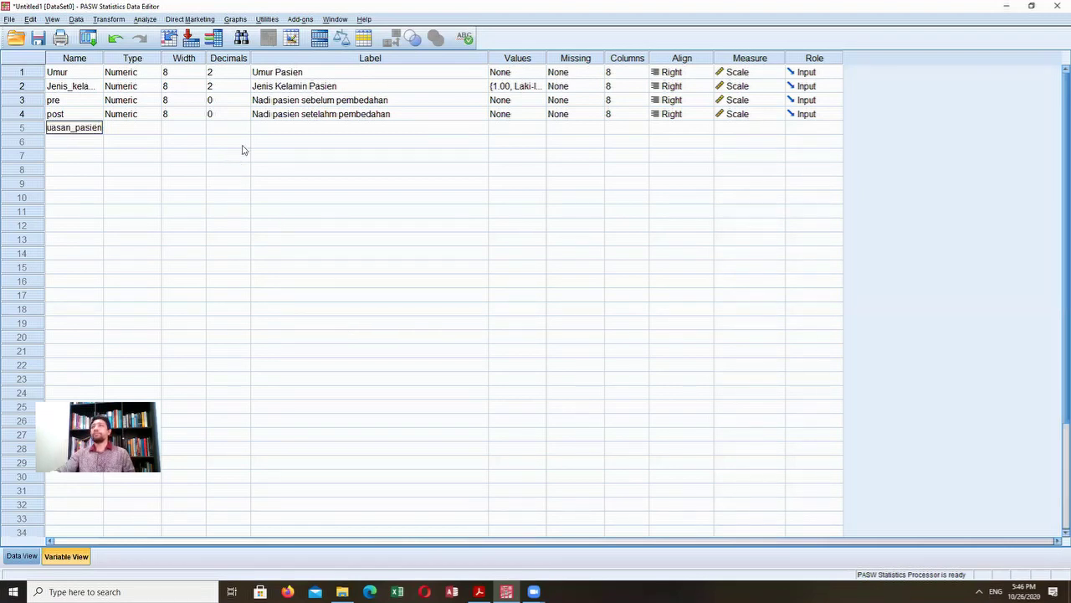
{"action": "left_click", "coordinate": [283, 129]}
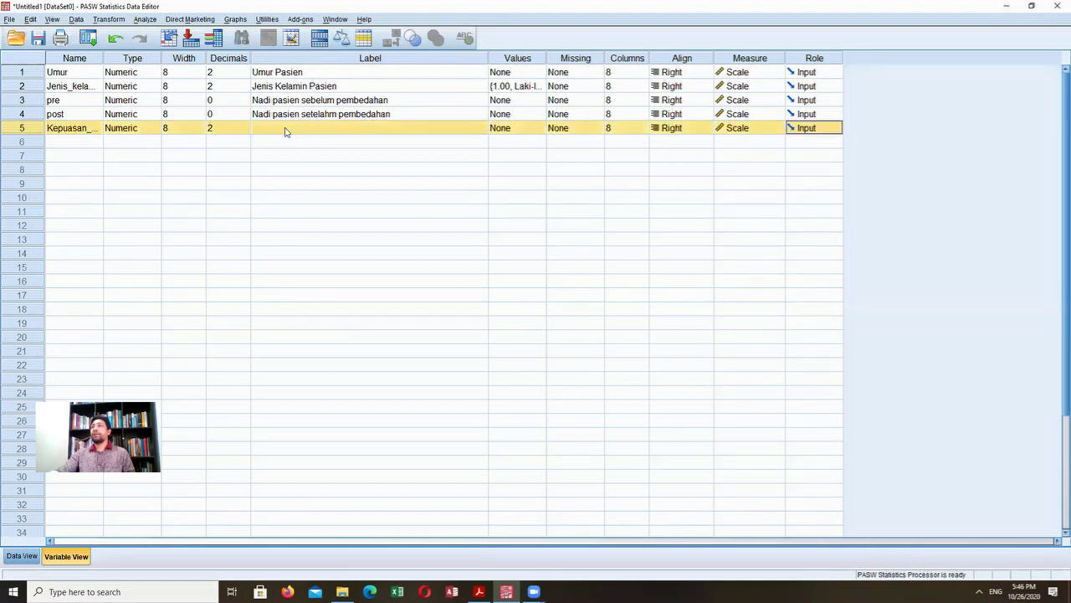
{"action": "type", "text": "Kepuasan pasien"}
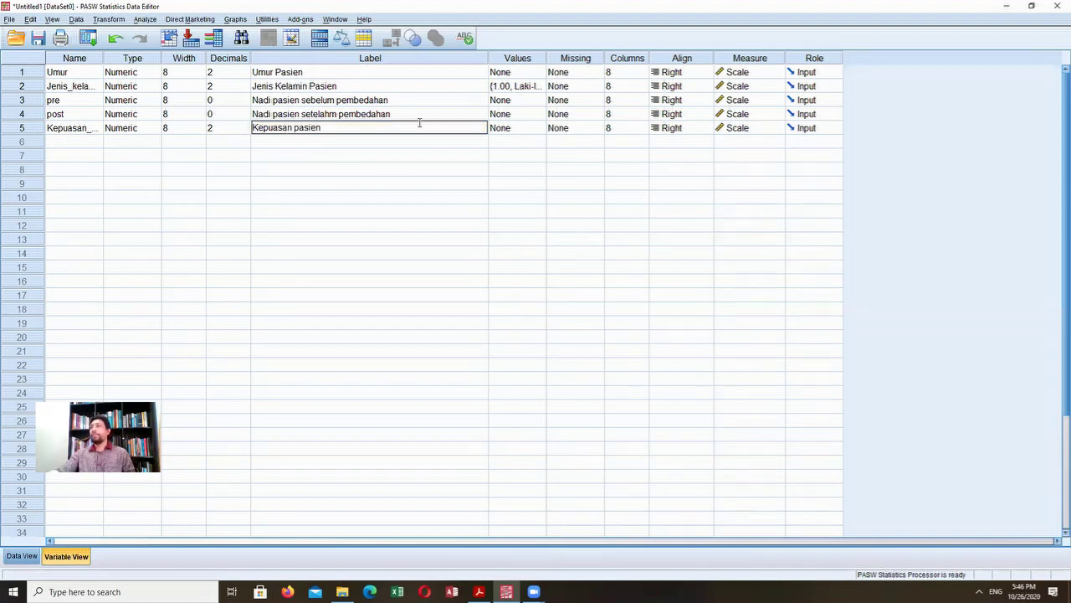
{"action": "left_click", "coordinate": [425, 118]}
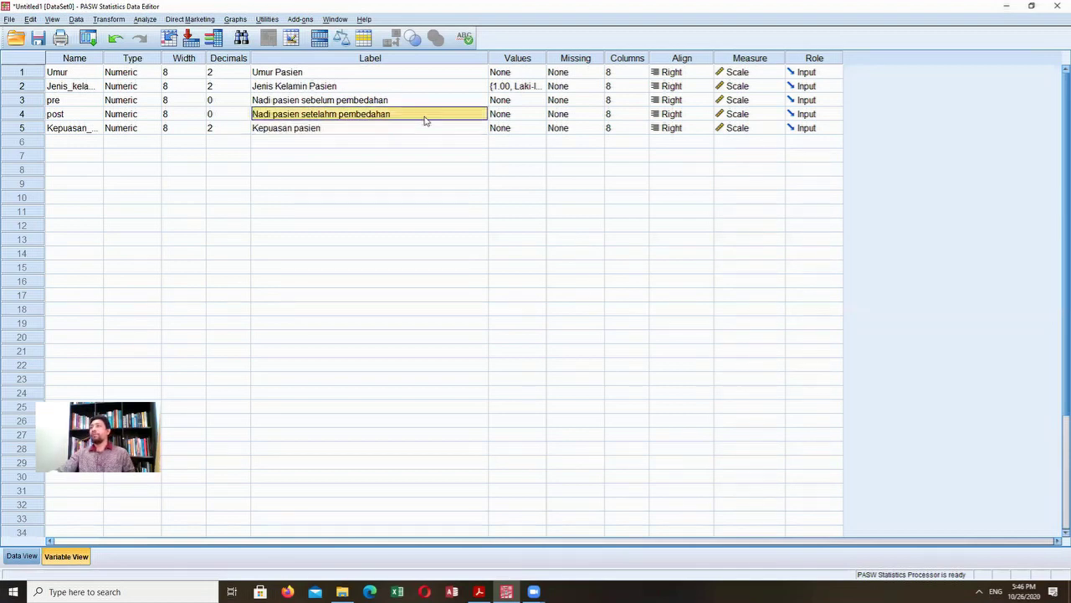
{"action": "left_click", "coordinate": [423, 128]}
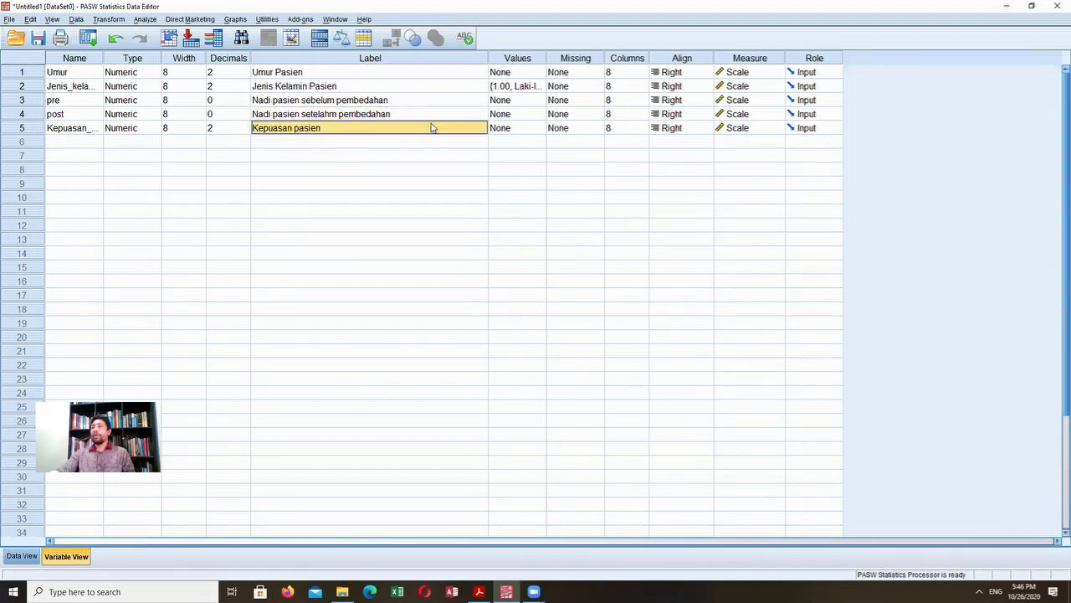
Open the value labels of the Kepuasan_pasien variable for editing
{"action": "left_click", "coordinate": [501, 131]}
{"action": "left_click", "coordinate": [539, 127]}
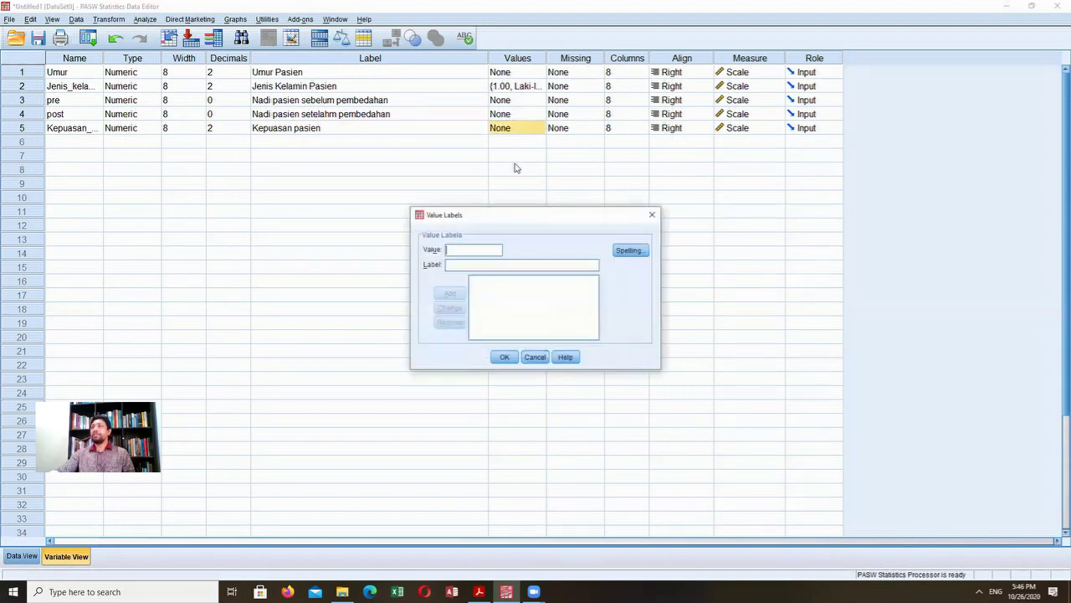
Try the value labels 1 = Puas, 2 = Sangat Puas and 3 = Tidak Puas for Kepuasan_pasien
{"action": "type", "text": "1"}
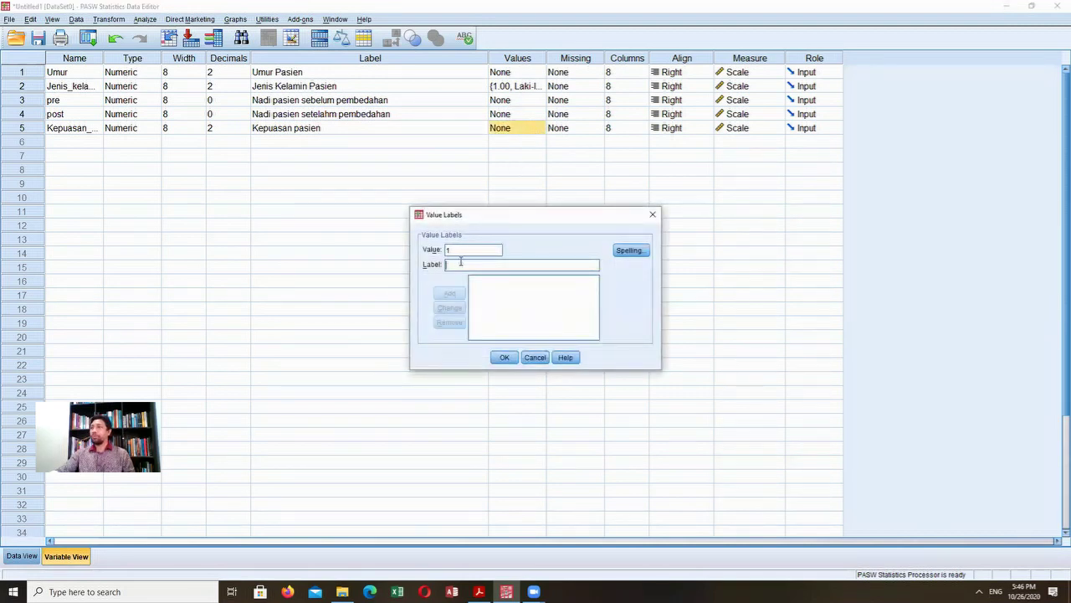
{"action": "type", "text": "puas"}
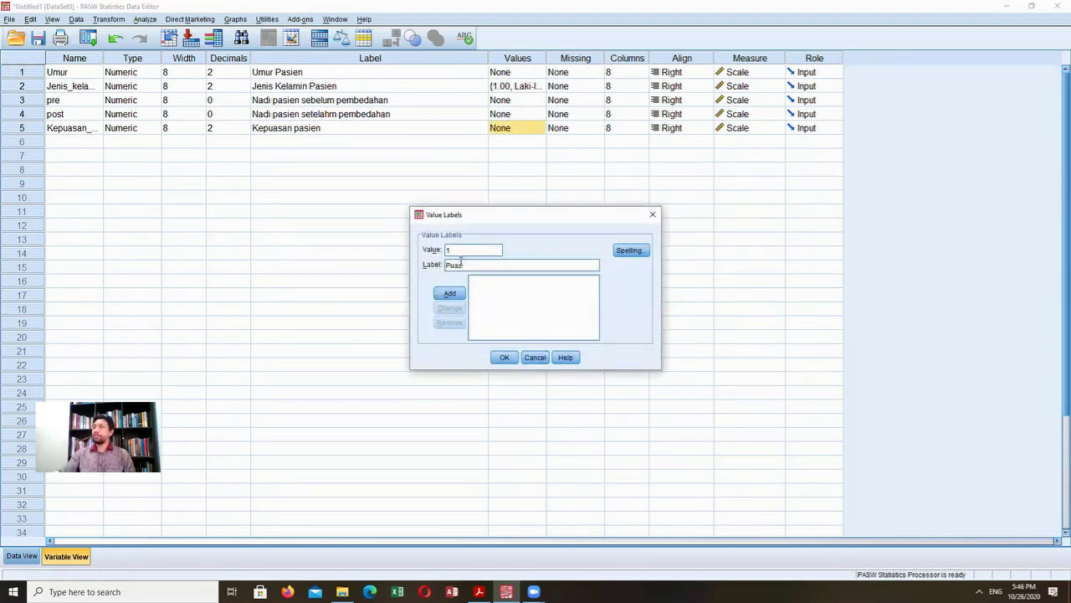
{"action": "left_click", "coordinate": [449, 292]}
{"action": "type", "text": "2"}
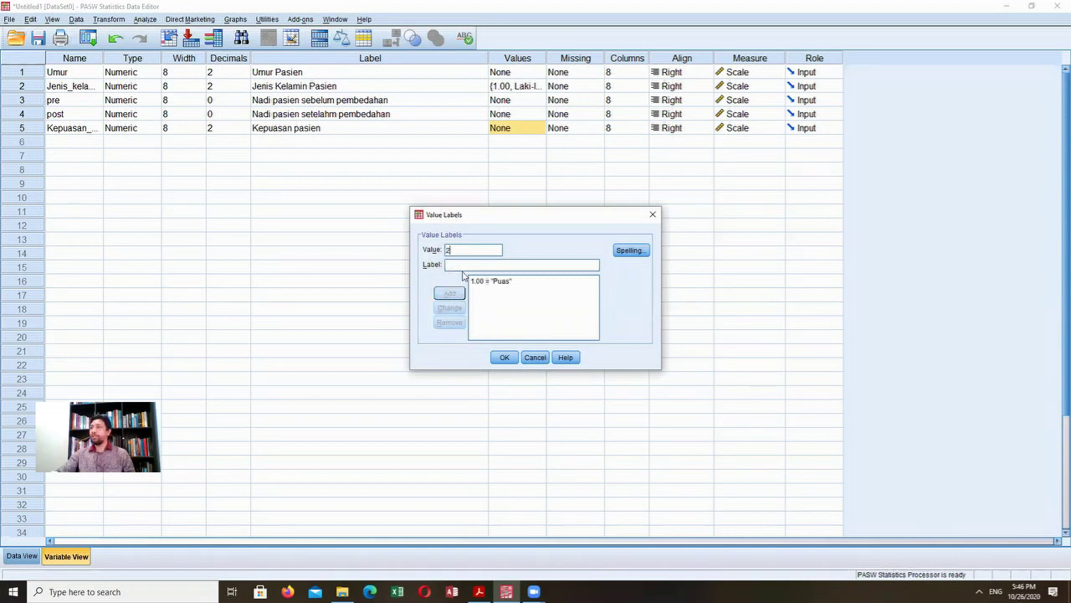
{"action": "type", "text": "Sangat Puas"}
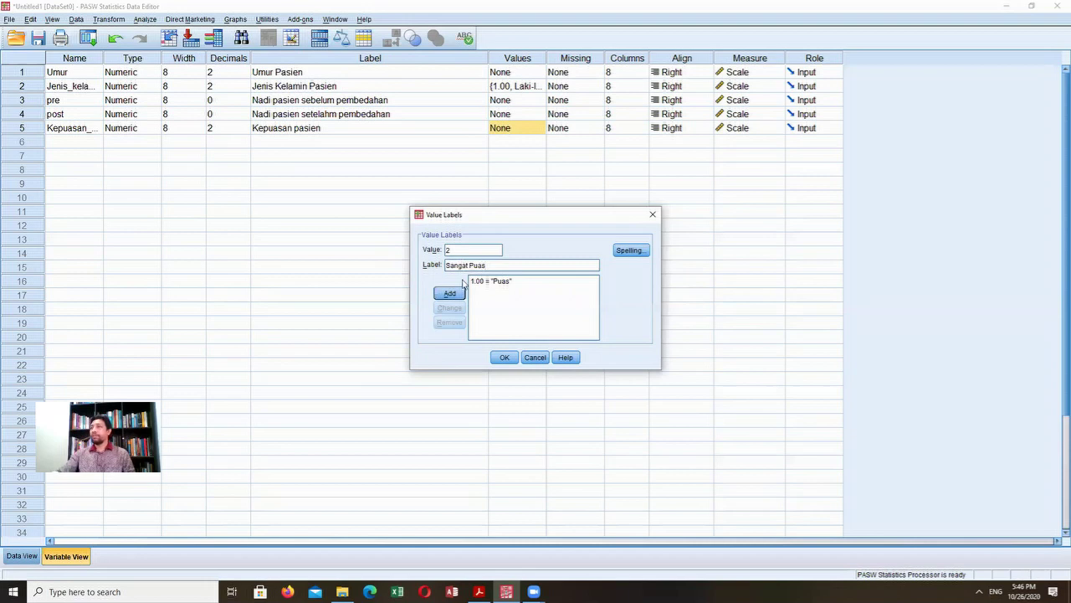
{"action": "left_click", "coordinate": [455, 295]}
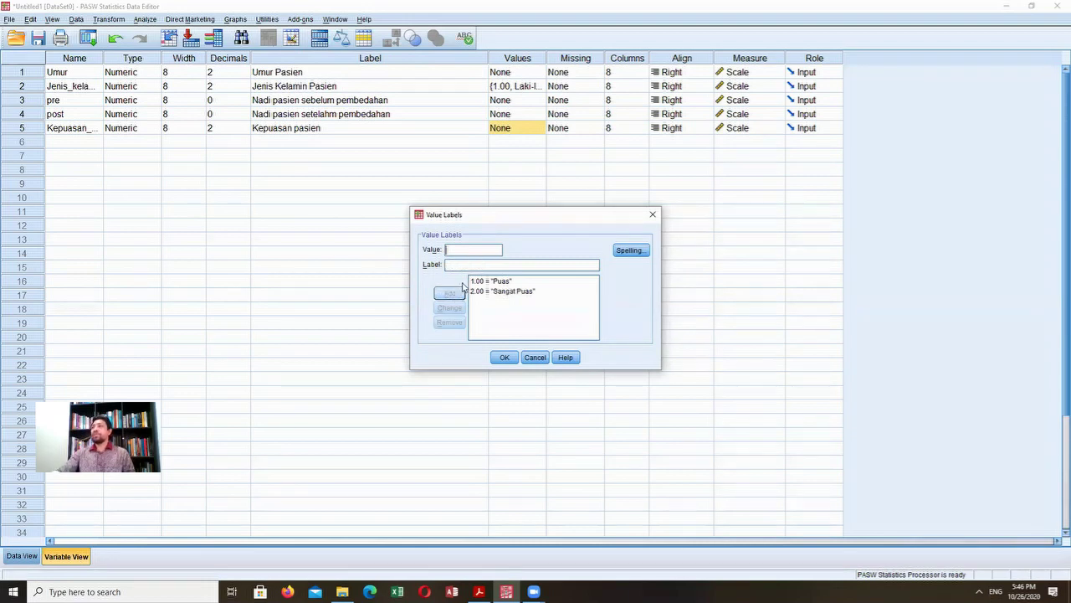
{"action": "type", "text": "3"}
{"action": "left_click", "coordinate": [452, 265]}
{"action": "type", "text": "Ti"}
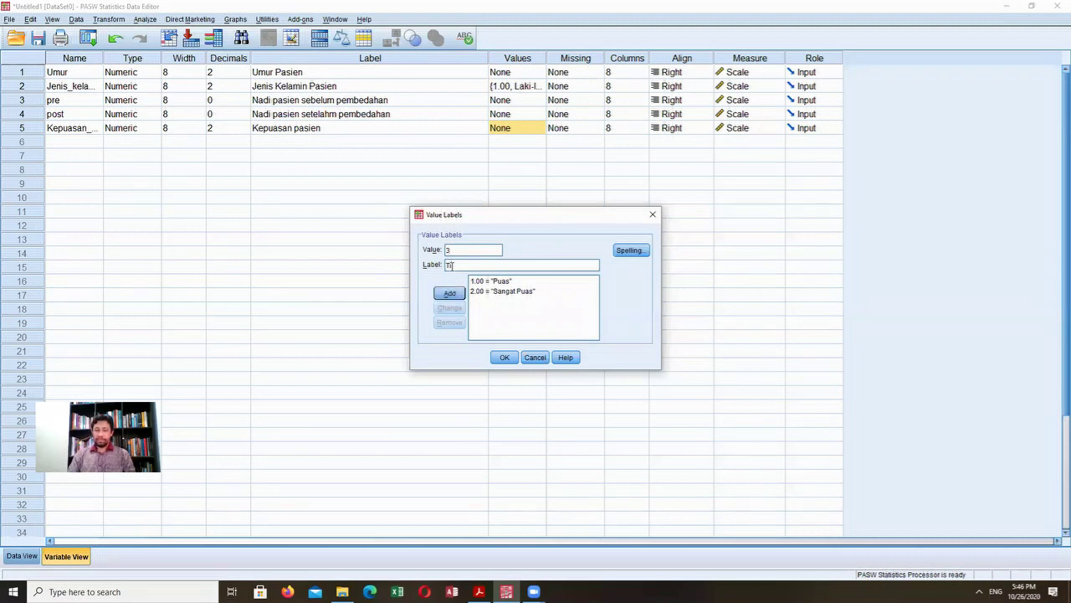
{"action": "type", "text": "dak Puas"}
{"action": "left_click", "coordinate": [447, 294]}
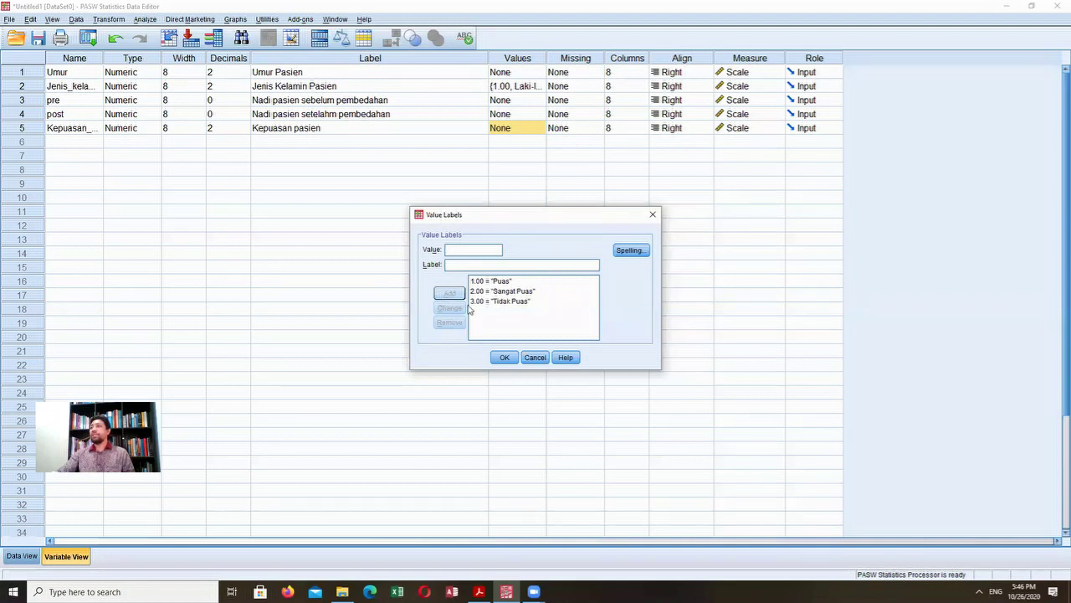
Remove the Puas, Sangat Puas and Tidak Puas value labels from the list
{"action": "left_click", "coordinate": [511, 283]}
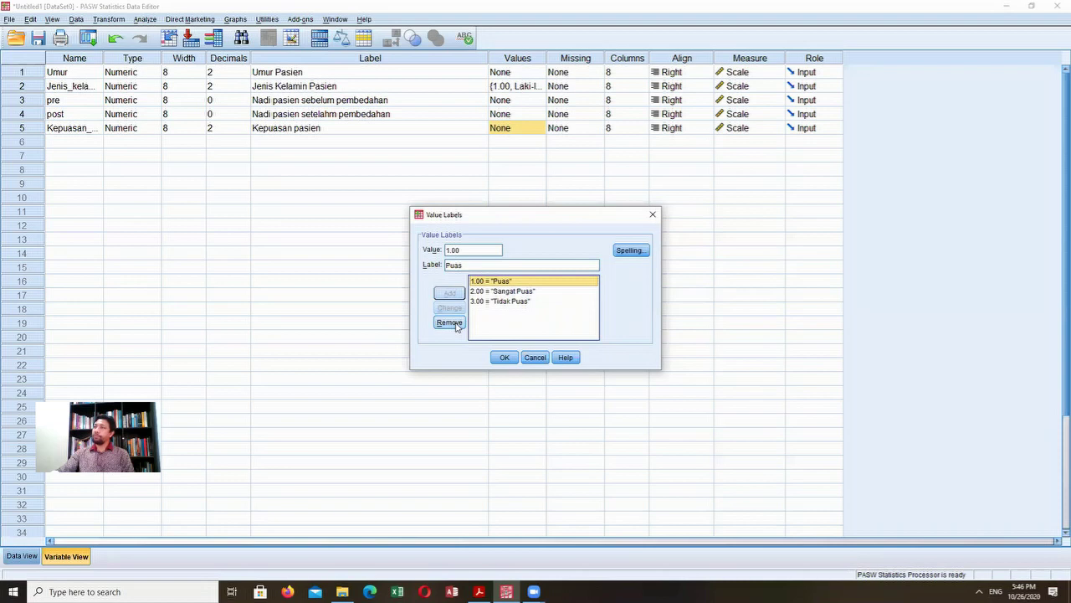
{"action": "left_click", "coordinate": [449, 323]}
{"action": "left_click", "coordinate": [494, 283]}
{"action": "left_click", "coordinate": [450, 323]}
{"action": "left_click", "coordinate": [449, 323]}
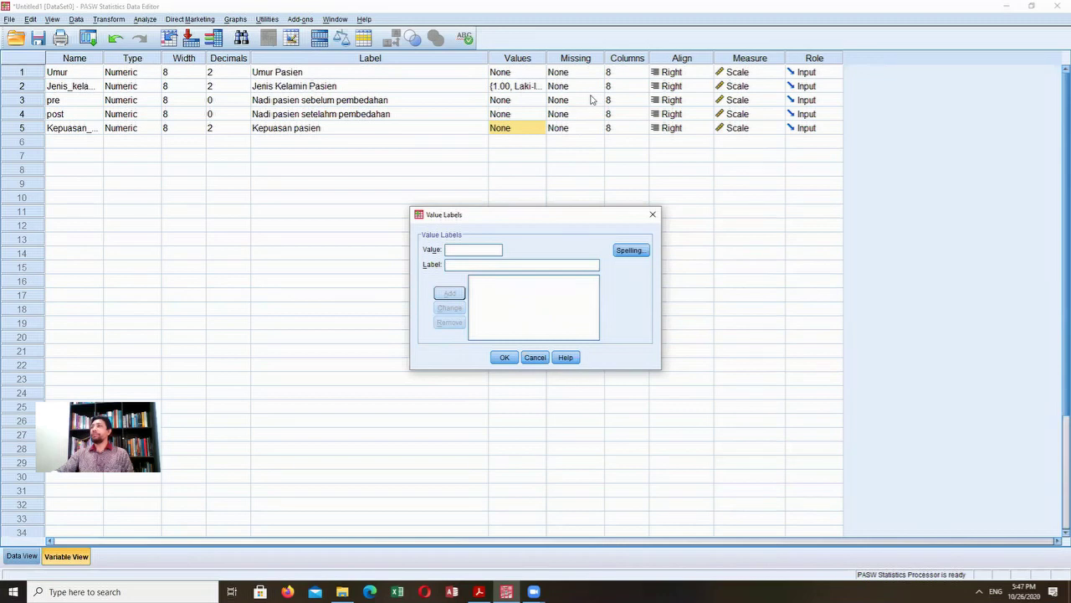
Add the value label 1 = STP for Kepuasan_pasien
{"action": "left_click", "coordinate": [464, 250]}
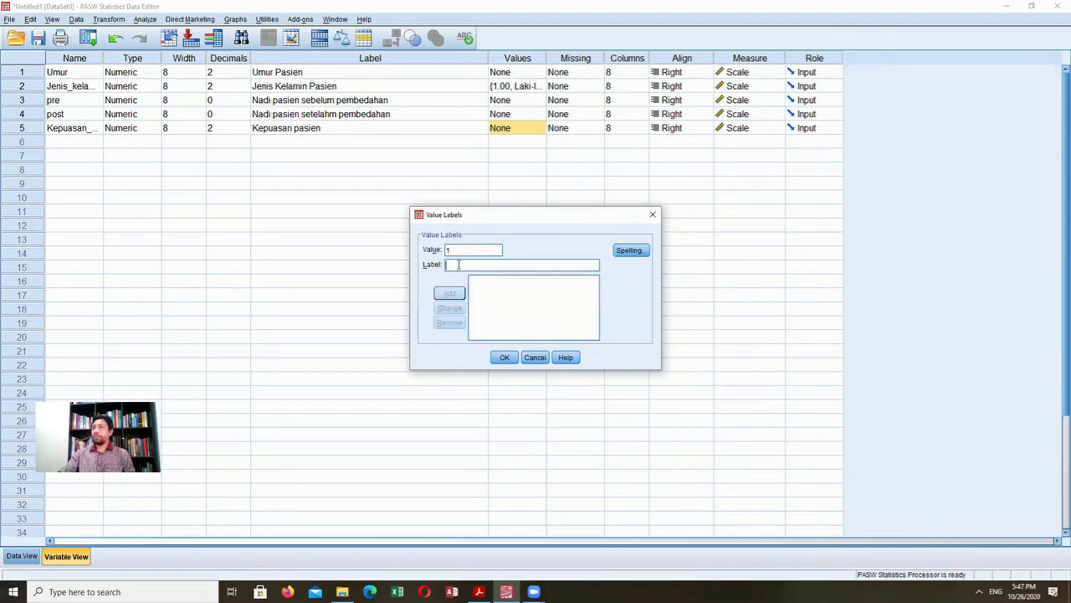
{"action": "type", "text": "Sa"}
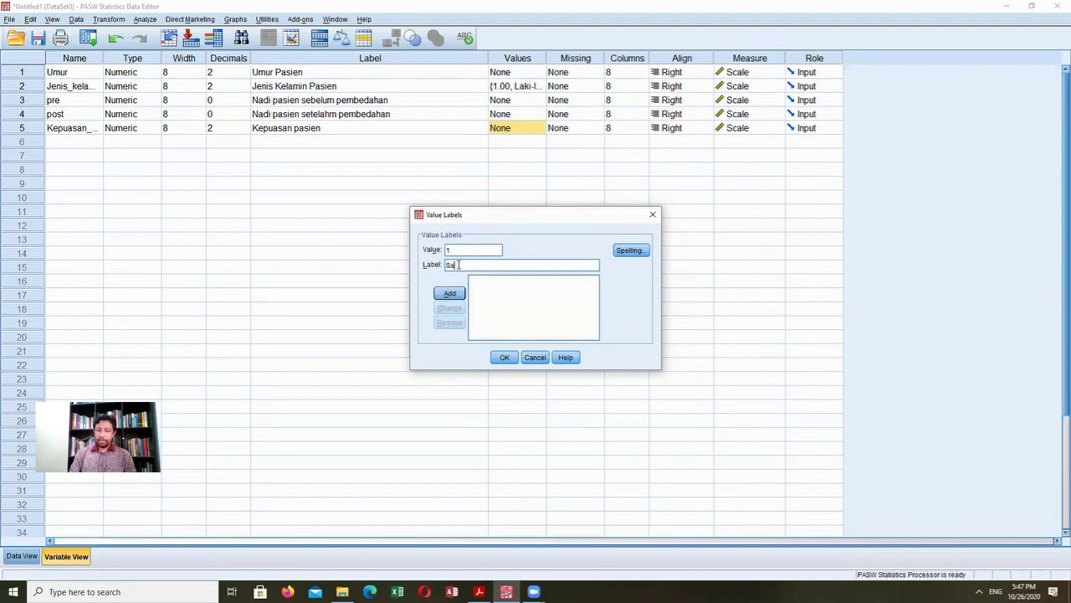
{"action": "type", "text": "ngat tidak puas"}
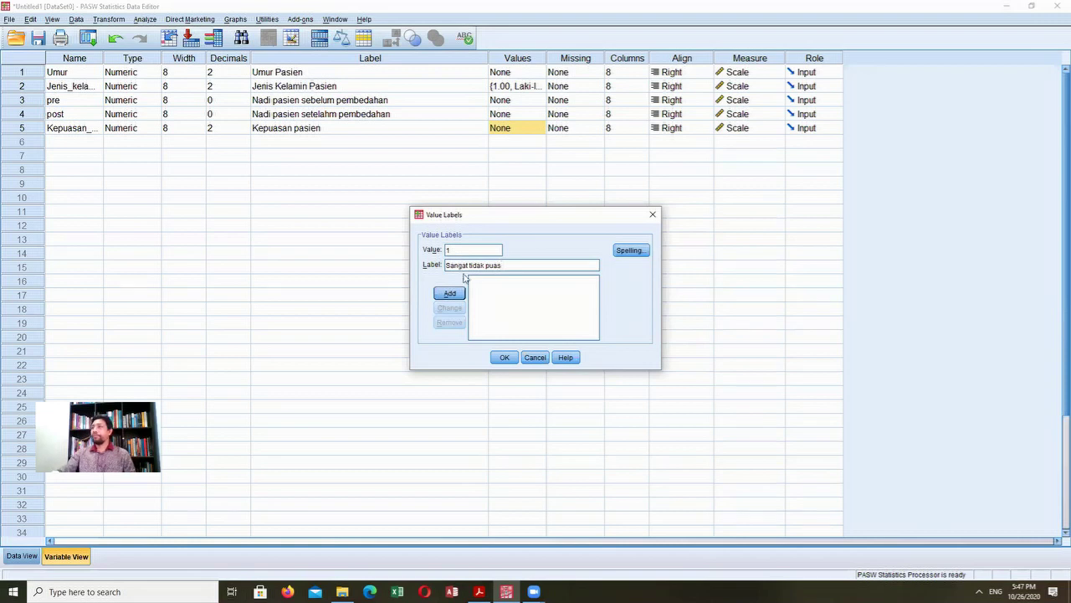
{"action": "left_click_drag", "start_coordinate": [503, 265], "coordinate": [442, 266]}
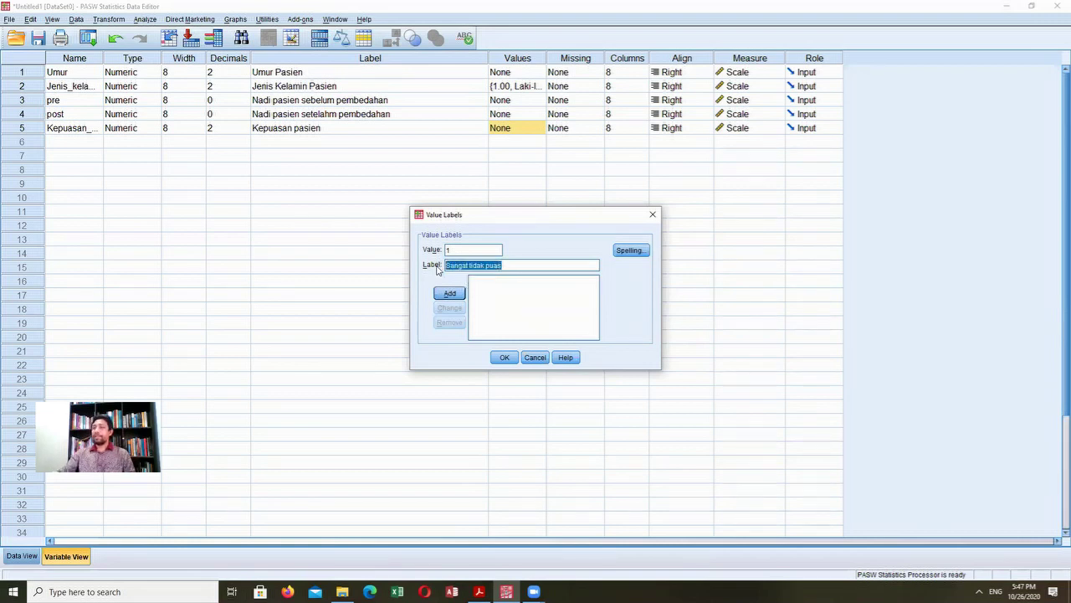
{"action": "type", "text": "STP"}
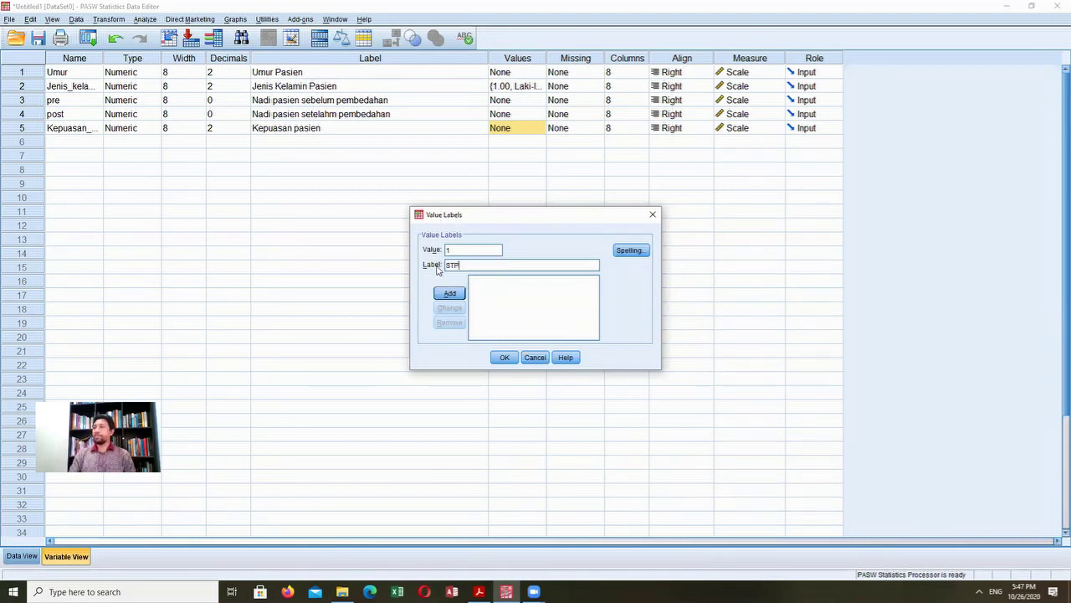
{"action": "key", "text": "Return"}
Try adding the value label 2 = P for Kepuasan_pasien
{"action": "type", "text": "2"}
{"action": "key", "text": "Tab"}
{"action": "type", "text": "P"}
{"action": "left_click_drag", "start_coordinate": [542, 217], "coordinate": [431, 200]}
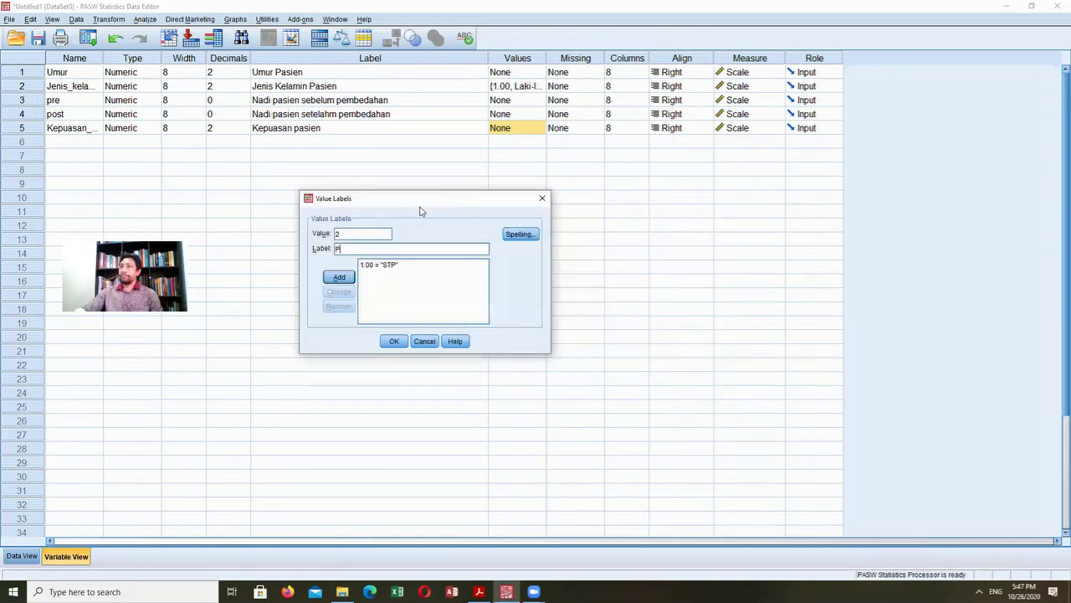
{"action": "left_click", "coordinate": [350, 279]}
Discard the started entry for value 3 and remove the value label 2 = P
{"action": "type", "text": "3"}
{"action": "left_click", "coordinate": [351, 246]}
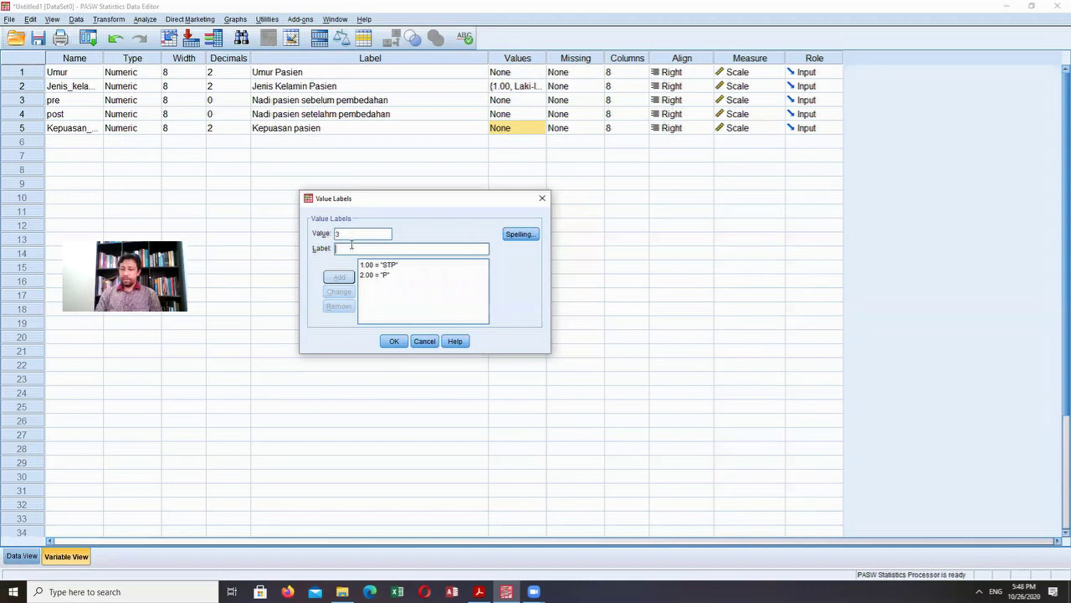
{"action": "type", "text": "TP"}
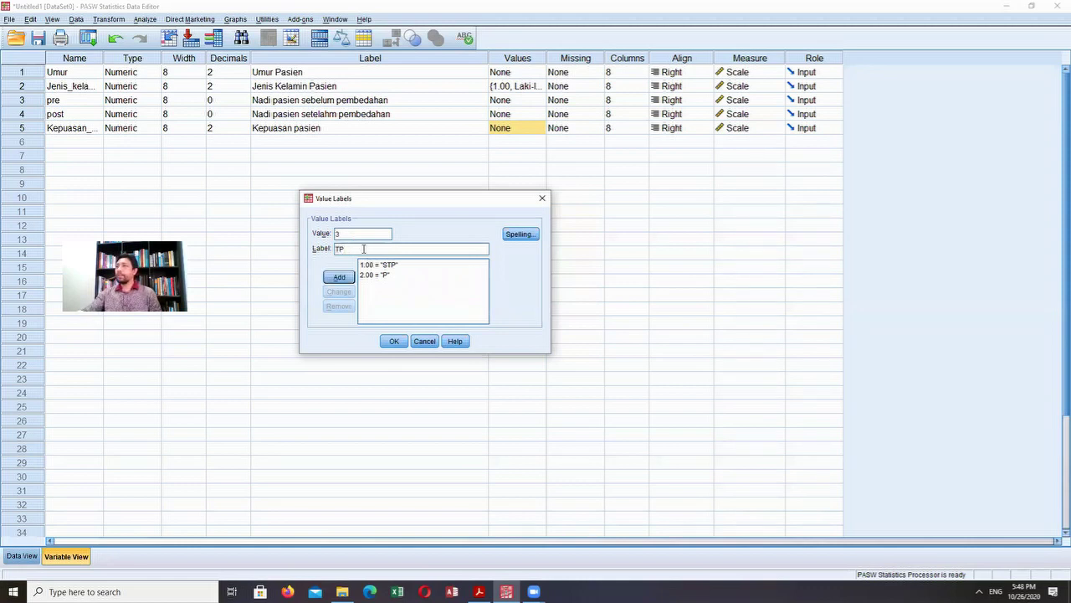
{"action": "key", "text": "BackSpace"}
{"action": "key", "text": "BackSpace"}
{"action": "left_click", "coordinate": [363, 276]}
{"action": "left_click", "coordinate": [339, 306]}
Add the value labels 2 = TP, 3 = P and 4 = SP for Kepuasan_pasien and apply the set
{"action": "type", "text": "2"}
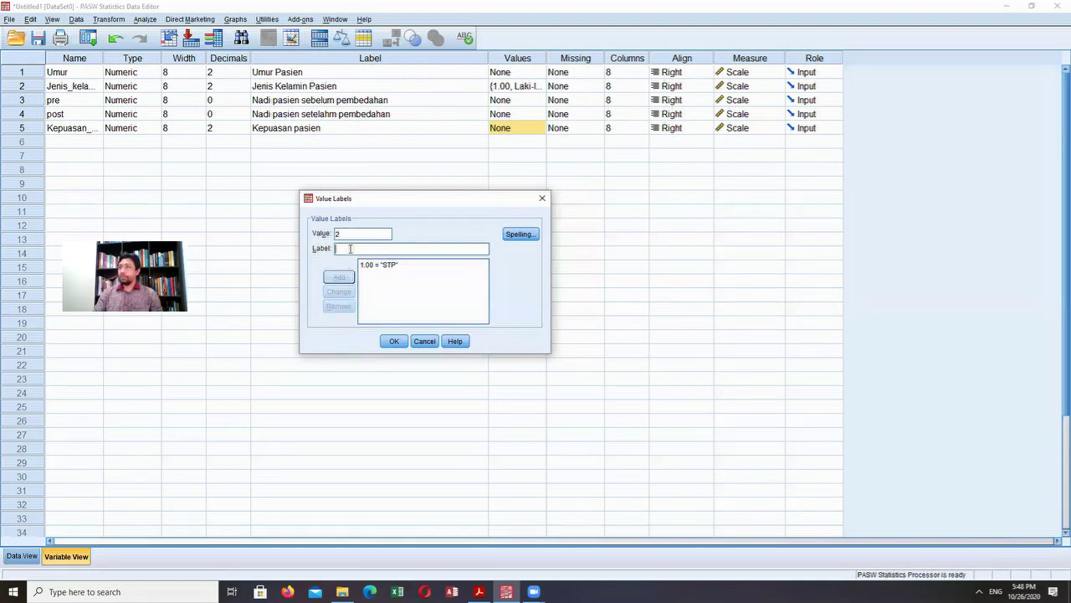
{"action": "type", "text": "TP"}
{"action": "left_click", "coordinate": [341, 277]}
{"action": "type", "text": "3"}
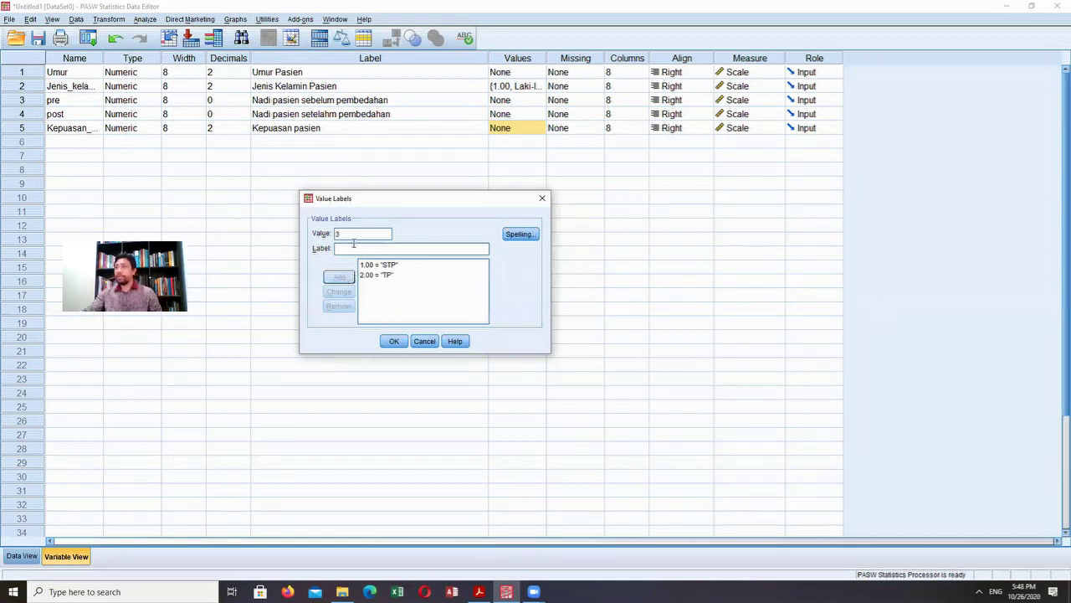
{"action": "type", "text": "P"}
{"action": "left_click", "coordinate": [347, 278]}
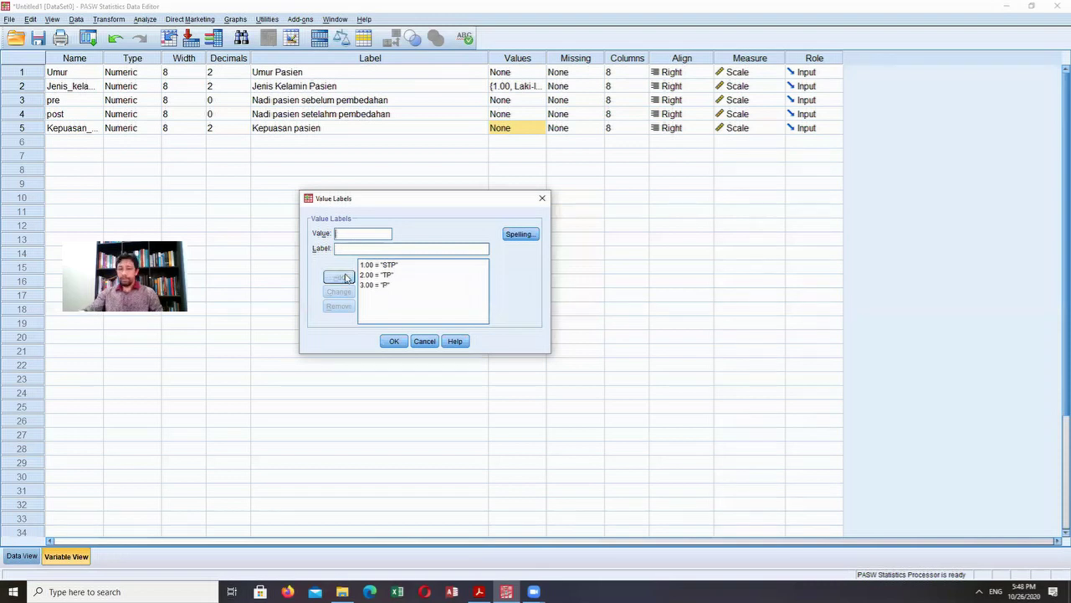
{"action": "type", "text": "4"}
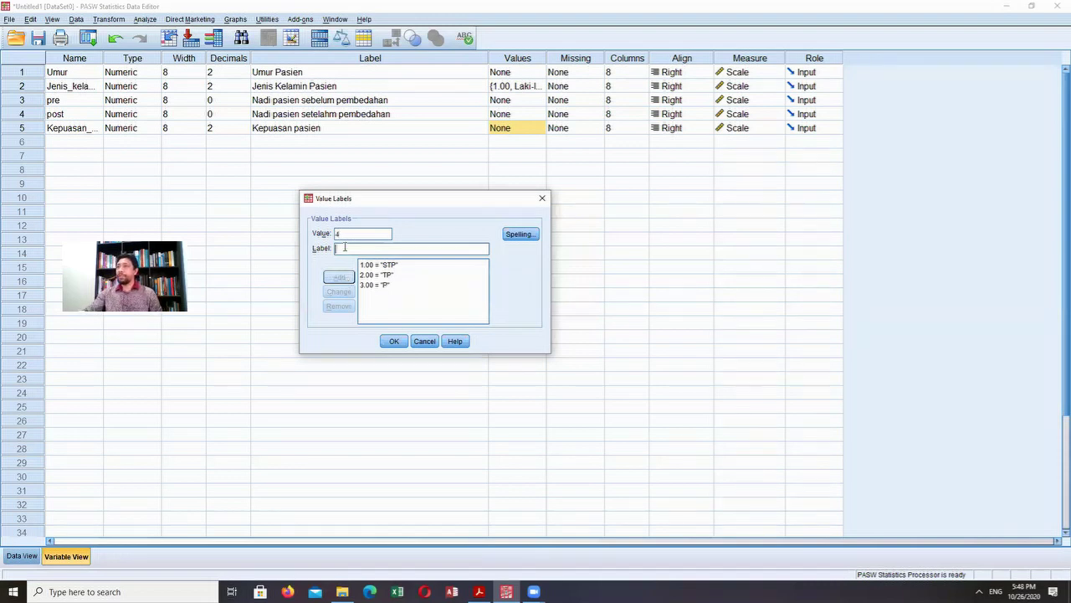
{"action": "left_click", "coordinate": [344, 247]}
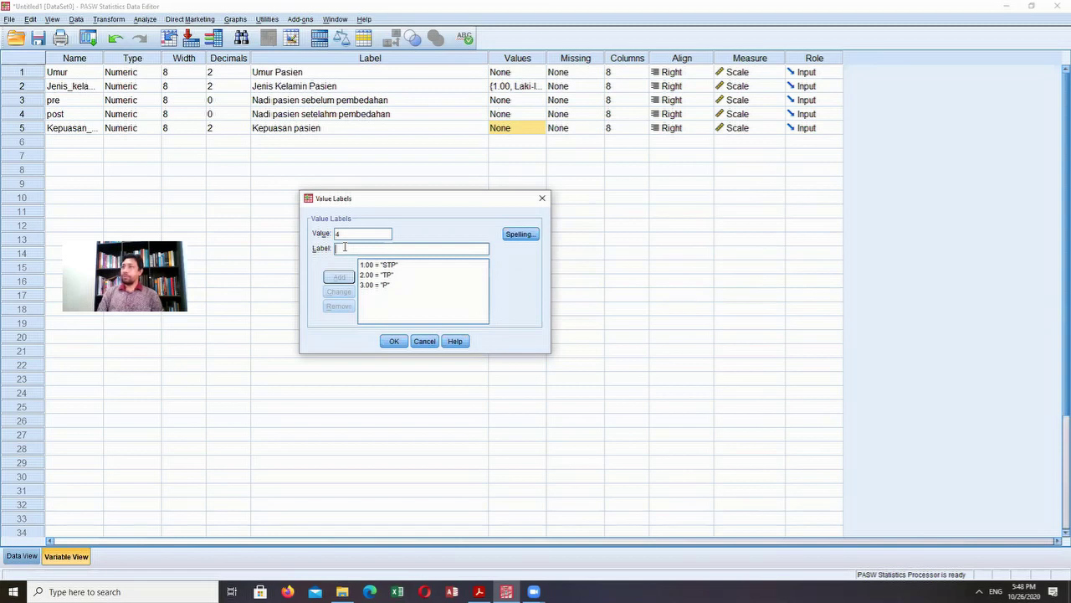
{"action": "type", "text": "SP"}
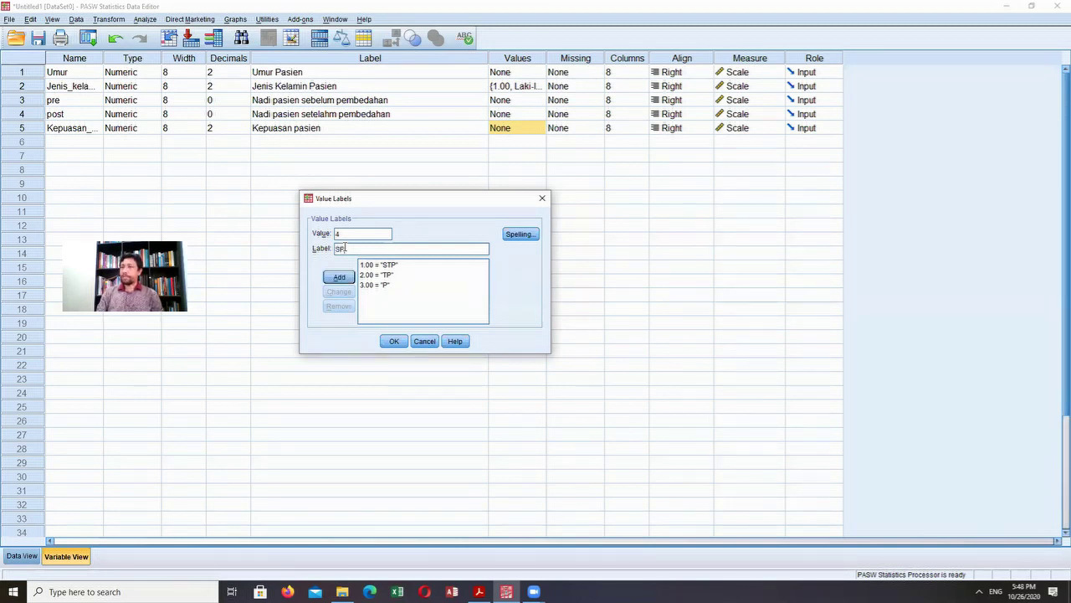
{"action": "left_click", "coordinate": [350, 279]}
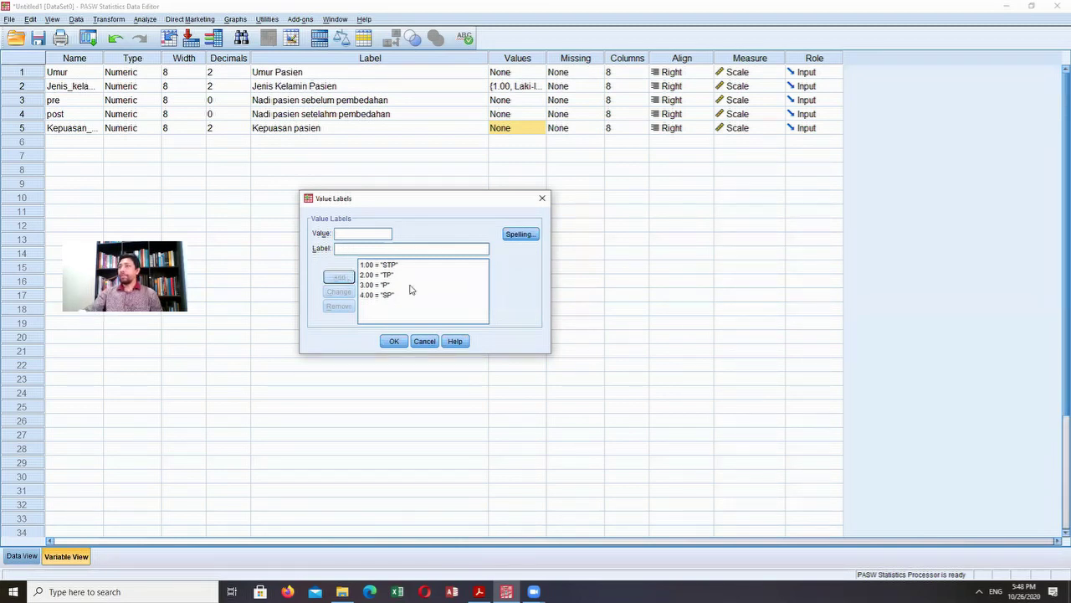
{"action": "left_click", "coordinate": [394, 341]}
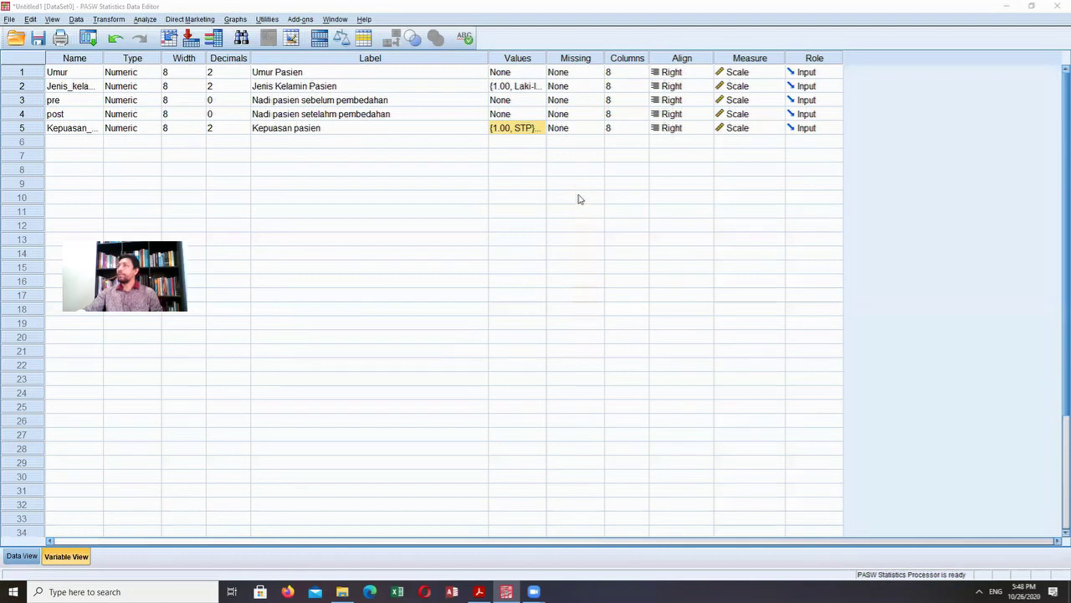
Widen the Values column and set the decimals of Umur, Jenis_kelamin and Kepuasan_pasien to 0
{"action": "left_click_drag", "start_coordinate": [546, 57], "coordinate": [582, 55]}
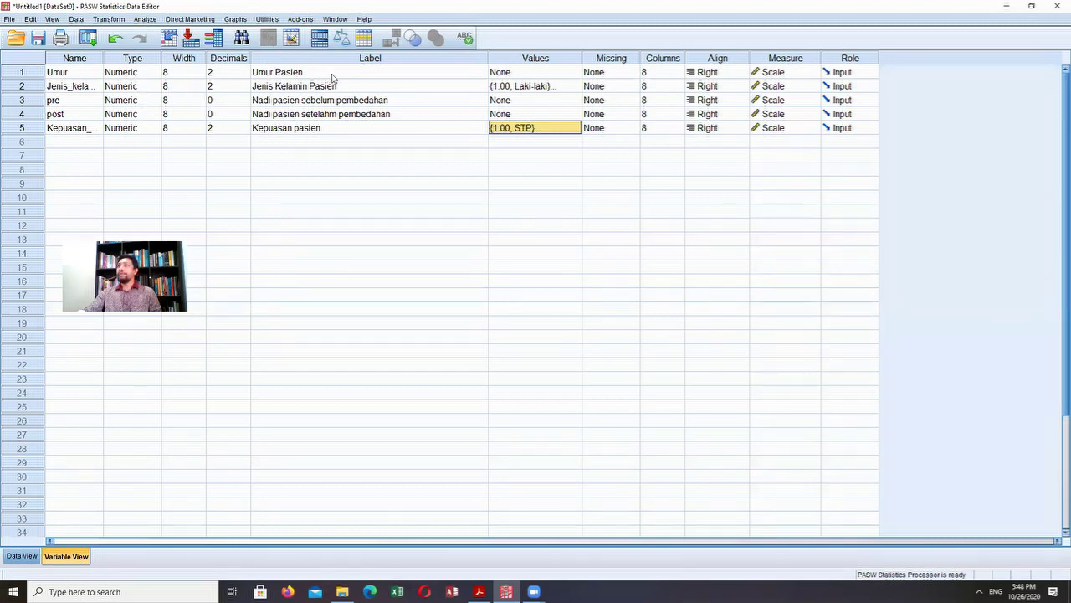
{"action": "left_click", "coordinate": [244, 74]}
{"action": "left_click", "coordinate": [244, 76]}
{"action": "left_click", "coordinate": [244, 75]}
{"action": "left_click", "coordinate": [245, 89]}
{"action": "left_click", "coordinate": [245, 89]}
{"action": "left_click", "coordinate": [244, 90]}
{"action": "left_click", "coordinate": [243, 130]}
{"action": "left_click", "coordinate": [244, 131]}
{"action": "left_click", "coordinate": [245, 131]}
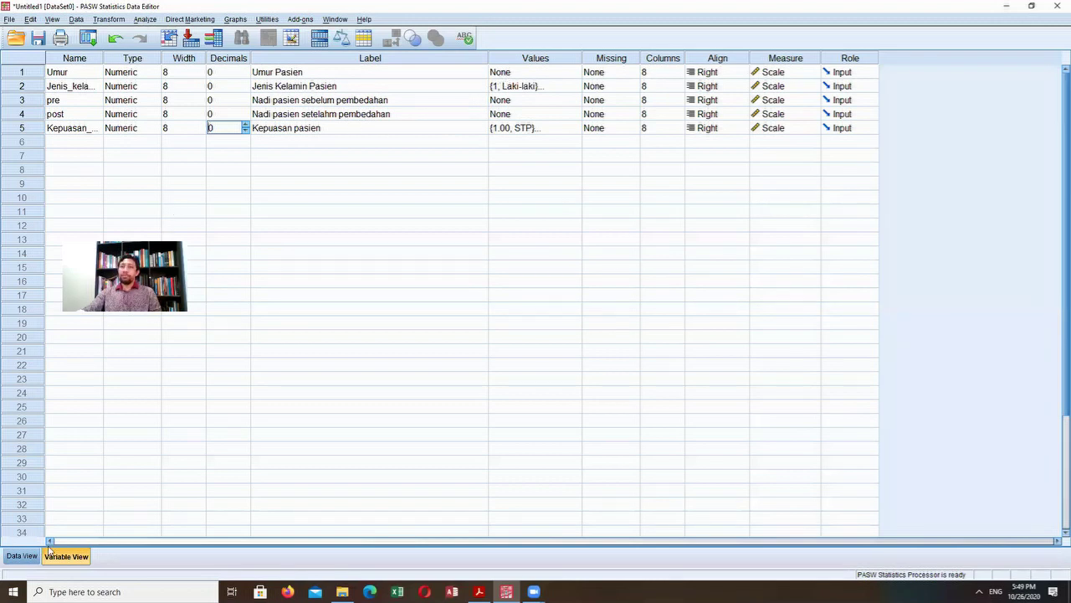
In the data sheet, enter the ages 50 and 40 in Umur for the first two patients
{"action": "left_click", "coordinate": [22, 556]}
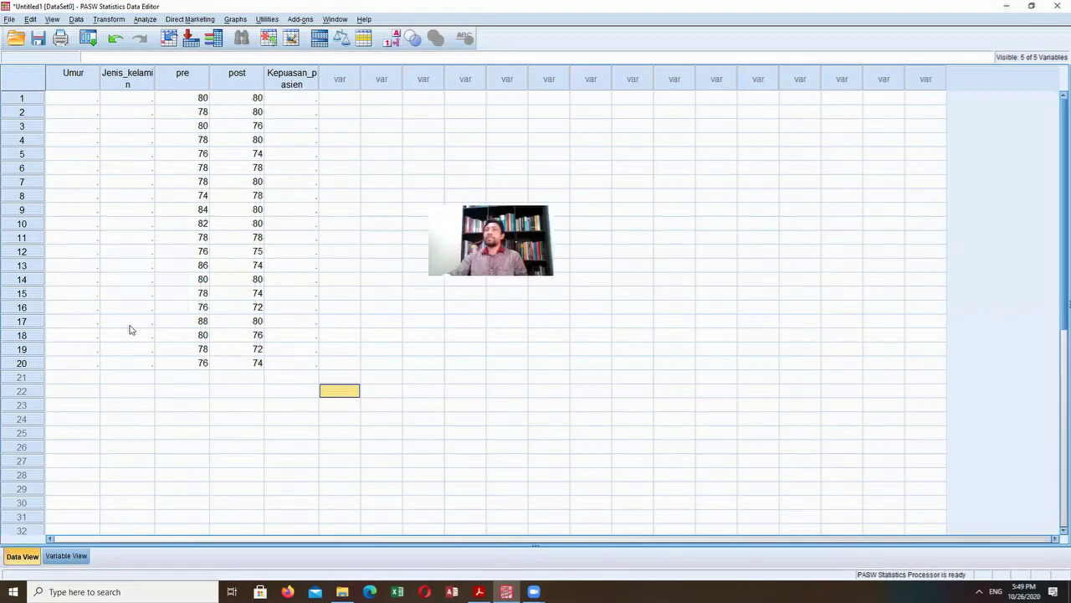
{"action": "left_click", "coordinate": [84, 101]}
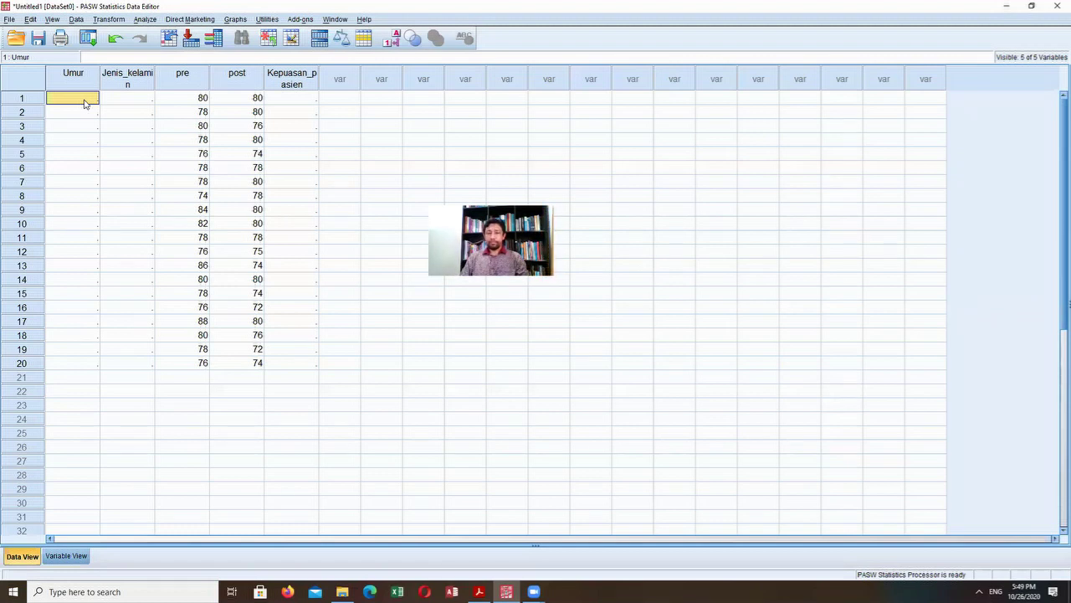
{"action": "key", "text": "Down"}
{"action": "left_click", "coordinate": [82, 100]}
{"action": "type", "text": "50"}
{"action": "key", "text": "Return"}
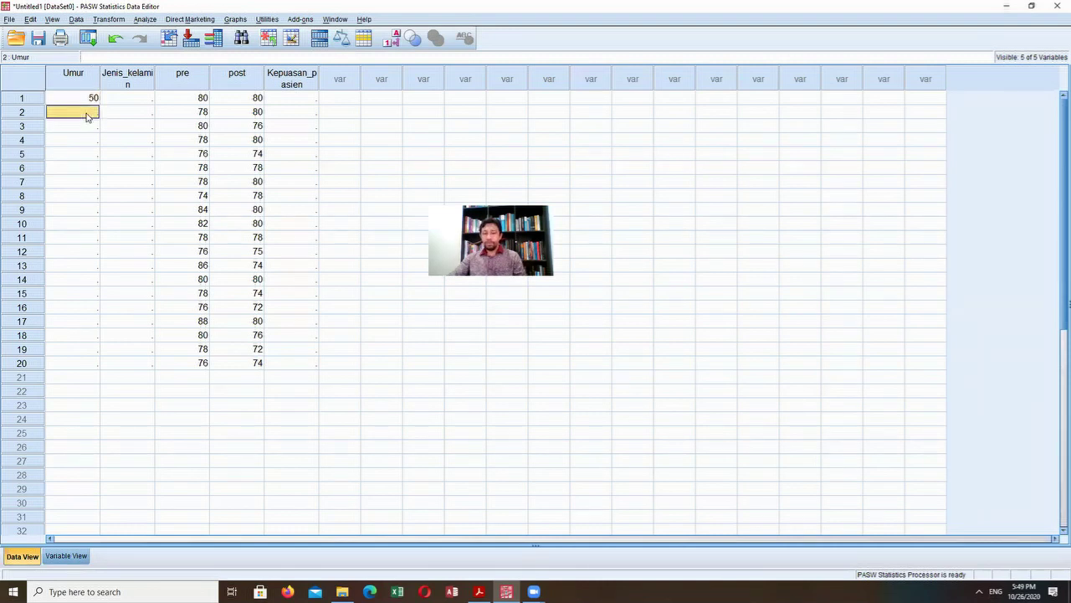
{"action": "type", "text": "40"}
{"action": "key", "text": "Return"}
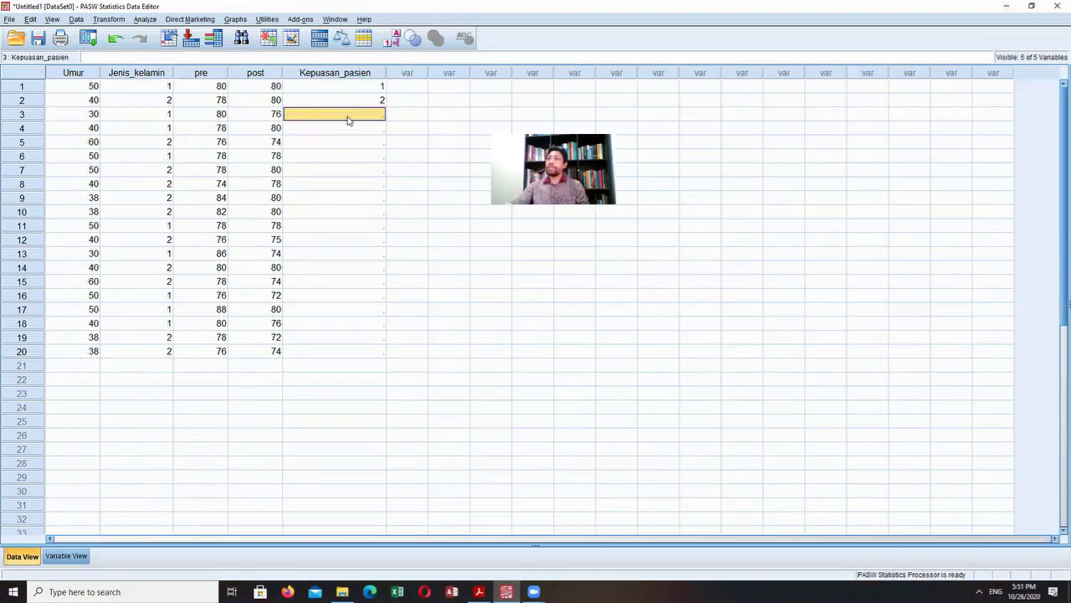
Enter the Kepuasan_pasien values 3, 2 and 4 for patients 3 to 5
{"action": "type", "text": "3"}
{"action": "key", "text": "Return"}
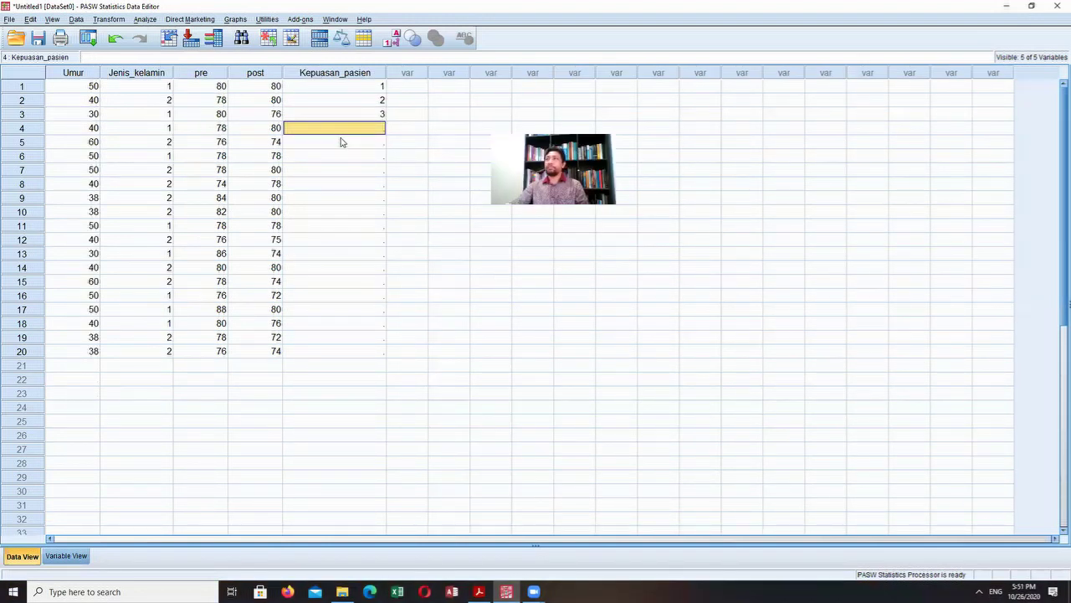
{"action": "left_click", "coordinate": [341, 144]}
{"action": "left_click", "coordinate": [349, 134]}
{"action": "type", "text": "2"}
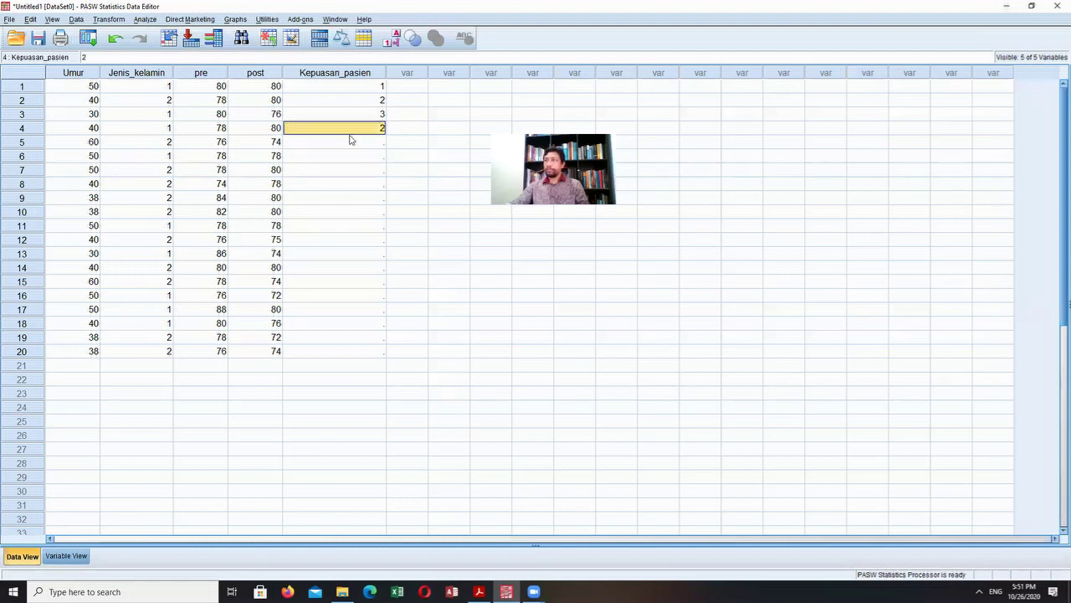
{"action": "left_click", "coordinate": [351, 143]}
{"action": "type", "text": "4"}
{"action": "left_click", "coordinate": [351, 156]}
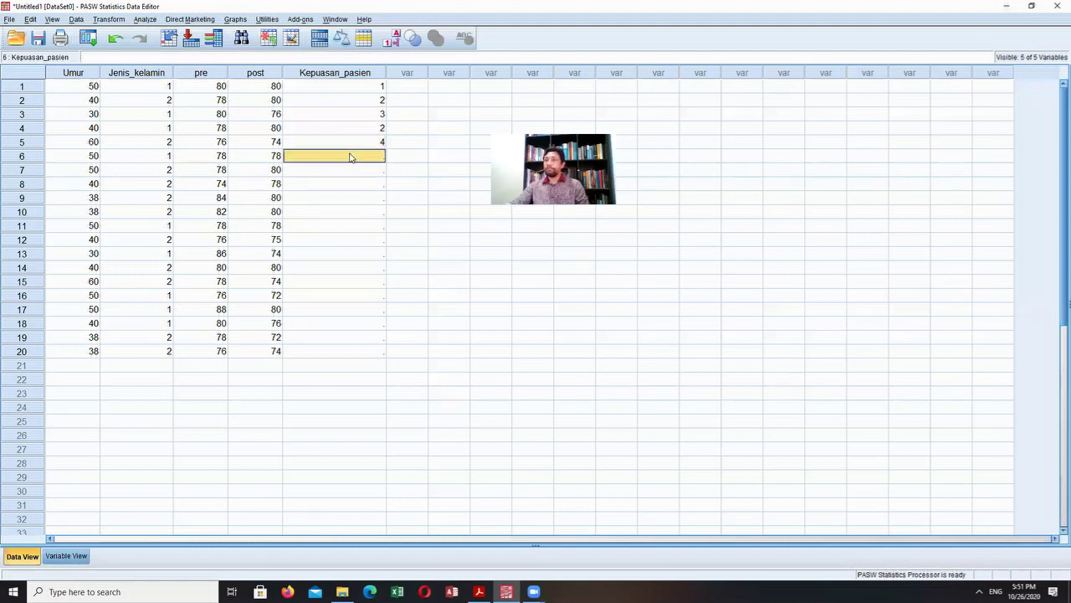
Enter the Kepuasan_pasien values 2, 3, 2, 2 and 2 for patients 6 to 10
{"action": "type", "text": "2"}
{"action": "key", "text": "Return"}
{"action": "type", "text": "3"}
{"action": "key", "text": "Return"}
{"action": "type", "text": "2"}
{"action": "key", "text": "Return"}
{"action": "type", "text": "1"}
{"action": "key", "text": "Return"}
{"action": "type", "text": "2"}
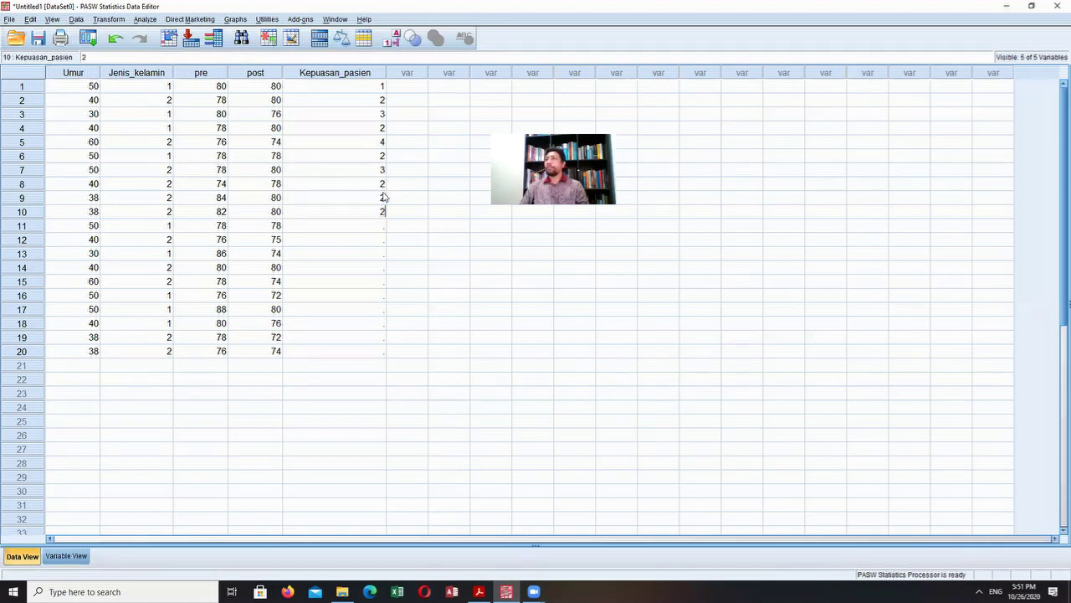
{"action": "key", "text": "Return"}
Fill Kepuasan_pasien for patients 11 to 20 with 2, 3, 1, 3, 2, 1, 2, 1, 2 and 2
{"action": "type", "text": "3"}
{"action": "key", "text": "Return"}
{"action": "type", "text": "1"}
{"action": "key", "text": "Return"}
{"action": "type", "text": "3"}
{"action": "key", "text": "Return"}
{"action": "type", "text": "2 12"}
{"action": "key", "text": "Return"}
{"action": "type", "text": "1"}
{"action": "key", "text": "Return"}
{"action": "type", "text": "2"}
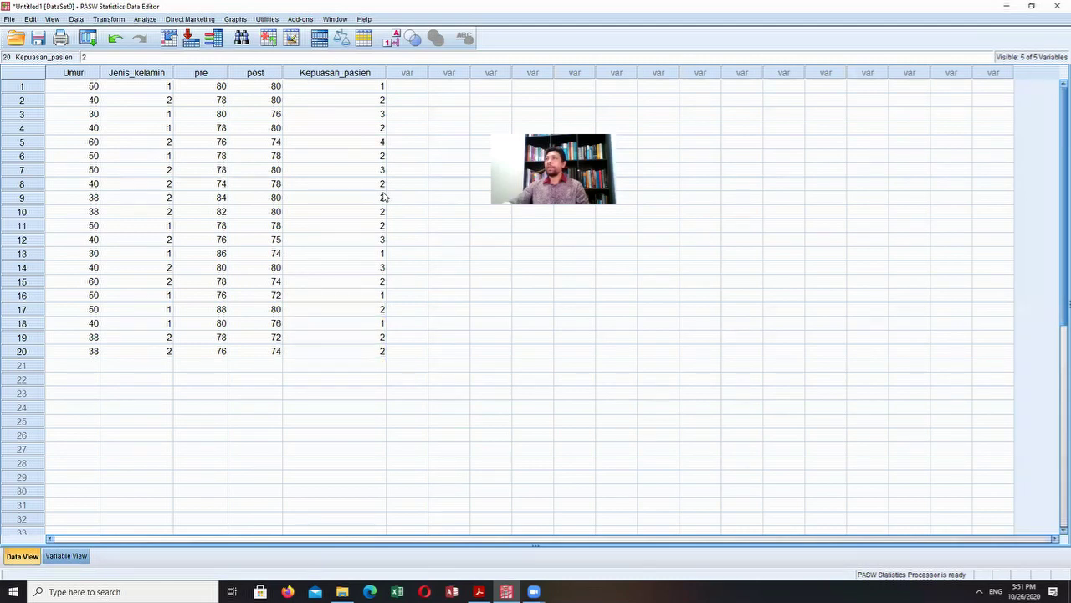
{"action": "left_click", "coordinate": [372, 87]}
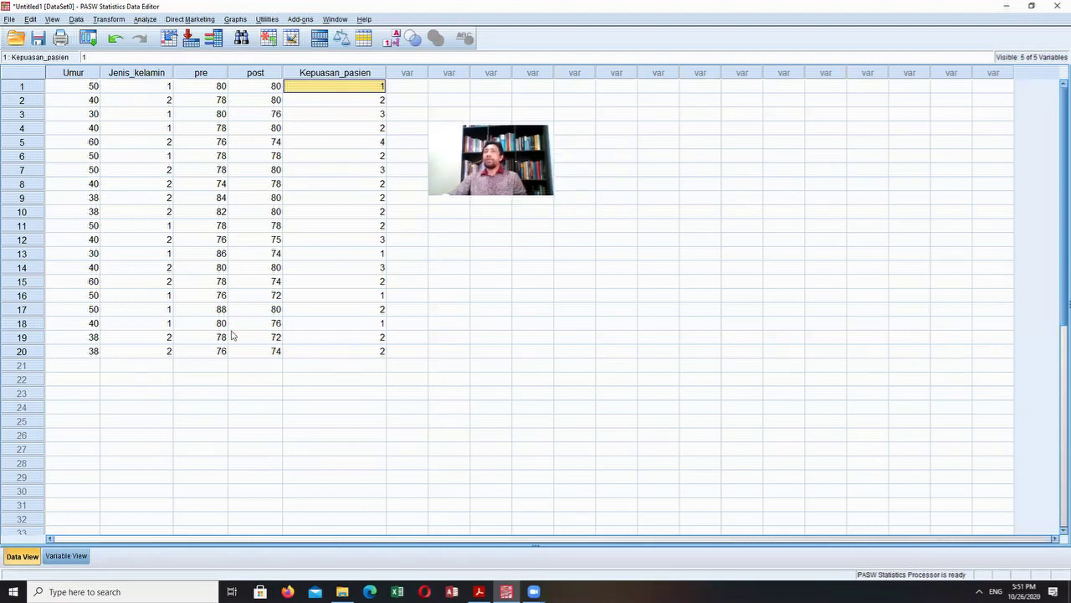
Start a Frequencies analysis and list its source variables by variable name instead of label
{"action": "left_click", "coordinate": [145, 19]}
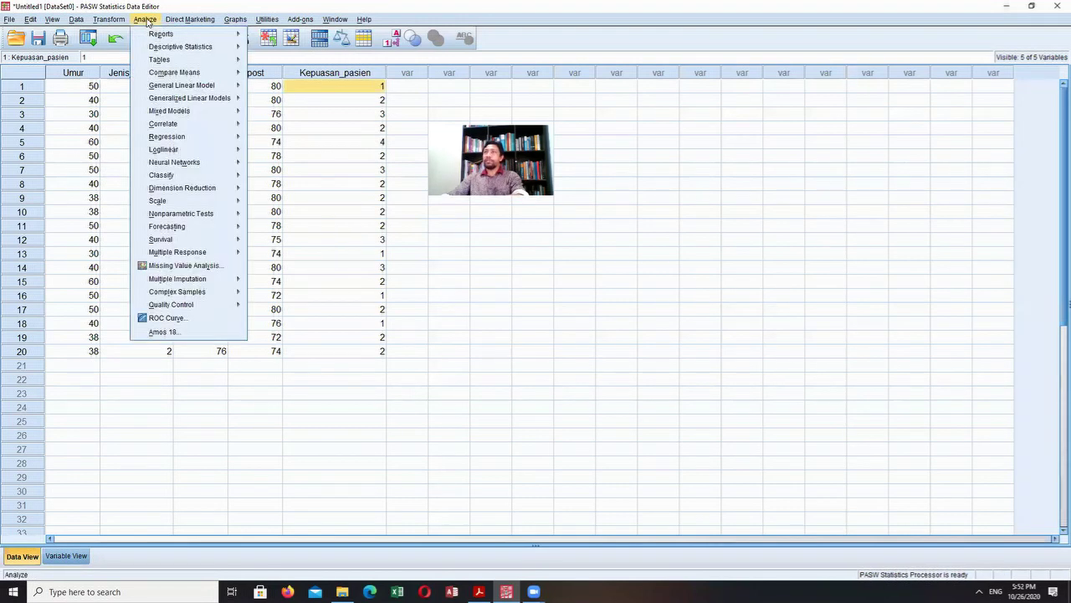
{"action": "mouse_move", "coordinate": [241, 47]}
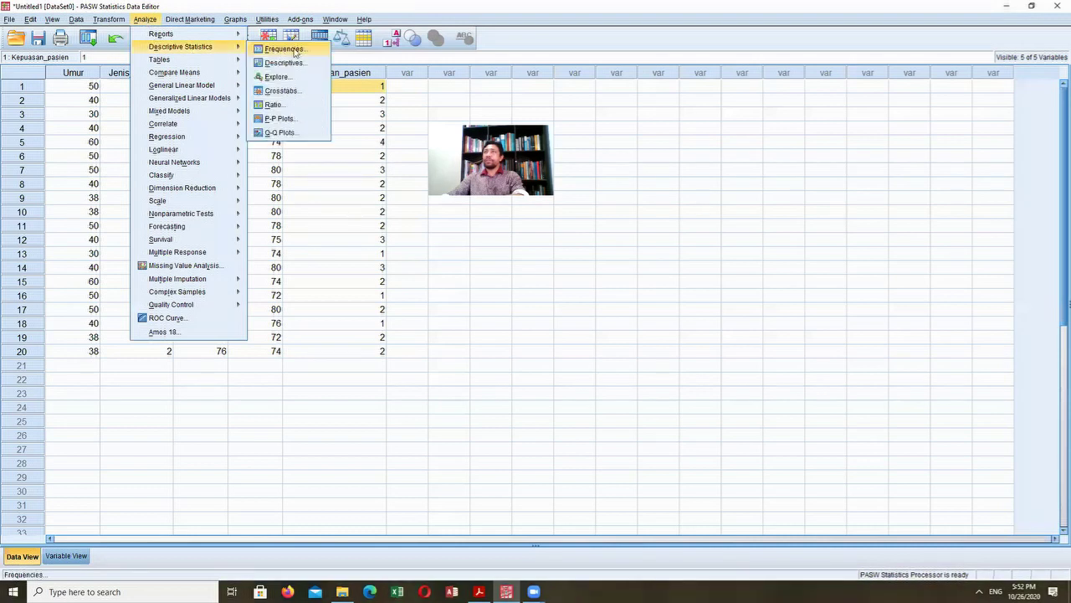
{"action": "left_click", "coordinate": [293, 51]}
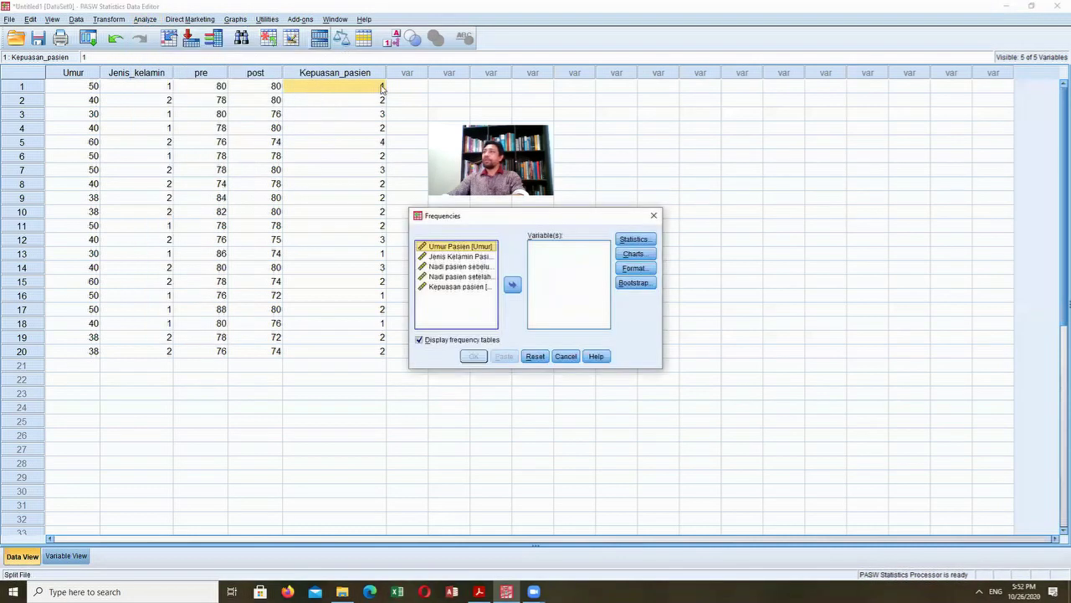
{"action": "right_click", "coordinate": [199, 220]}
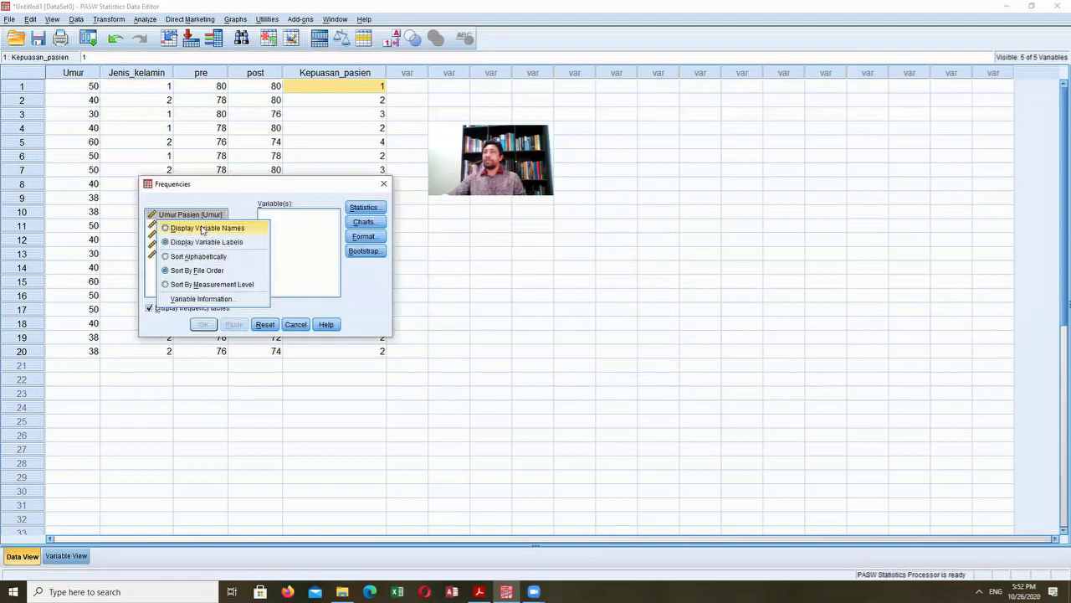
{"action": "left_click", "coordinate": [201, 226]}
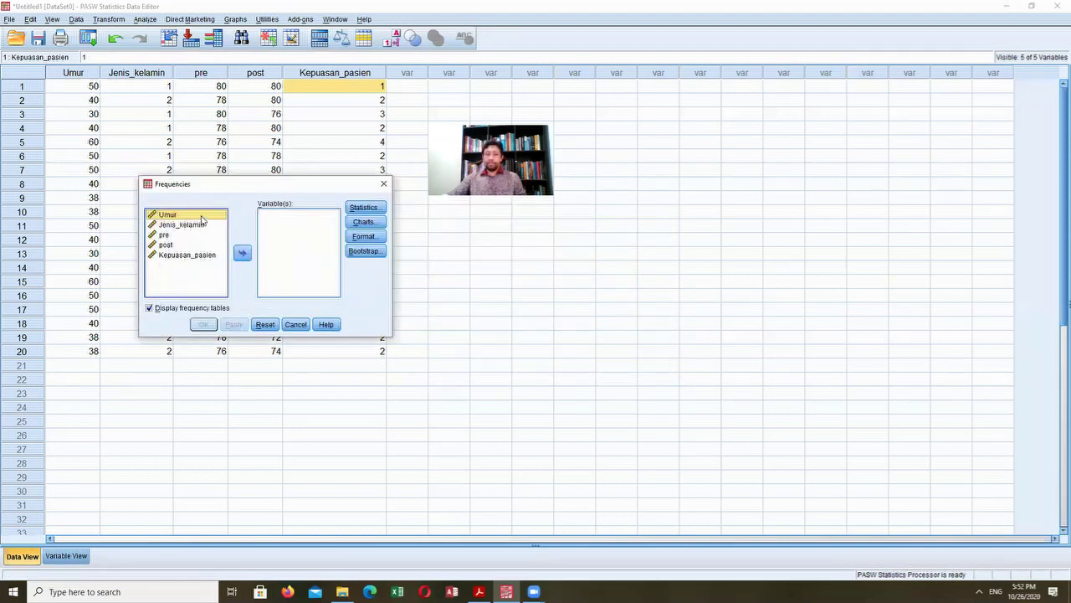
Add all five variables, Umur through Kepuasan_pasien, to the Frequencies analysis and run it
{"action": "key", "text": "shift+Down"}
{"action": "key", "text": "shift+Down"}
{"action": "key", "text": "shift+Down"}
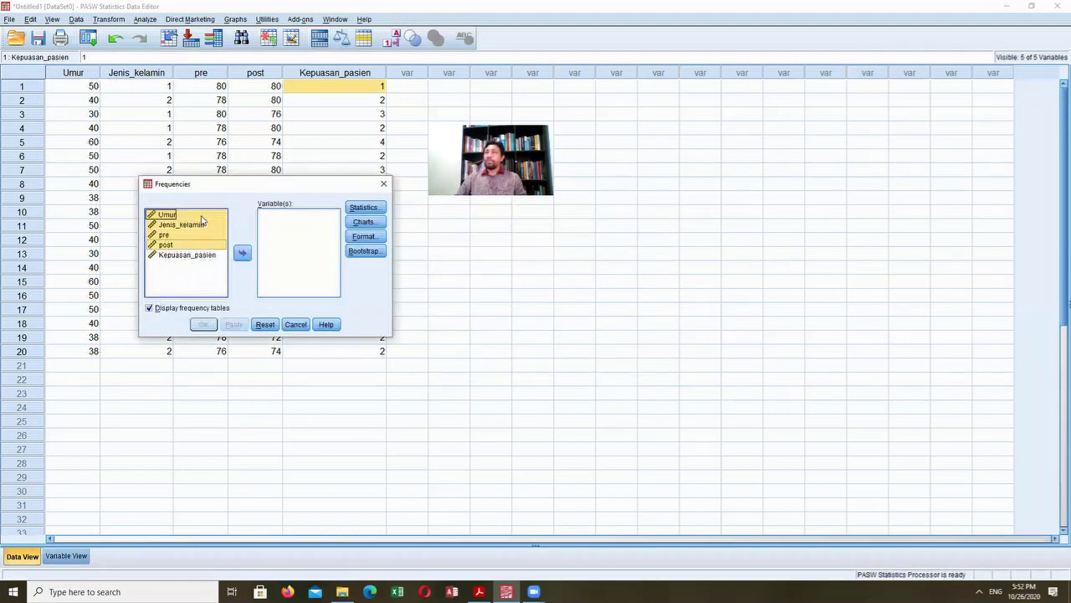
{"action": "key", "text": "shift+Down"}
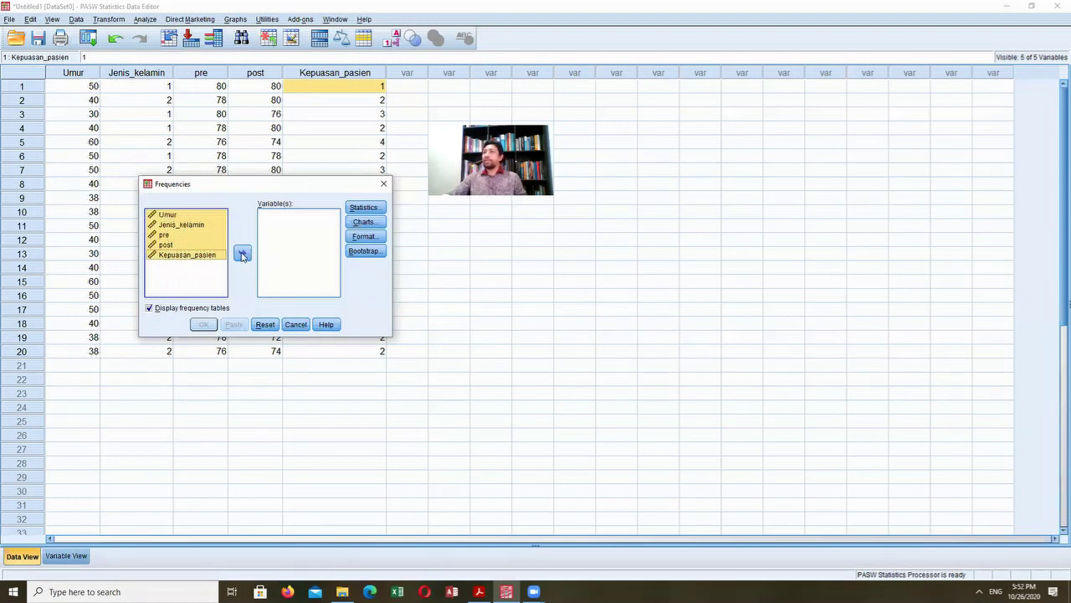
{"action": "left_click", "coordinate": [242, 255]}
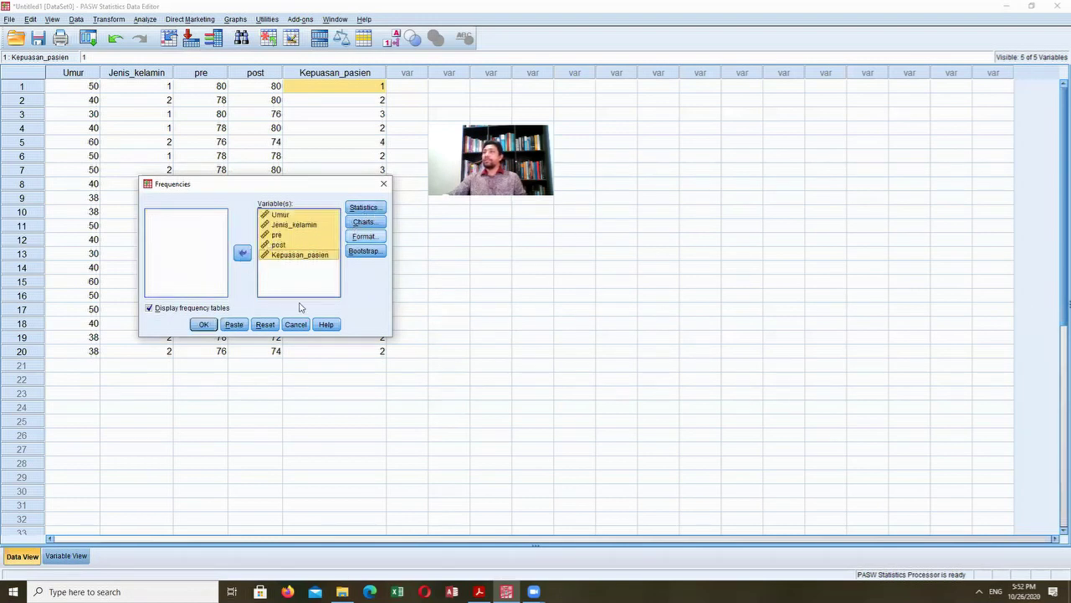
{"action": "left_click", "coordinate": [204, 325]}
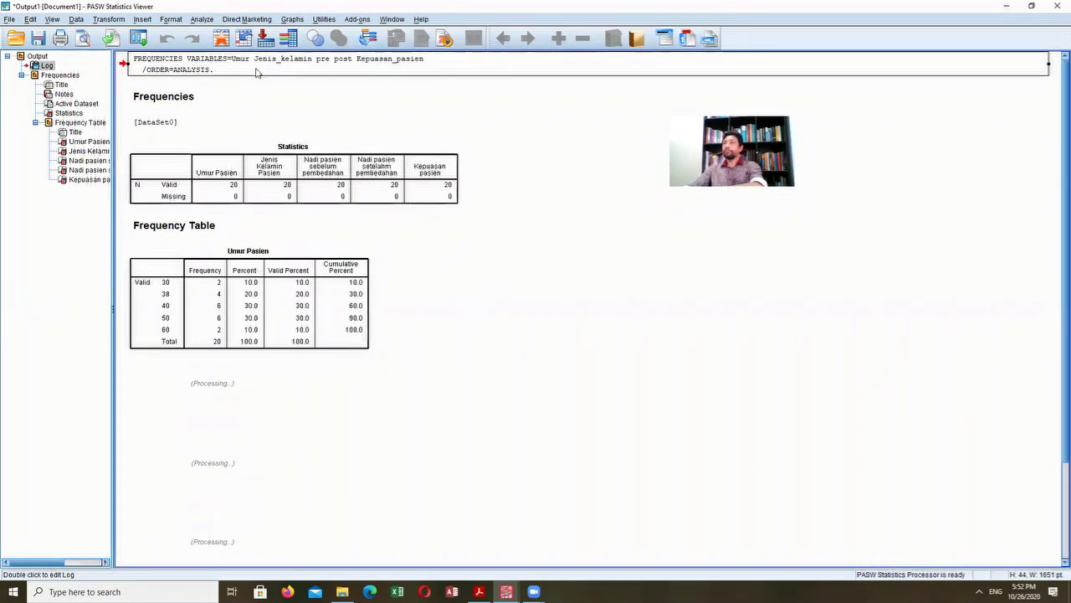
Delete the syntax log and the active dataset line from the Frequencies output
{"action": "key", "text": "Delete"}
{"action": "left_click", "coordinate": [176, 87]}
{"action": "key", "text": "Delete"}
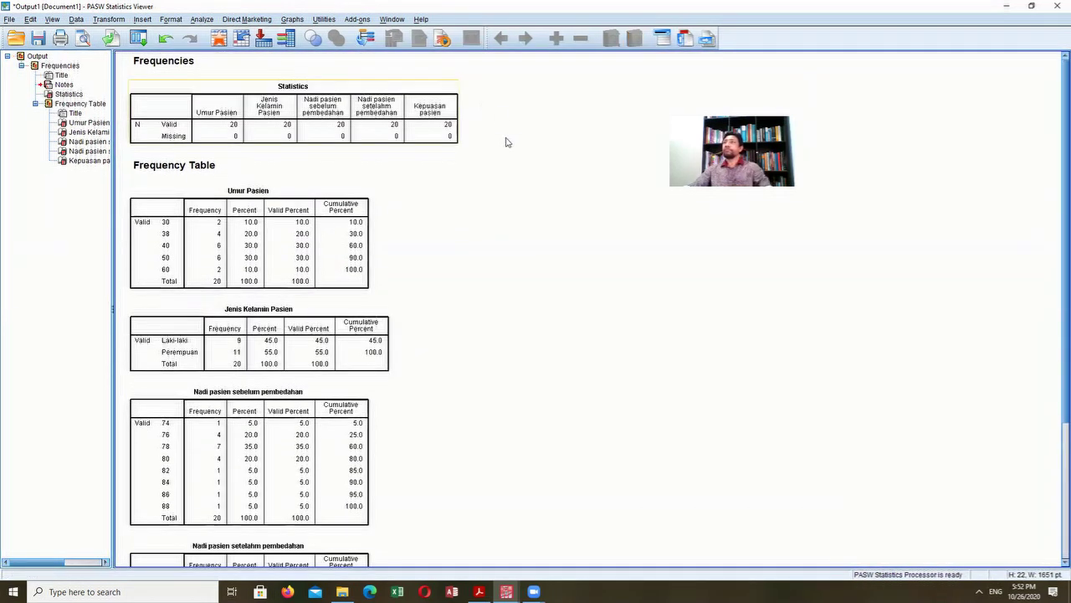
Examine the frequency tables for age, gender, pulse before and after surgery, and satisfaction
{"action": "scroll", "coordinate": [394, 390], "scroll_direction": "down", "scroll_amount": 5}
{"action": "scroll", "coordinate": [390, 366], "scroll_direction": "up", "scroll_amount": 5}
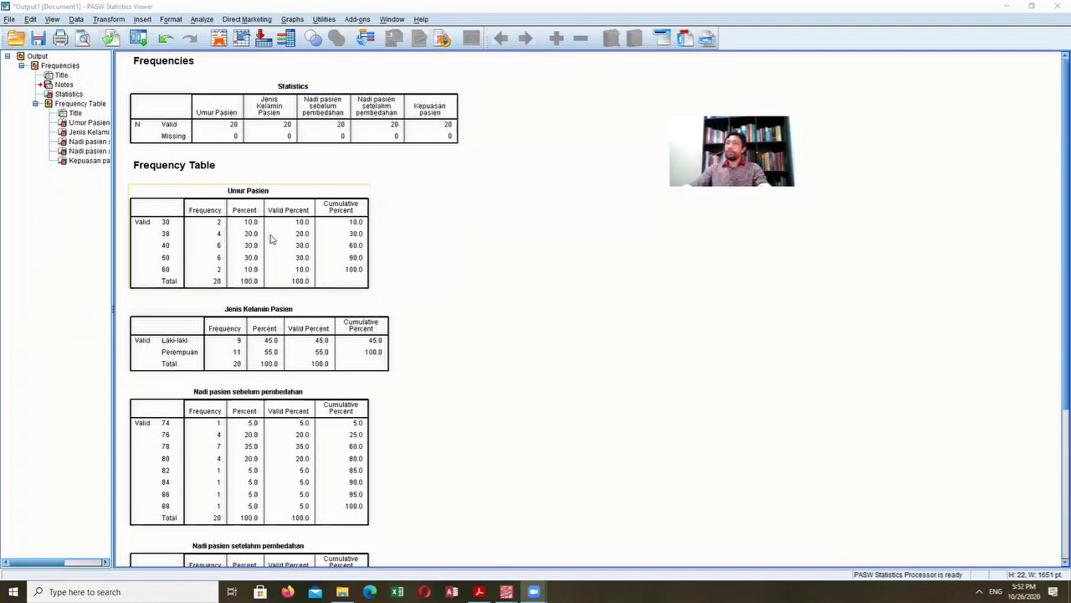
{"action": "scroll", "coordinate": [268, 400], "scroll_direction": "down", "scroll_amount": 1}
{"action": "scroll", "coordinate": [268, 400], "scroll_direction": "down", "scroll_amount": 1}
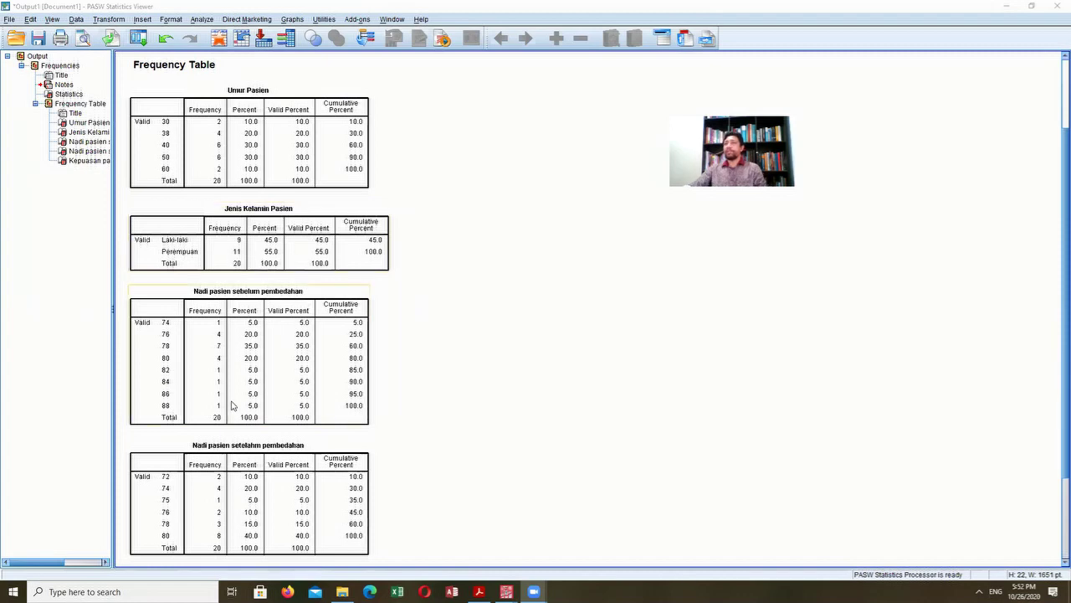
{"action": "scroll", "coordinate": [234, 402], "scroll_direction": "down", "scroll_amount": 2}
{"action": "scroll", "coordinate": [226, 431], "scroll_direction": "up", "scroll_amount": 4}
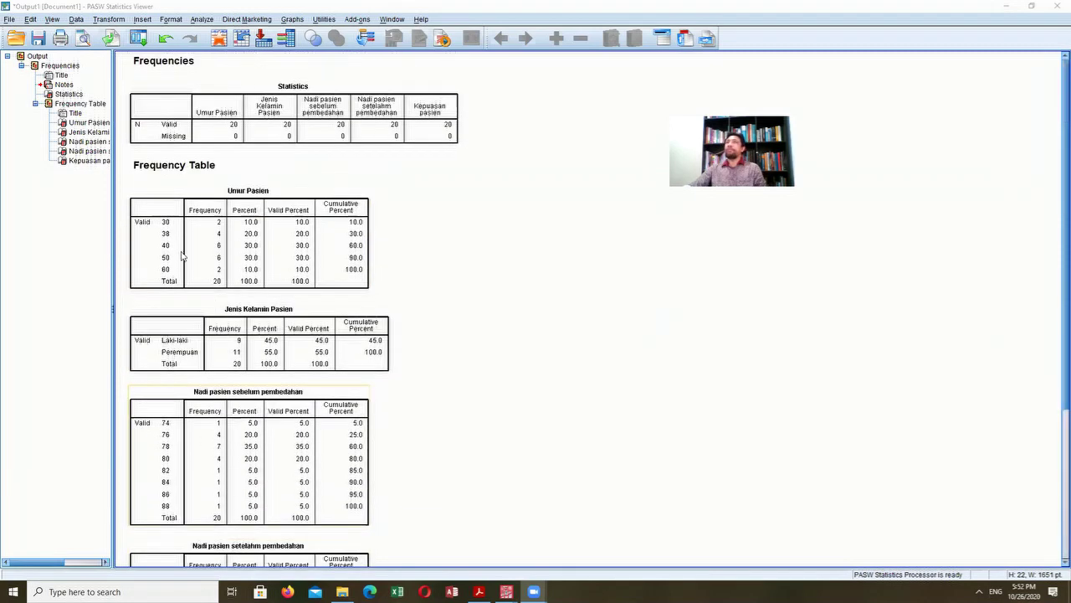
Reopen the Frequencies analysis and remove Jenis_kelamin and Kepuasan_pasien from its analysed variables
{"action": "left_click", "coordinate": [202, 19]}
{"action": "mouse_move", "coordinate": [297, 47]}
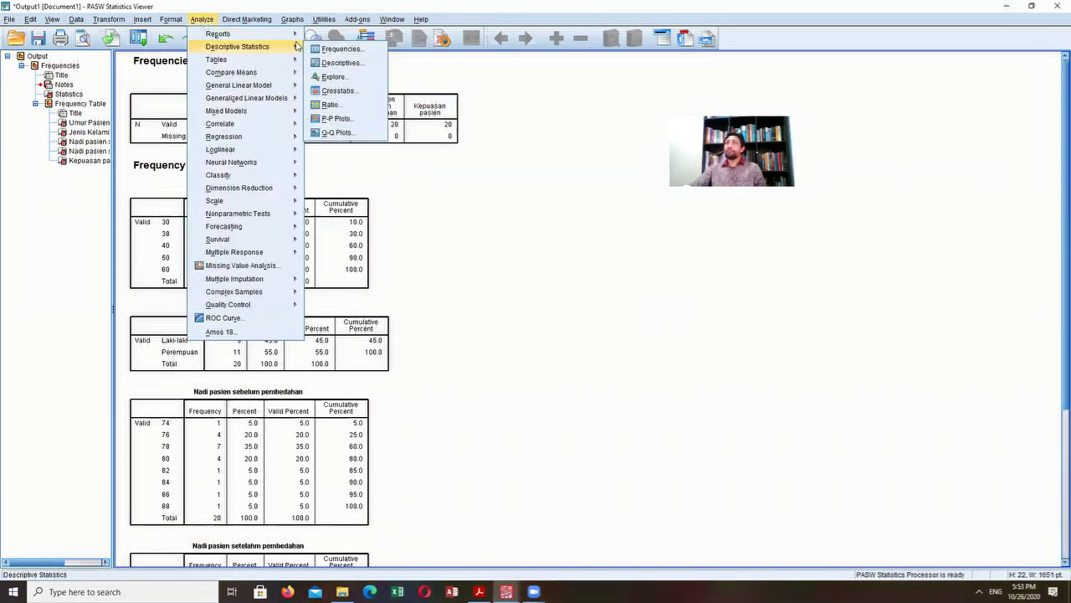
{"action": "left_click", "coordinate": [355, 52]}
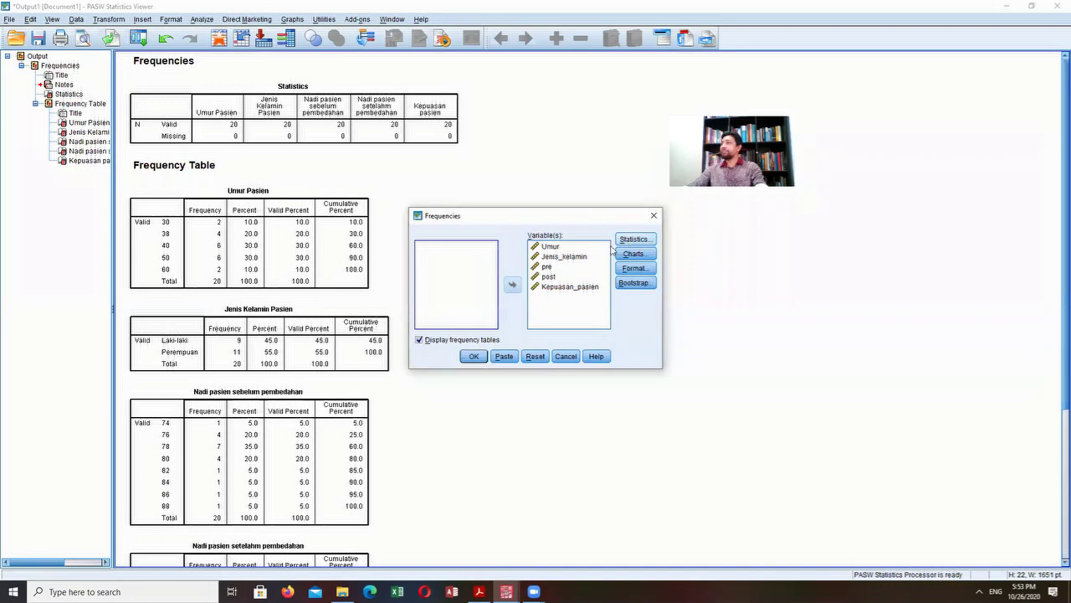
{"action": "left_click", "coordinate": [557, 256]}
{"action": "double_click", "coordinate": [554, 257]}
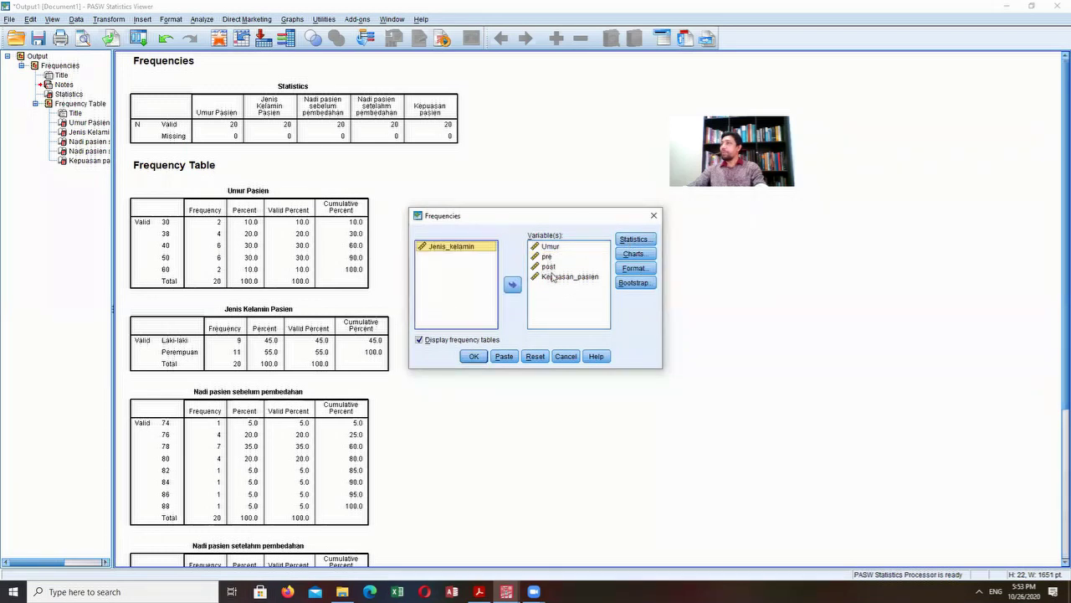
{"action": "left_click", "coordinate": [551, 280]}
{"action": "left_click", "coordinate": [512, 285]}
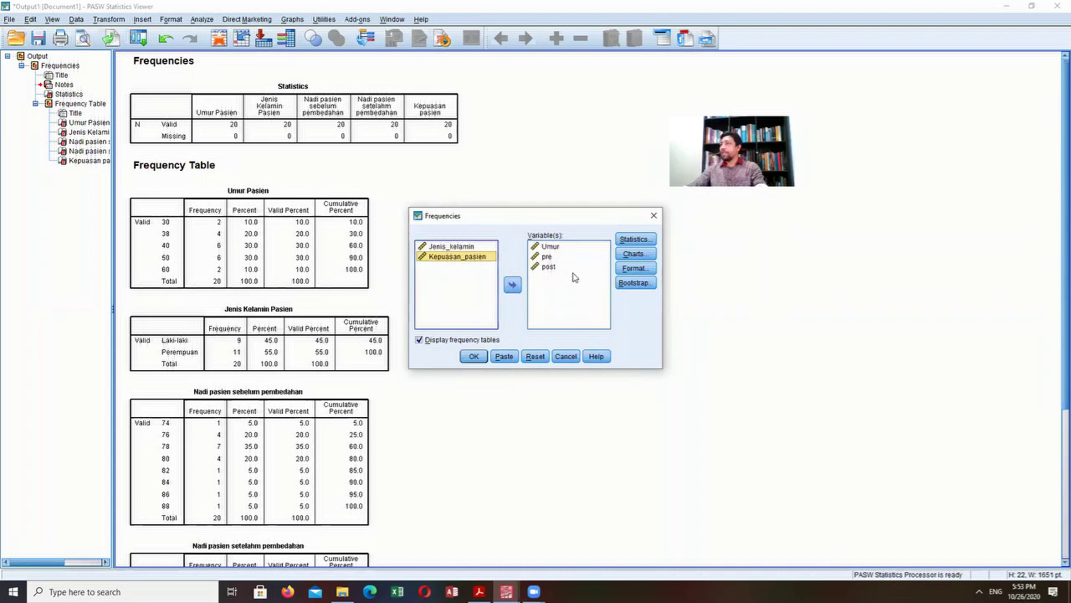
Run Frequencies on Umur, pre and post with mean, median, standard deviation, variance, range, minimum and maximum
{"action": "left_click", "coordinate": [632, 240]}
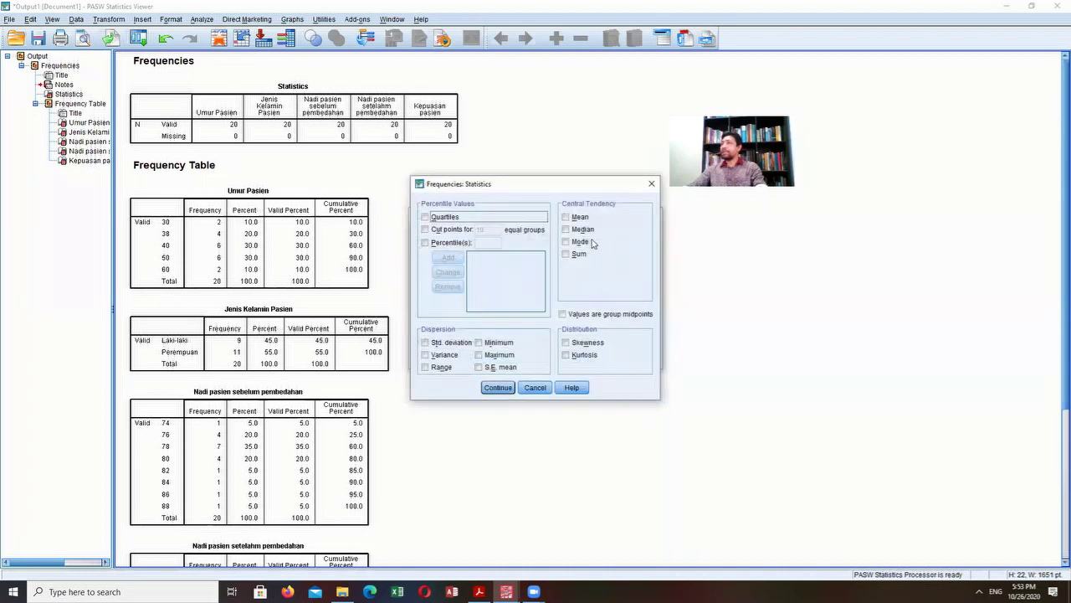
{"action": "left_click", "coordinate": [566, 217]}
{"action": "left_click", "coordinate": [565, 230]}
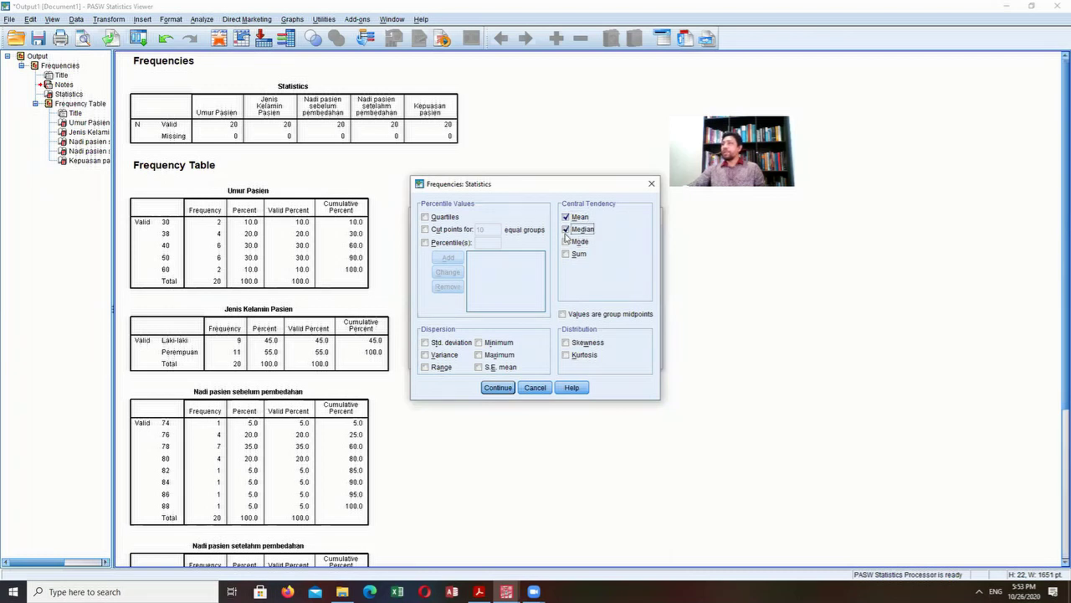
{"action": "left_click", "coordinate": [566, 243]}
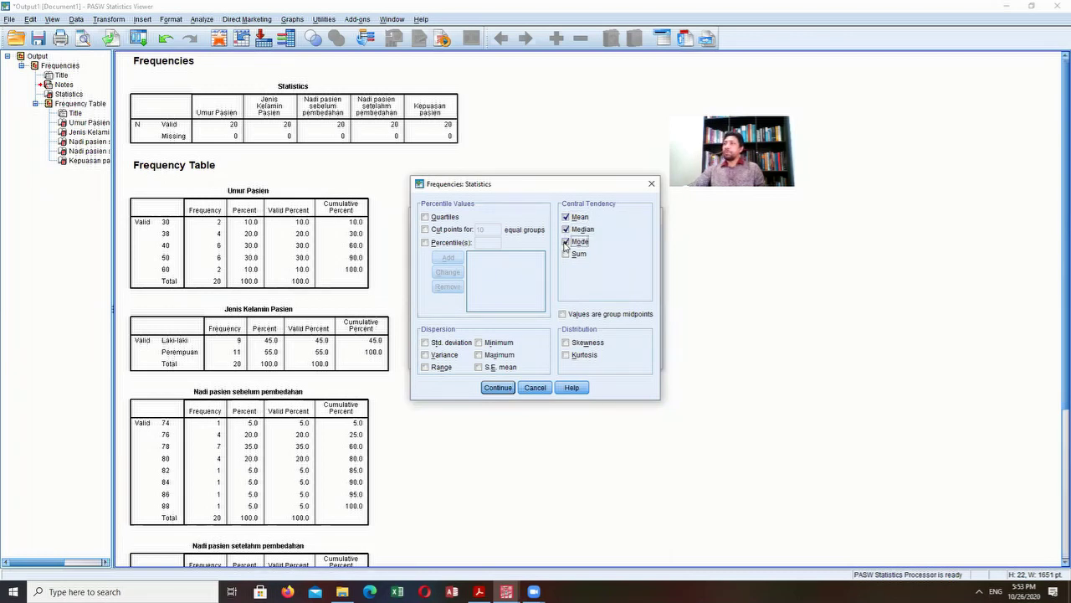
{"action": "left_click", "coordinate": [566, 244]}
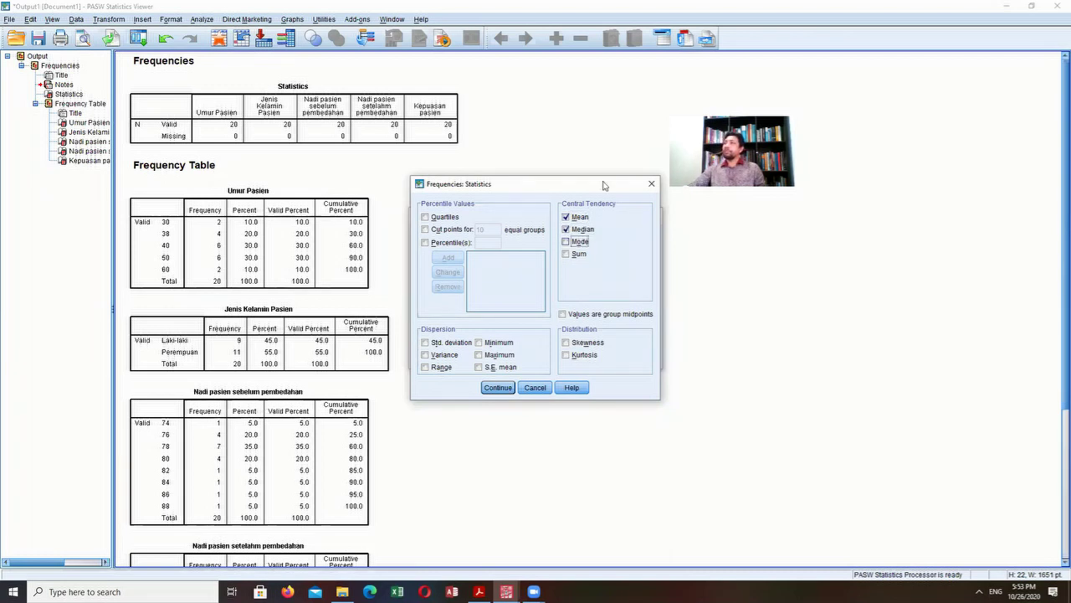
{"action": "left_click", "coordinate": [425, 343]}
{"action": "left_click", "coordinate": [426, 355]}
{"action": "left_click", "coordinate": [478, 345]}
{"action": "left_click", "coordinate": [478, 355]}
{"action": "left_click", "coordinate": [426, 368]}
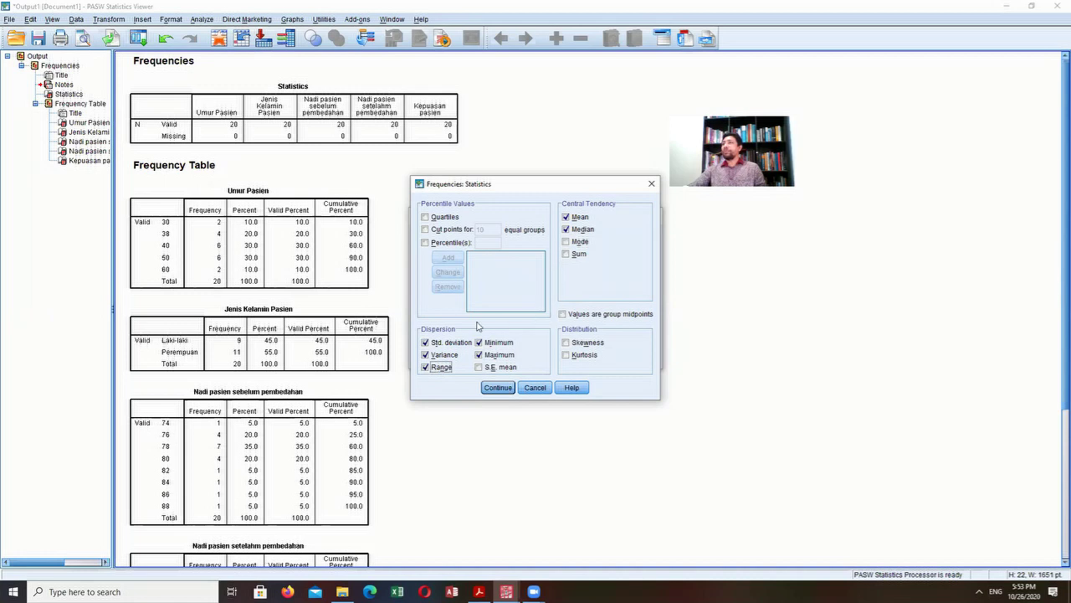
{"action": "left_click", "coordinate": [499, 387]}
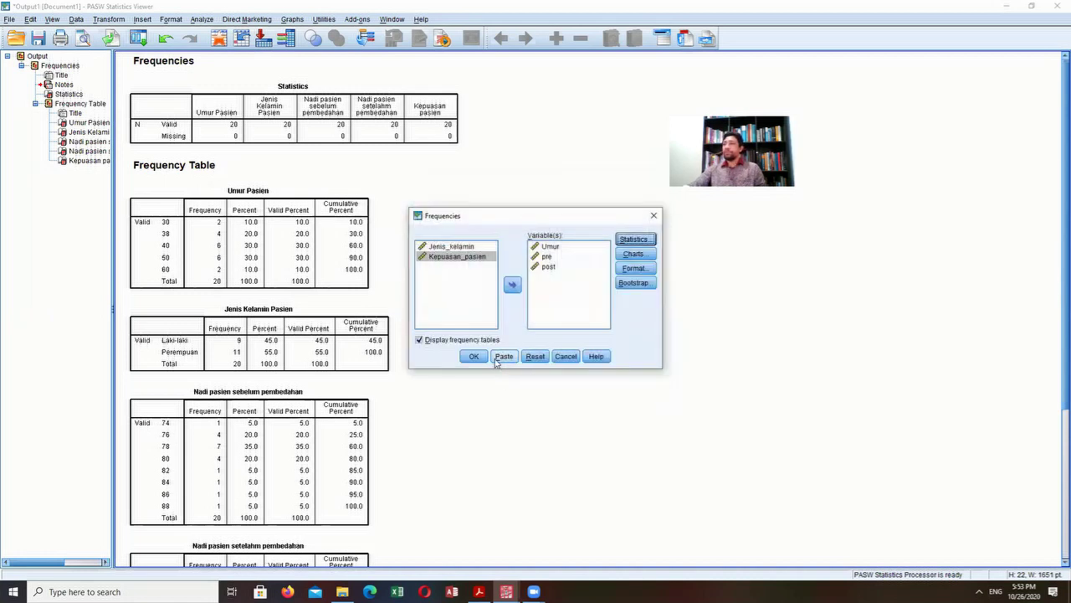
{"action": "left_click", "coordinate": [477, 360]}
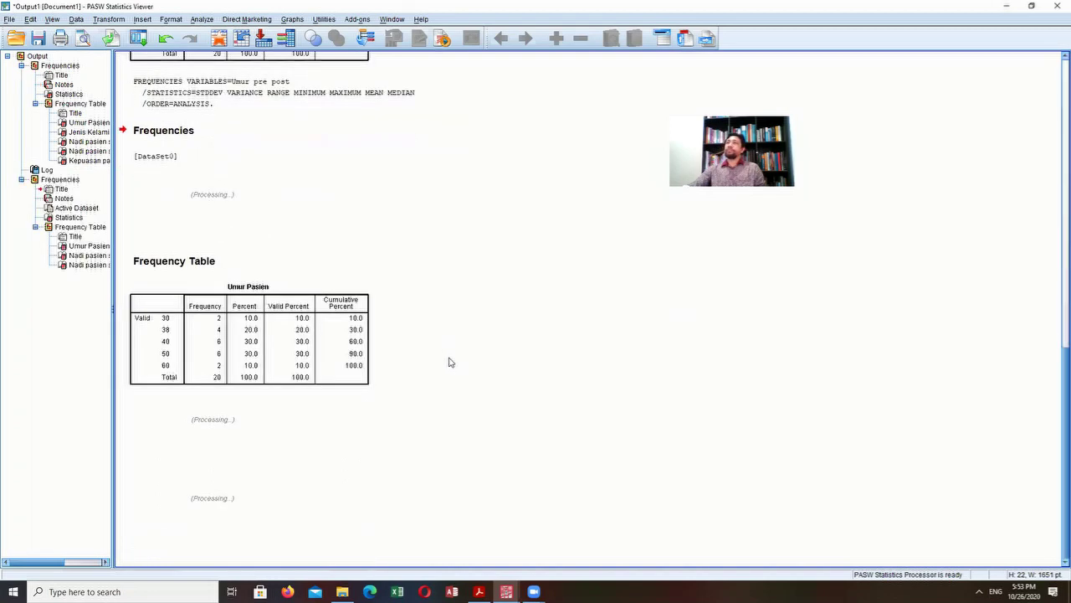